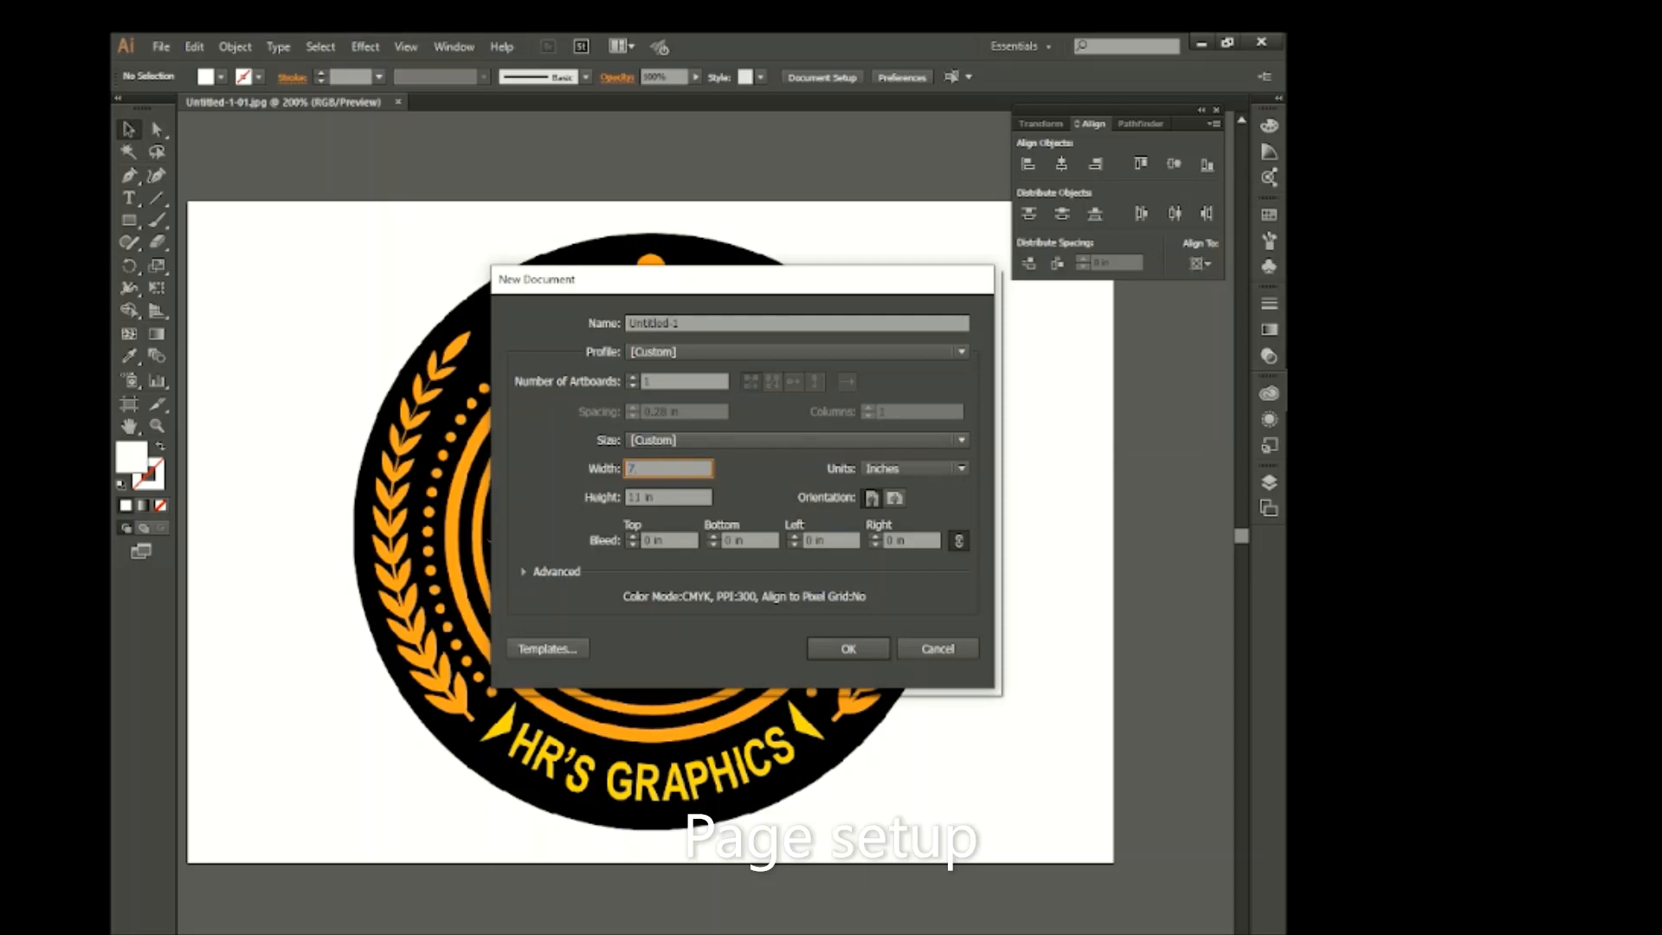
Create a new landscape document 7 in wide and 5 in high.
{"action": "key", "text": "Tab"}
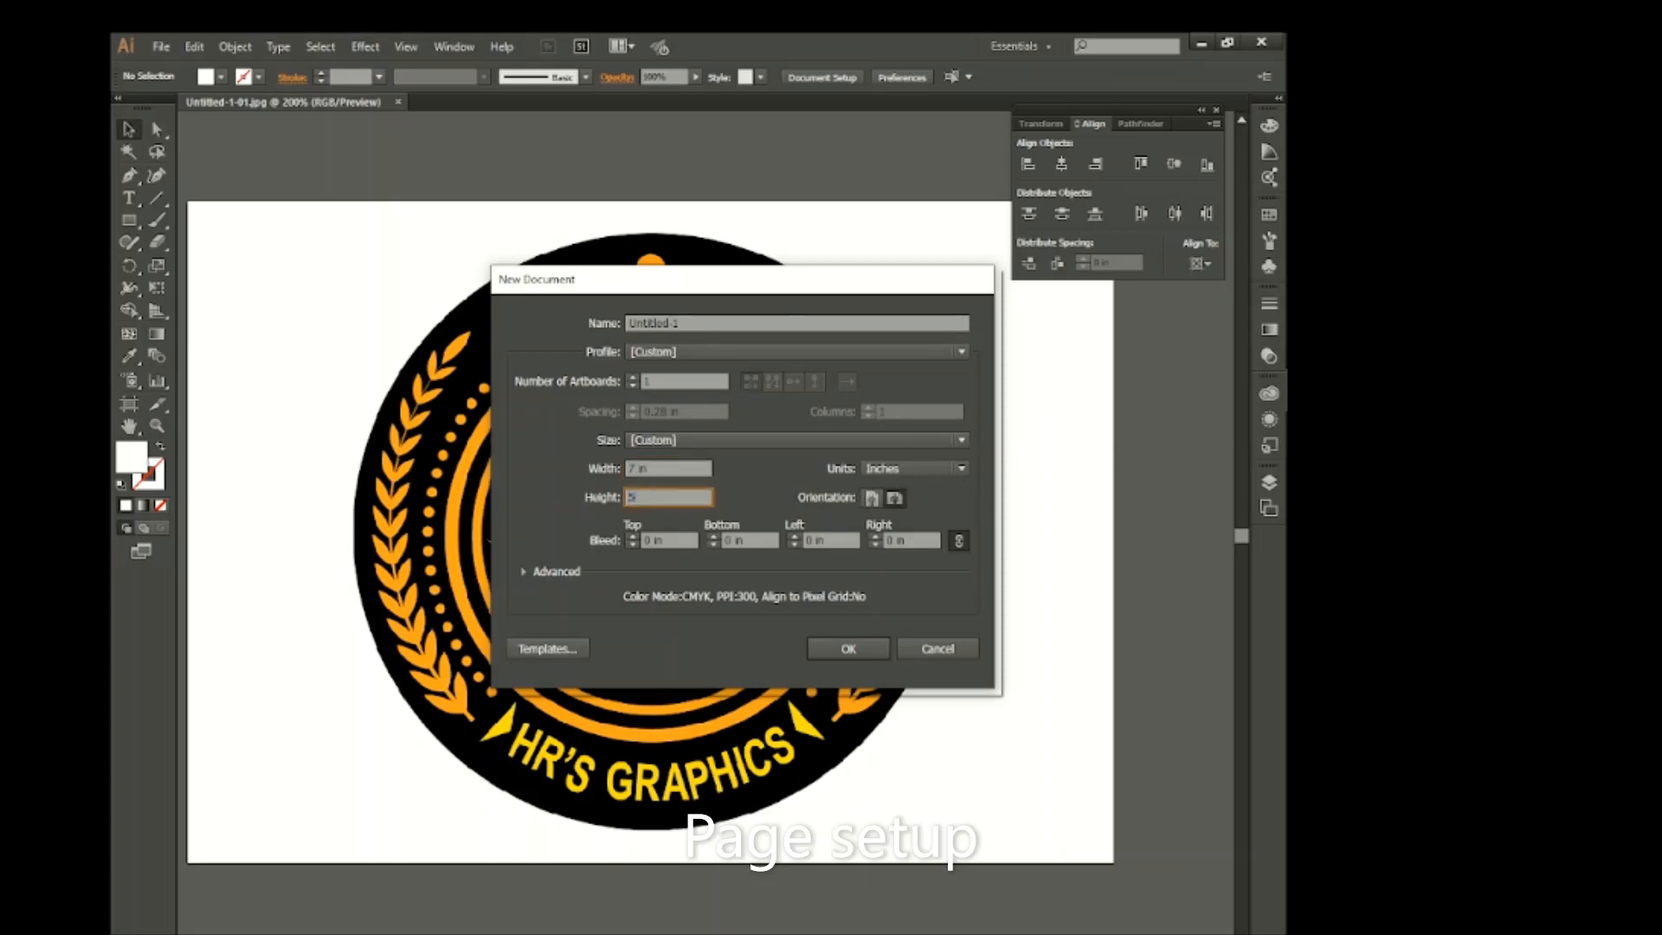
{"action": "type", "text": "5"}
{"action": "left_click", "coordinate": [852, 649]}
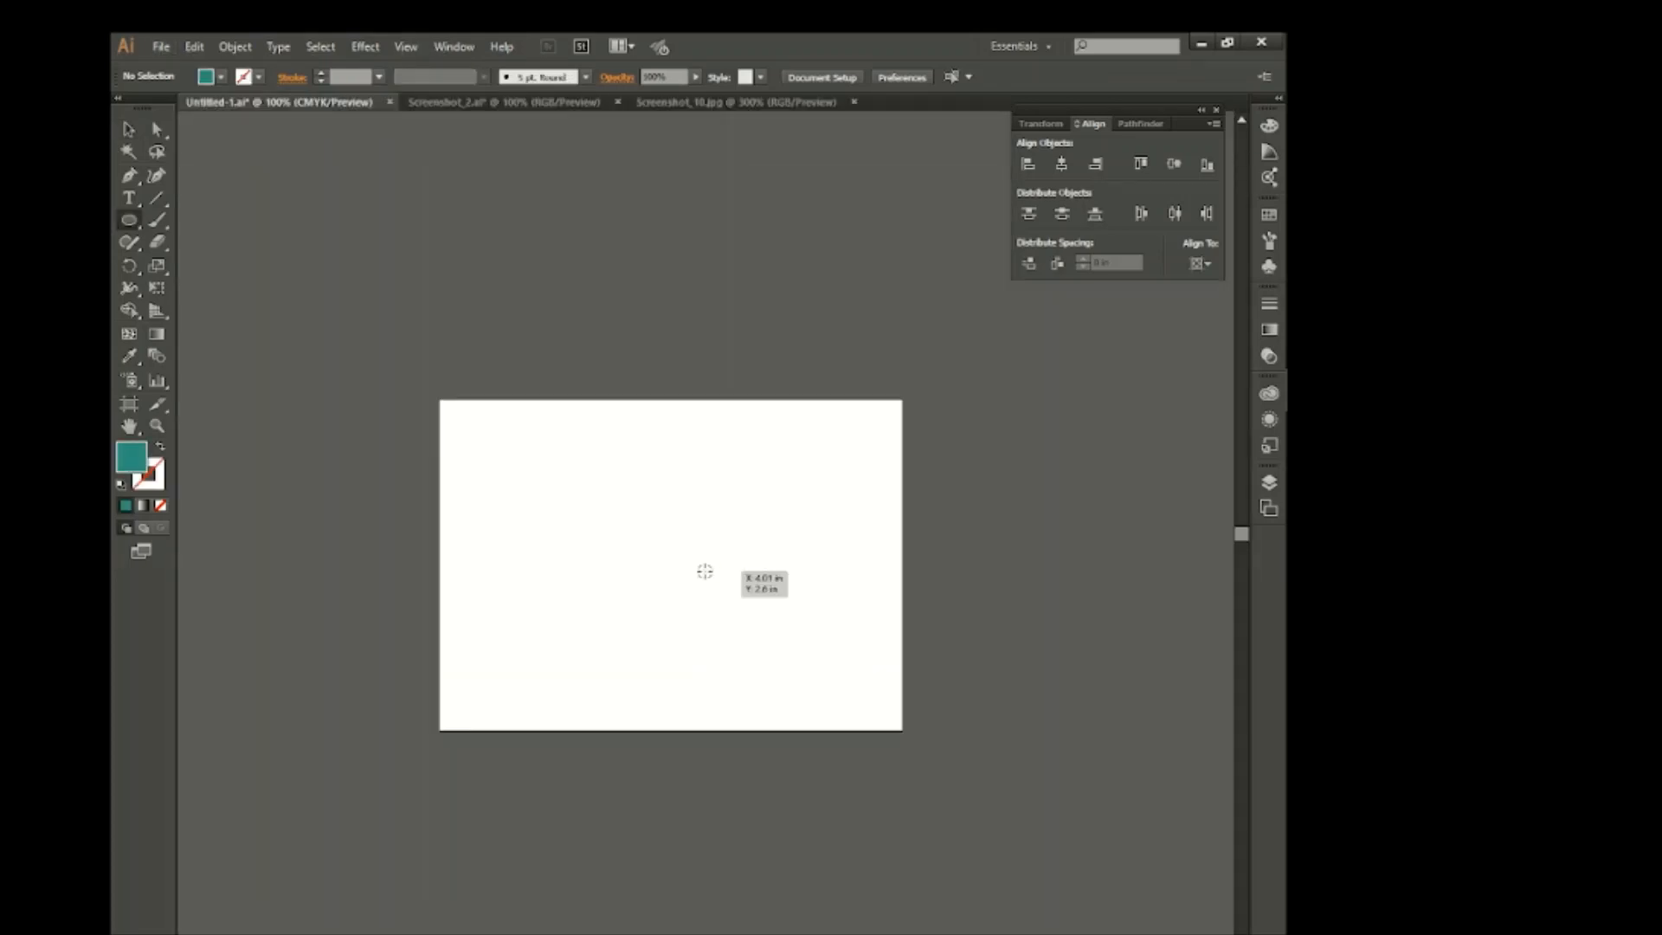
Draw a large teal circle and position it to extend beyond the artboard's top, right and bottom edges.
{"action": "left_click_drag", "start_coordinate": [705, 571], "coordinate": [938, 797]}
{"action": "key", "text": "v"}
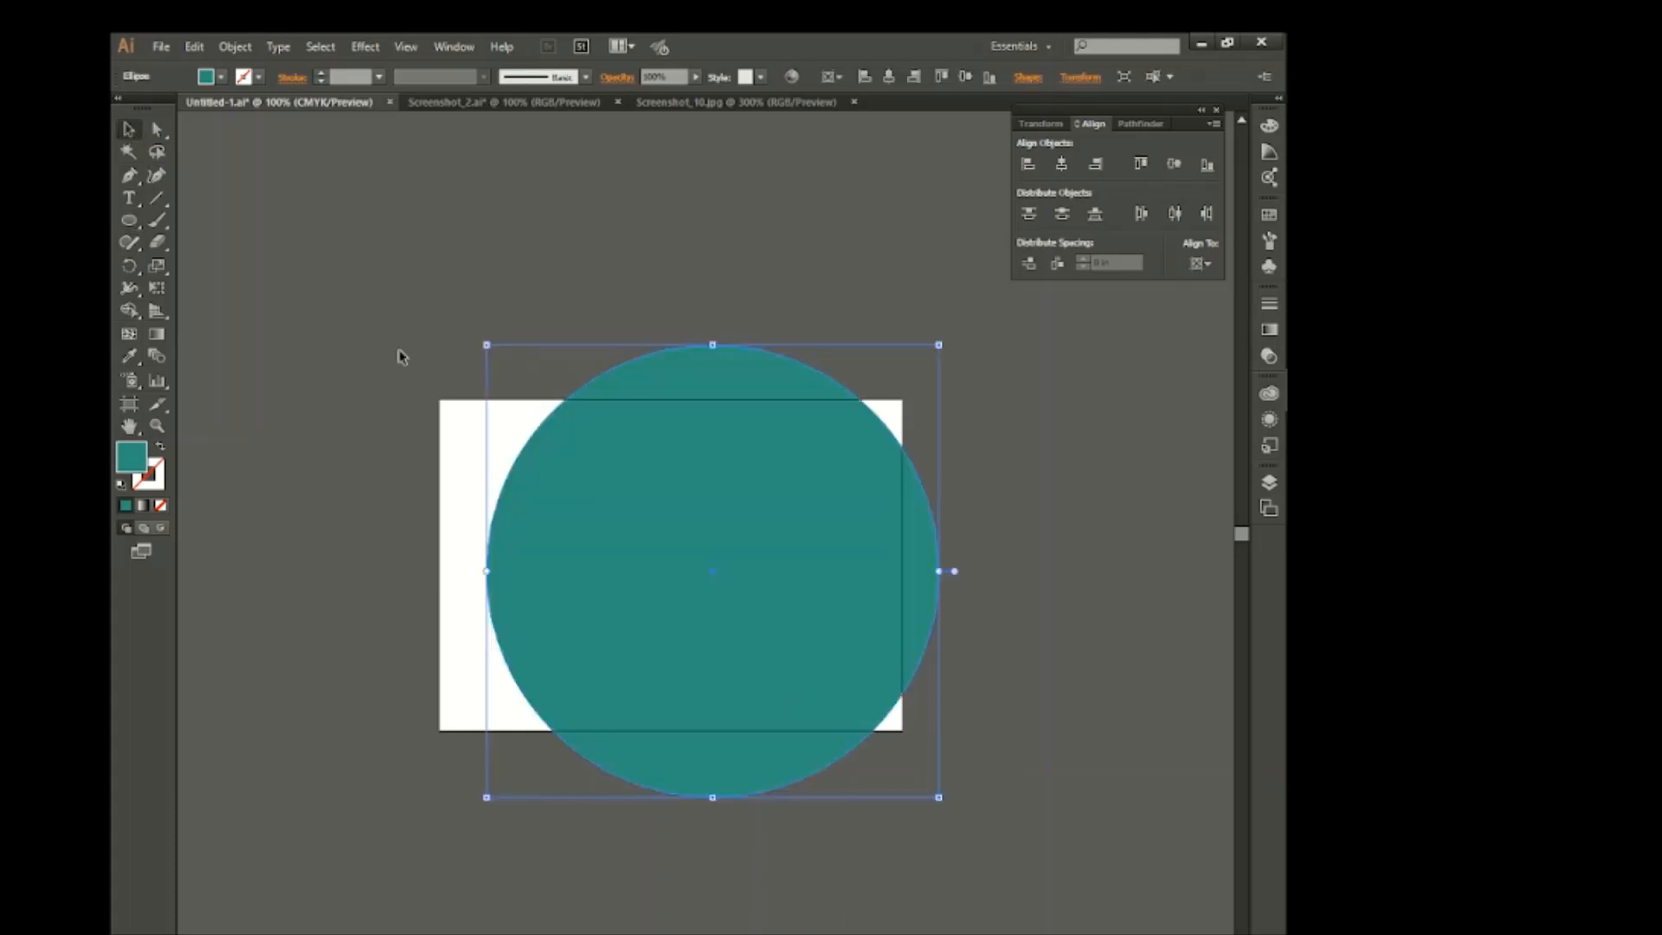
{"action": "left_click_drag", "start_coordinate": [805, 619], "coordinate": [878, 572]}
{"action": "key", "text": "Right"}
{"action": "key", "text": "Right"}
{"action": "key", "text": "Right"}
{"action": "key", "text": "Right"}
{"action": "key", "text": "Right"}
{"action": "key", "text": "Right"}
{"action": "key", "text": "Right"}
{"action": "key", "text": "Right"}
{"action": "key", "text": "Right"}
{"action": "key", "text": "Right"}
{"action": "key", "text": "Right"}
{"action": "key", "text": "Right"}
{"action": "key", "text": "Right"}
{"action": "key", "text": "Right"}
{"action": "key", "text": "Right"}
{"action": "key", "text": "Right"}
{"action": "key", "text": "Right"}
{"action": "key", "text": "Right"}
{"action": "key", "text": "Up"}
{"action": "key", "text": "Up"}
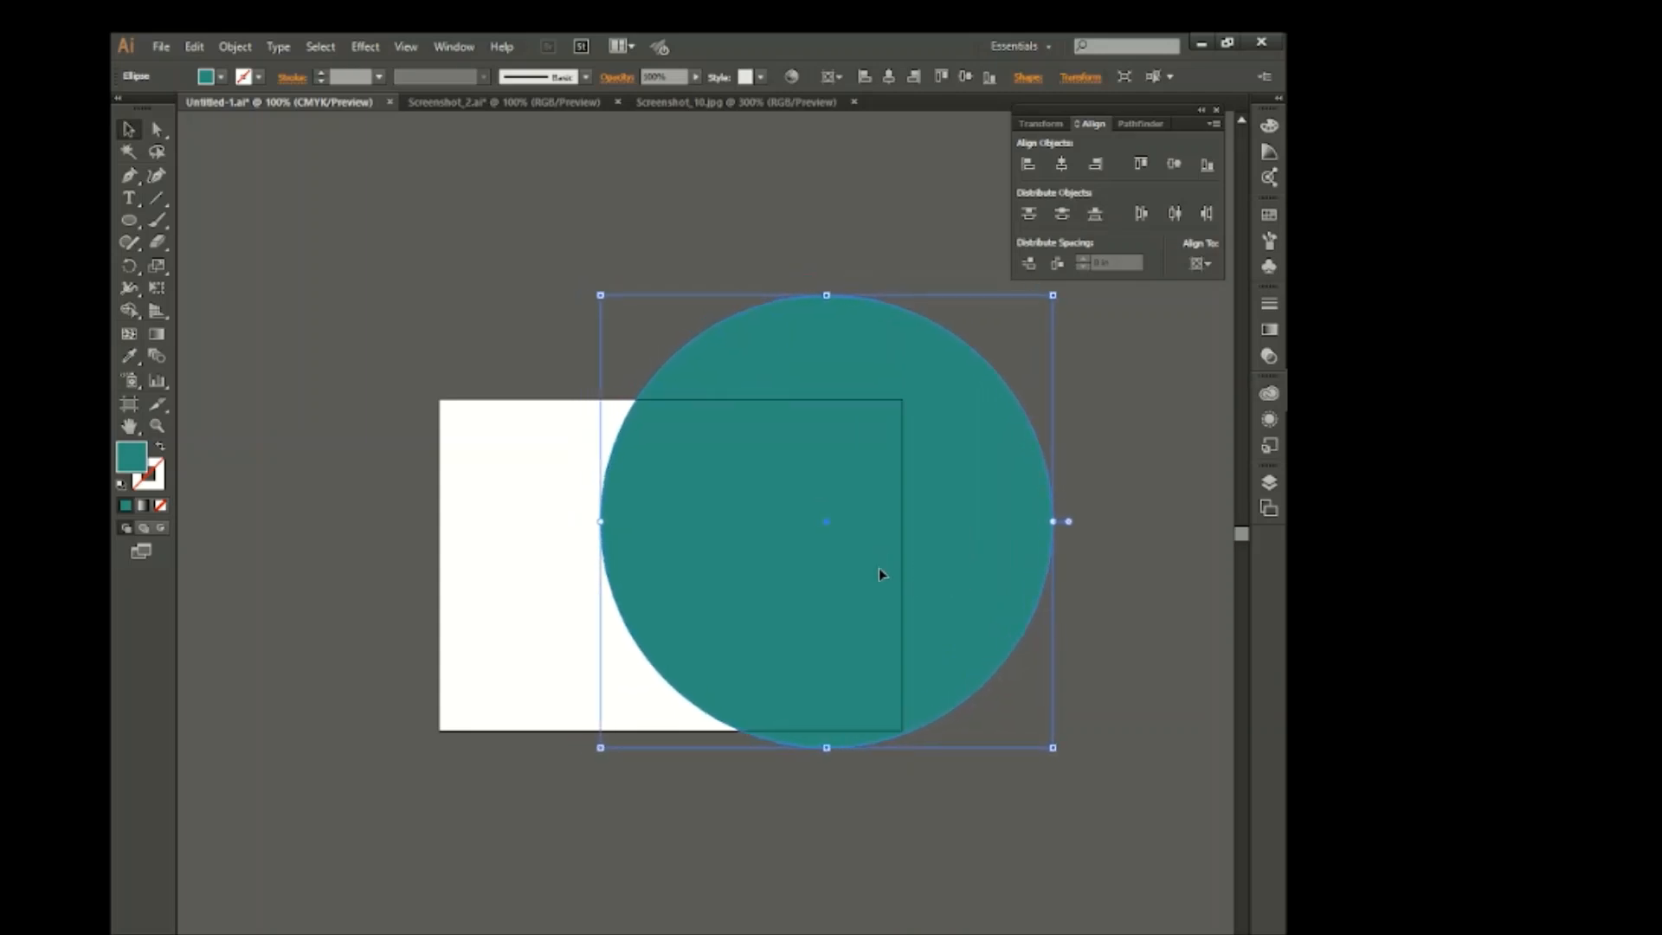
Draw straight Pen lines along the artboard's top and right edges, extending past the circle.
{"action": "left_click", "coordinate": [742, 857]}
{"action": "key", "text": "p"}
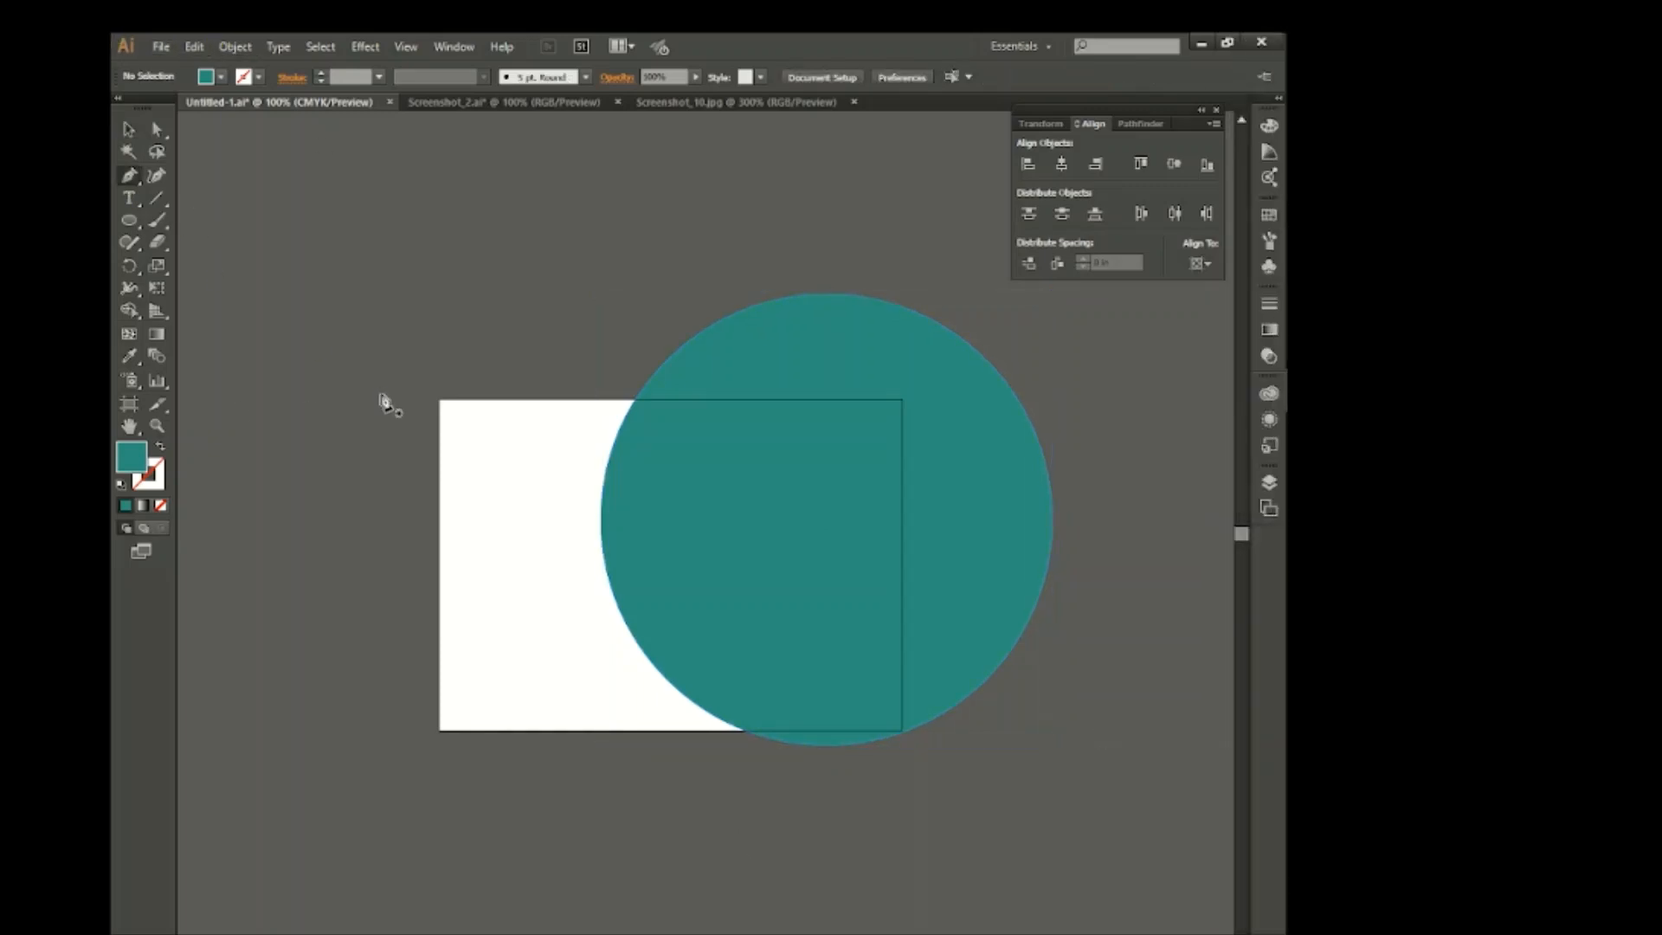
{"action": "left_click", "coordinate": [392, 399]}
{"action": "left_click", "coordinate": [1128, 399]}
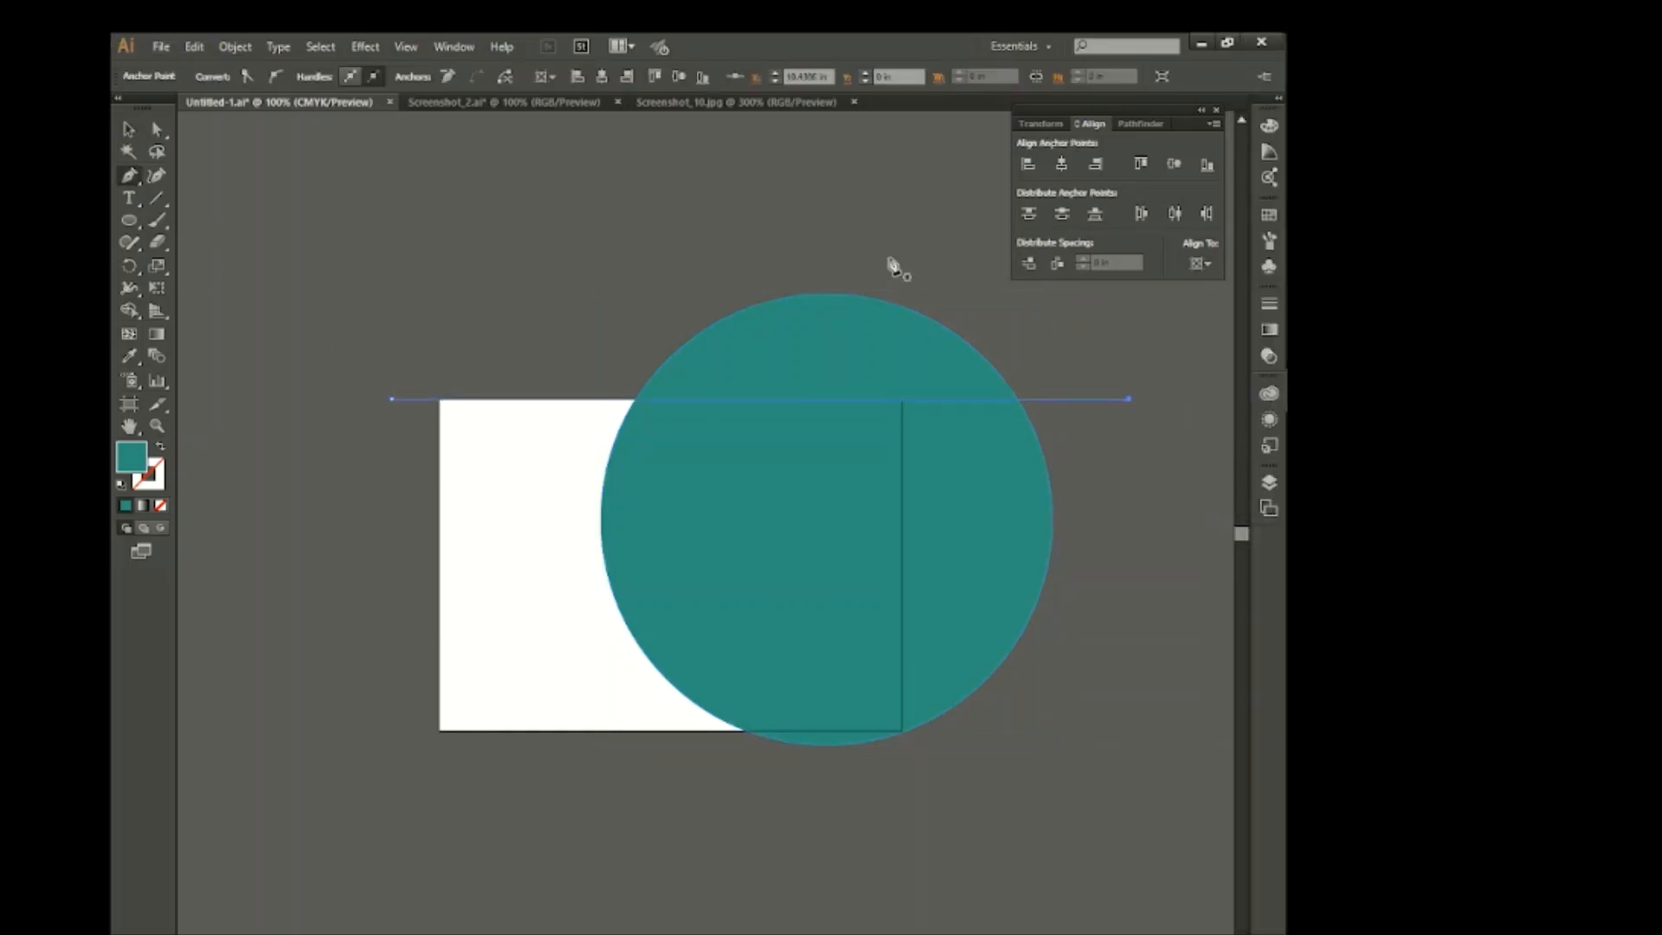
{"action": "left_click", "coordinate": [901, 253]}
{"action": "left_click", "coordinate": [901, 787]}
{"action": "left_click", "coordinate": [128, 129]}
{"action": "left_click", "coordinate": [606, 282]}
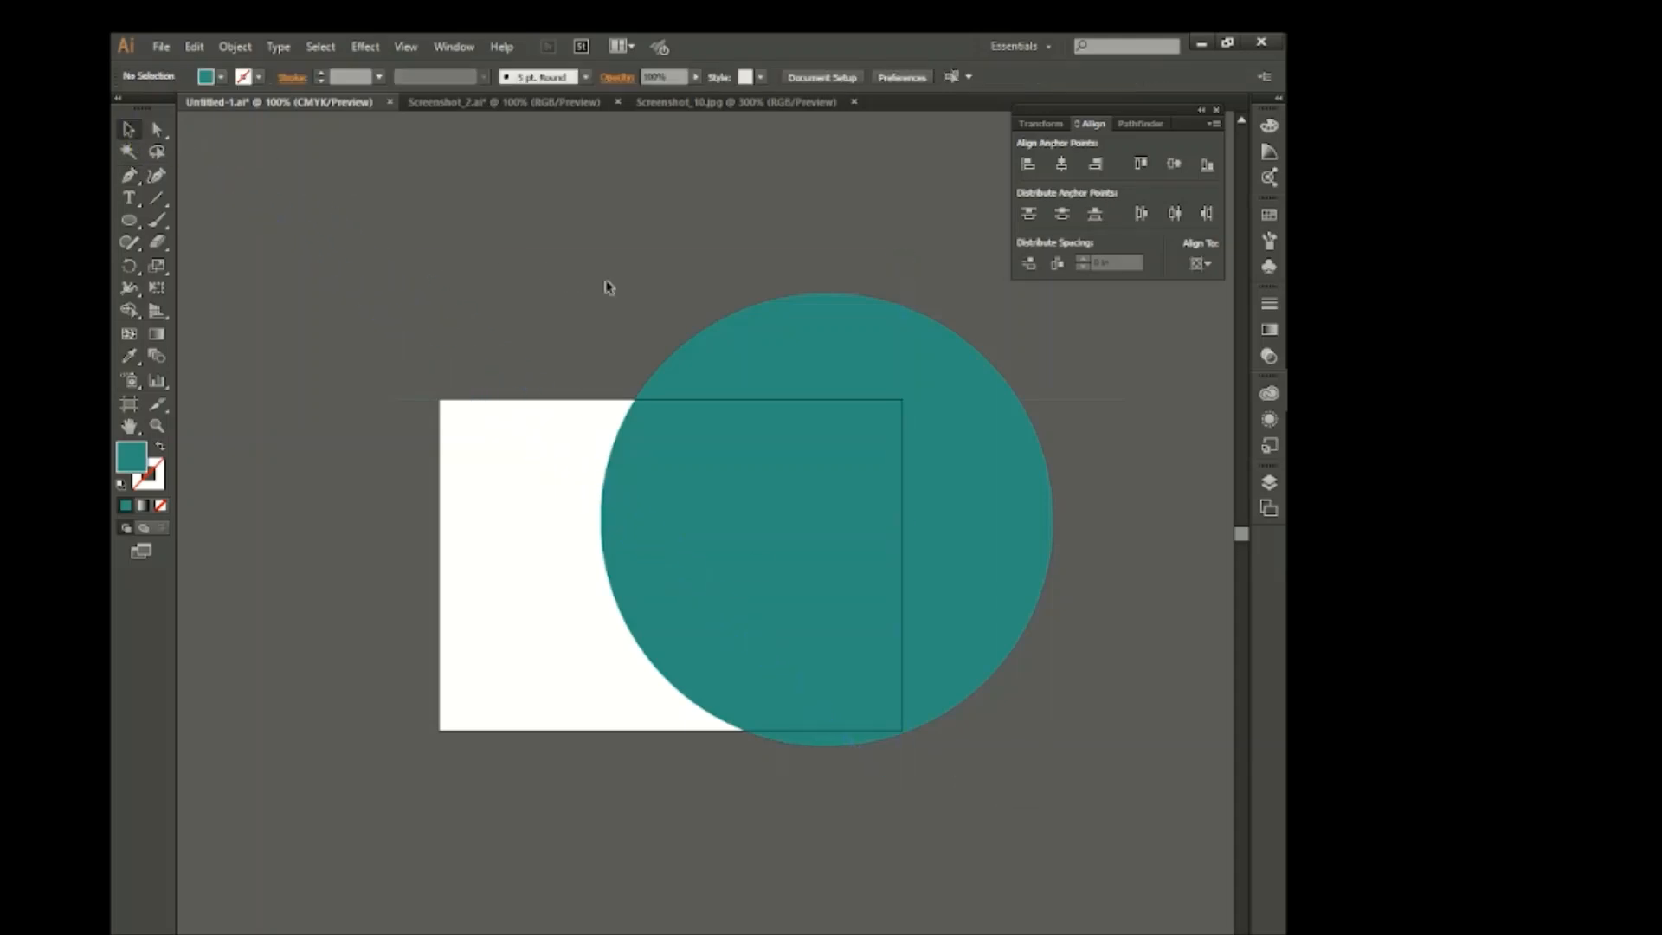
Remove the circle parts beyond the artboard's top and right edges with Shape Builder and delete the leftover line pieces.
{"action": "key", "text": "ctrl+a"}
{"action": "left_click", "coordinate": [129, 311]}
{"action": "mouse_move", "coordinate": [798, 336]}
{"action": "left_mouse_down"}
{"action": "mouse_move", "coordinate": [901, 380]}
{"action": "mouse_move", "coordinate": [995, 636]}
{"action": "left_mouse_up"}
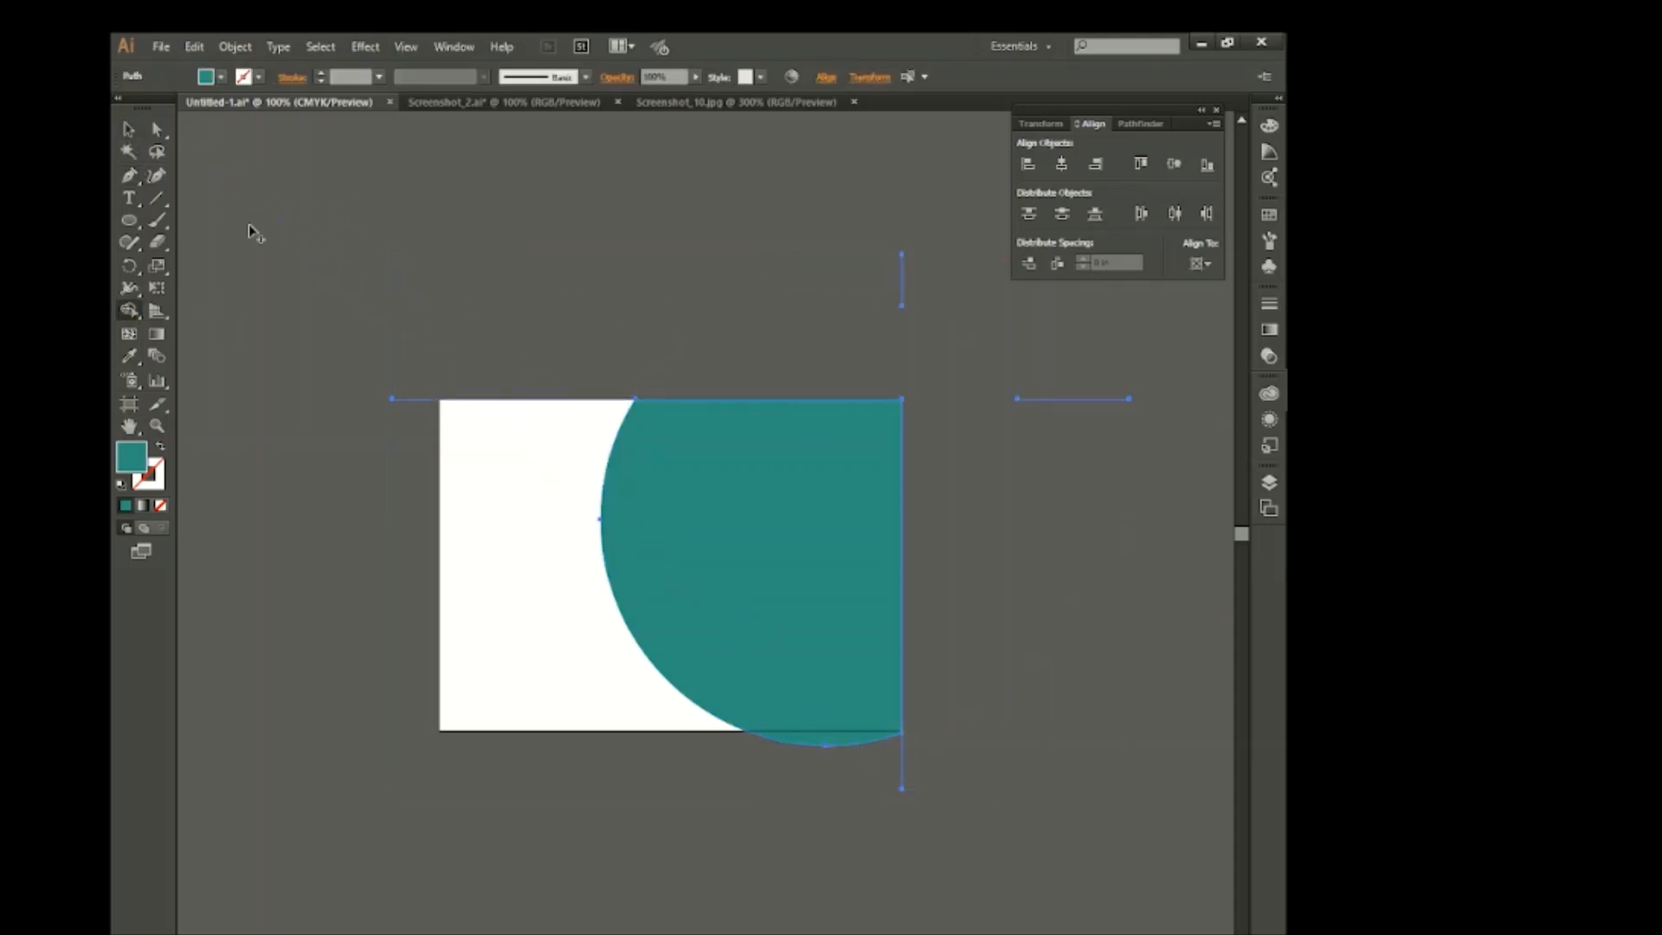
{"action": "left_click", "coordinate": [128, 129]}
{"action": "left_click_drag", "start_coordinate": [373, 337], "coordinate": [470, 505]}
{"action": "key", "text": "Delete"}
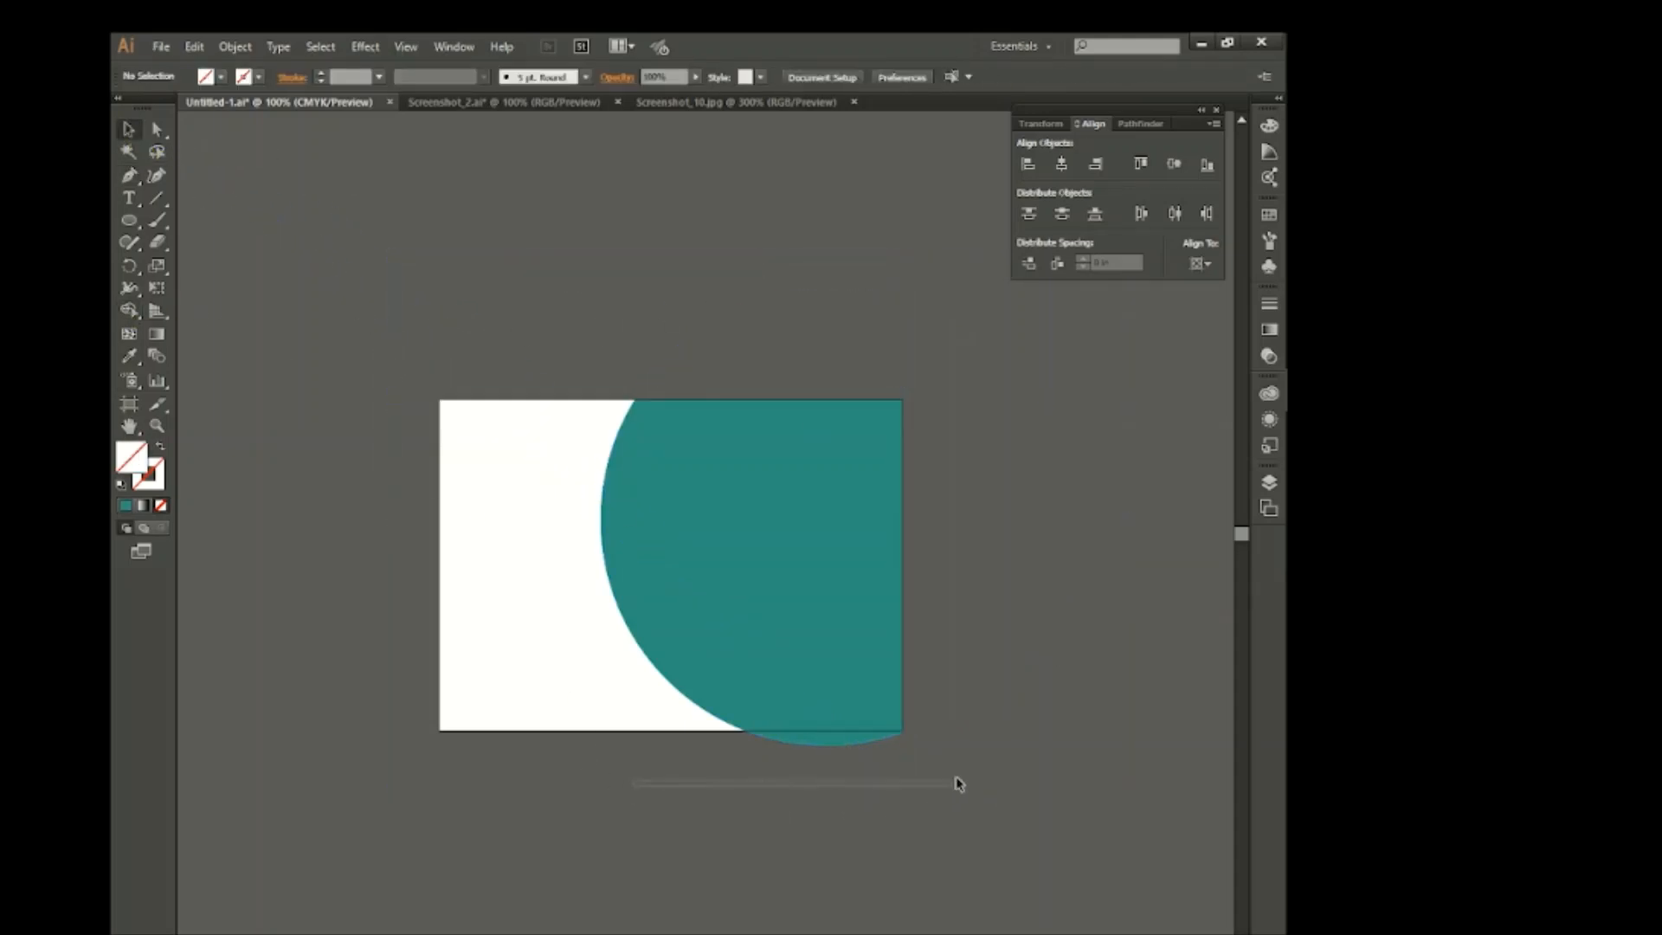
{"action": "left_click_drag", "start_coordinate": [1050, 391], "coordinate": [1043, 393]}
{"action": "key", "text": "Delete"}
Draw a straight Pen line along the artboard's bottom edge, extending past both sides.
{"action": "left_click", "coordinate": [344, 730]}
{"action": "left_click", "coordinate": [950, 730]}
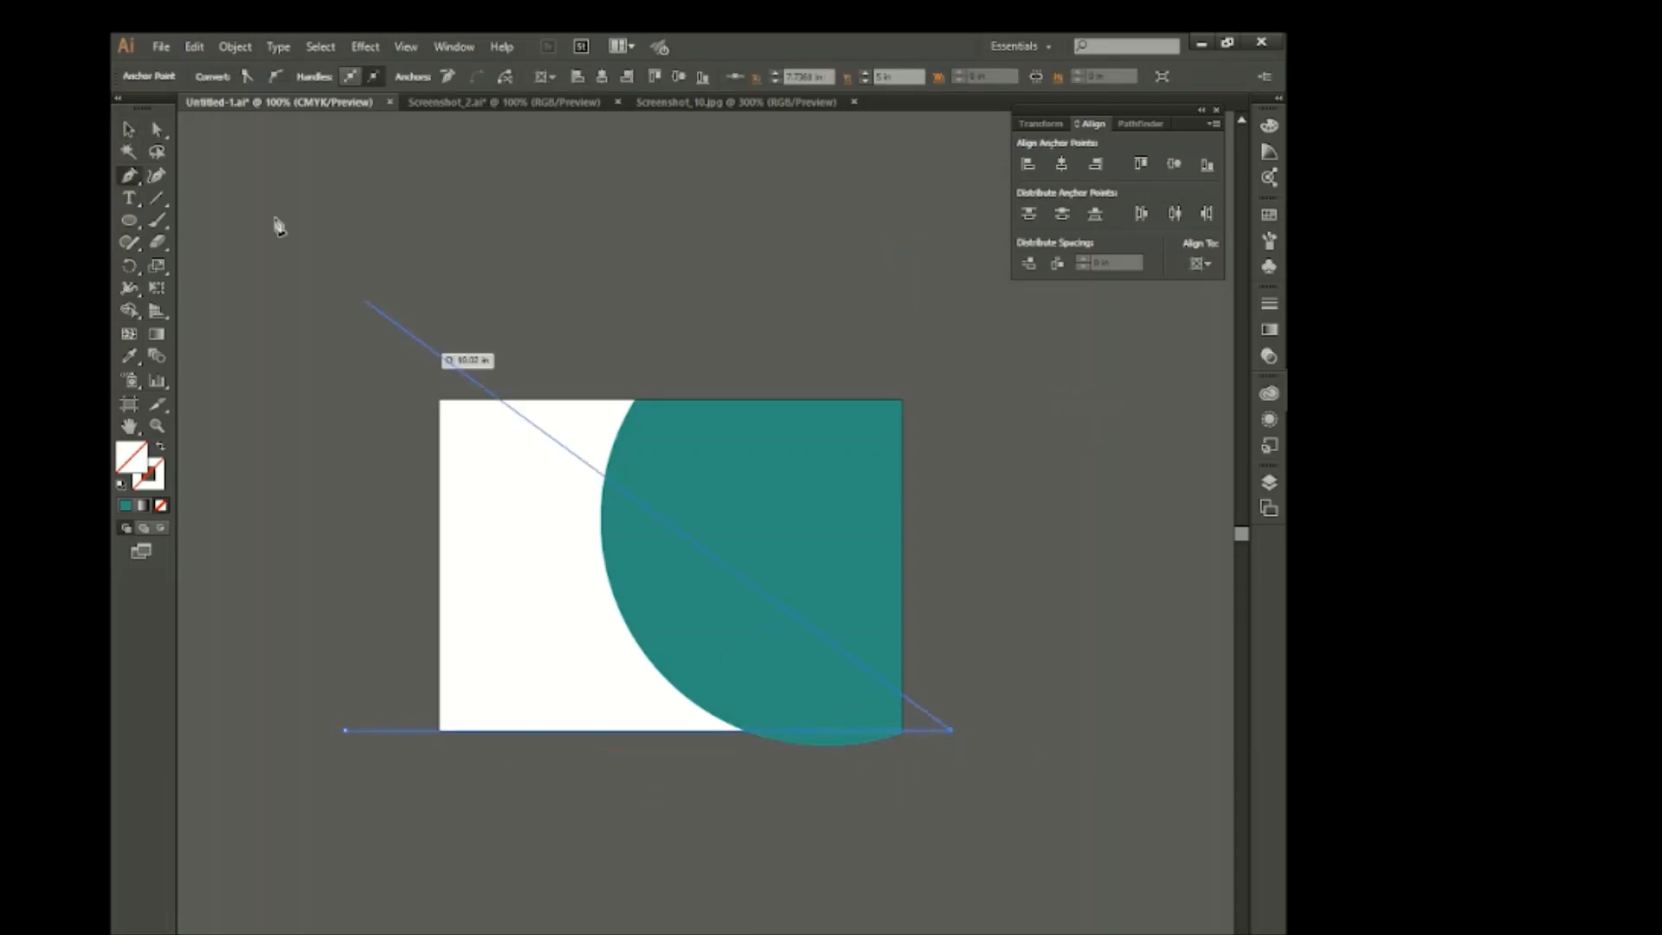
{"action": "left_click", "coordinate": [131, 129]}
Trim the teal shape along the artboard's bottom edge with Shape Builder and delete the leftover line.
{"action": "left_click", "coordinate": [879, 683], "text": "shift"}
{"action": "key", "text": "shift+m"}
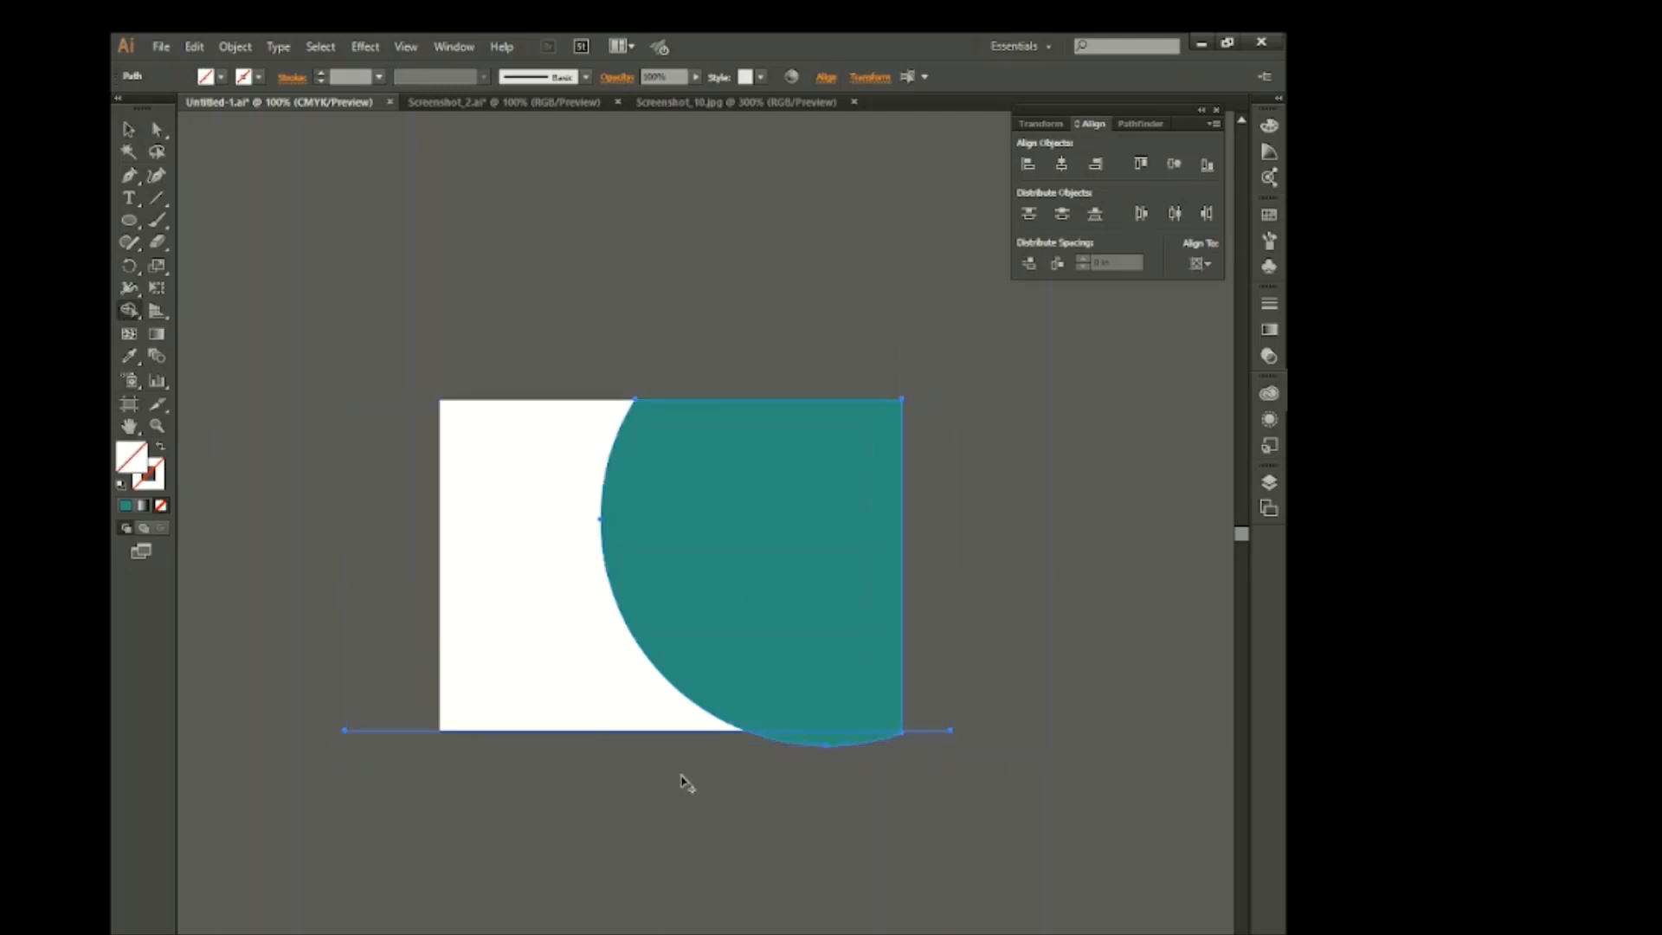
{"action": "left_click", "coordinate": [801, 746], "text": "alt"}
{"action": "left_click", "coordinate": [128, 130]}
{"action": "left_click", "coordinate": [279, 445]}
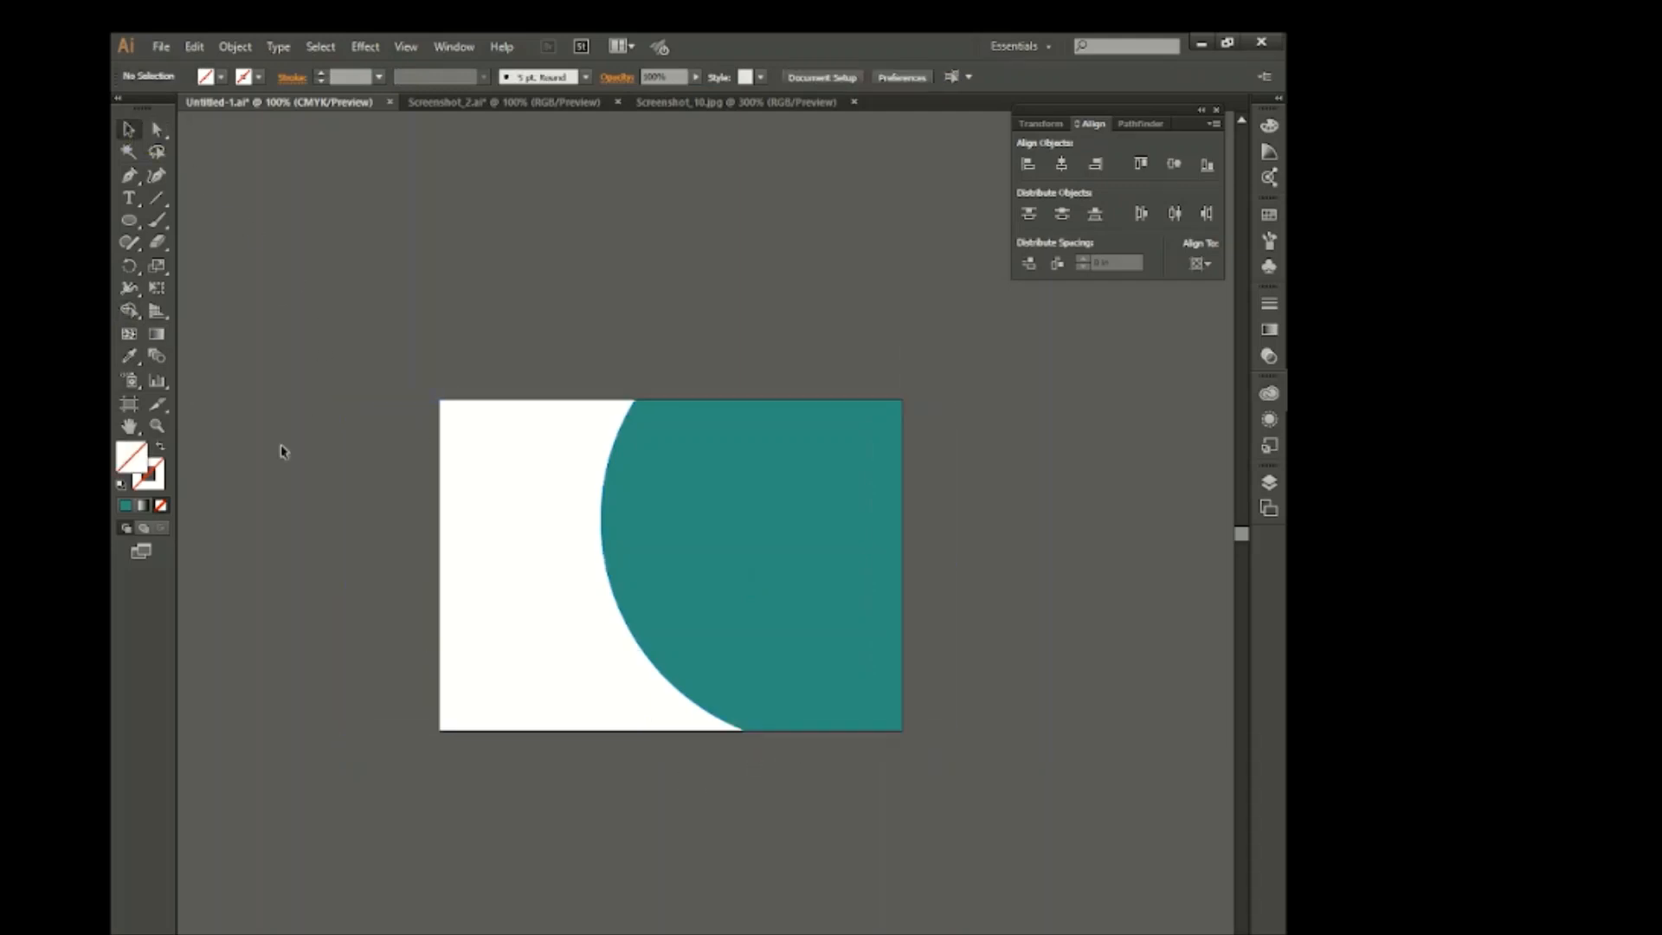
{"action": "left_click", "coordinate": [453, 731]}
{"action": "key", "text": "Delete"}
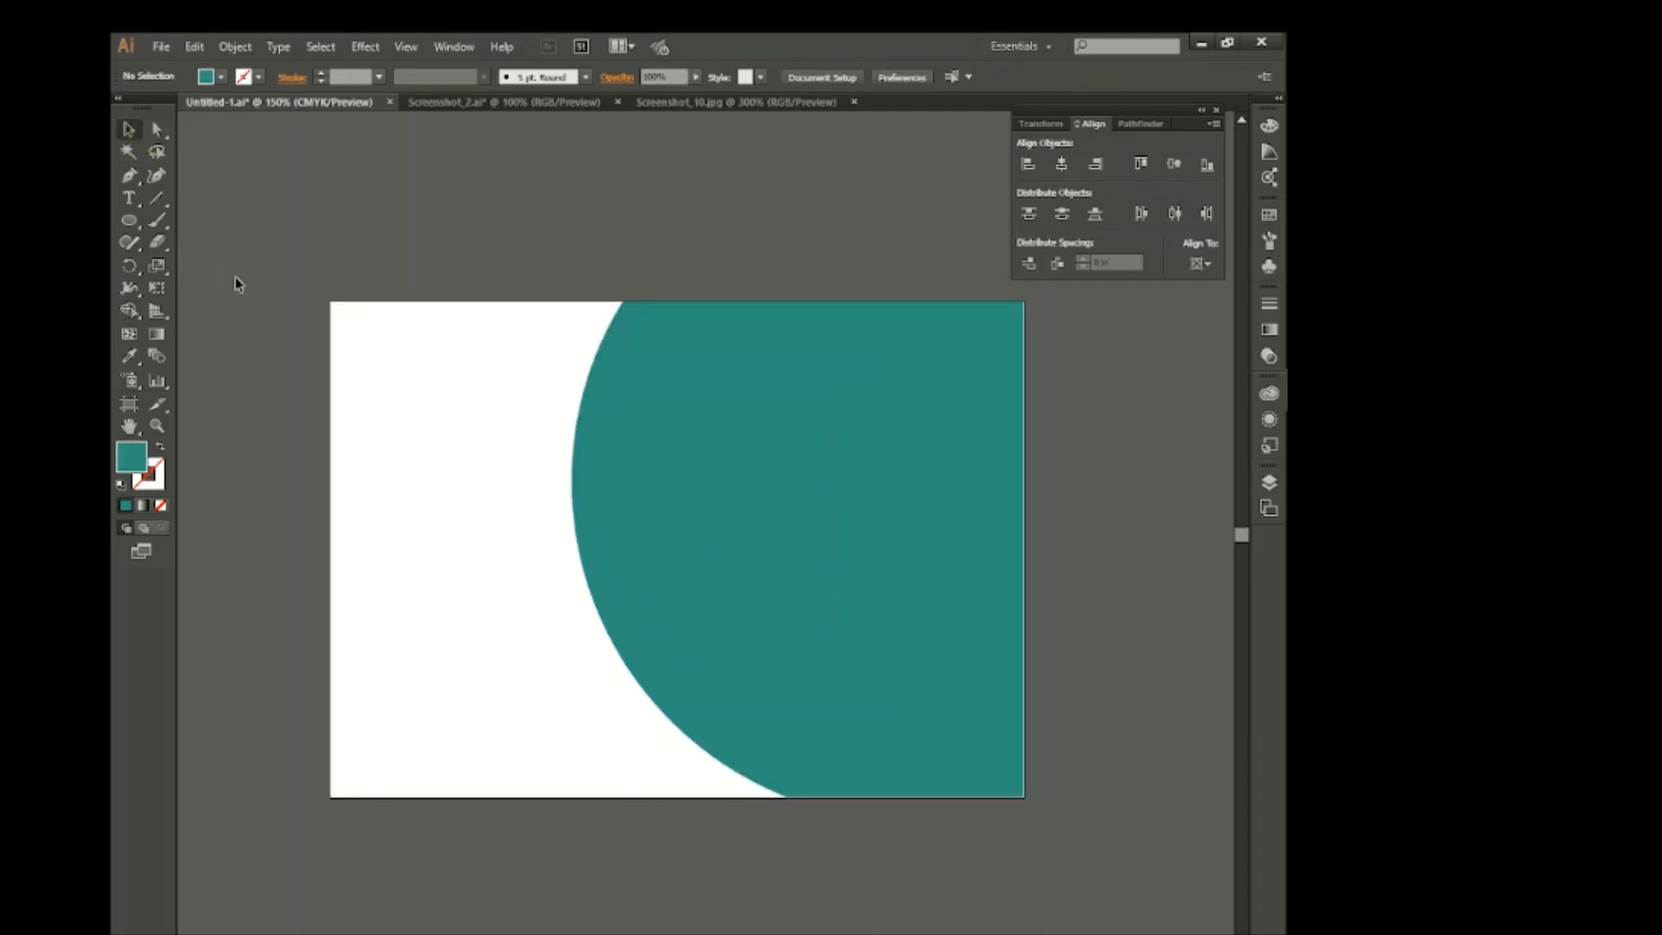
Draw an area text box about 2.9 in wide and 1.9 in high on the teal shape.
{"action": "left_click", "coordinate": [129, 197]}
{"action": "left_click", "coordinate": [277, 46]}
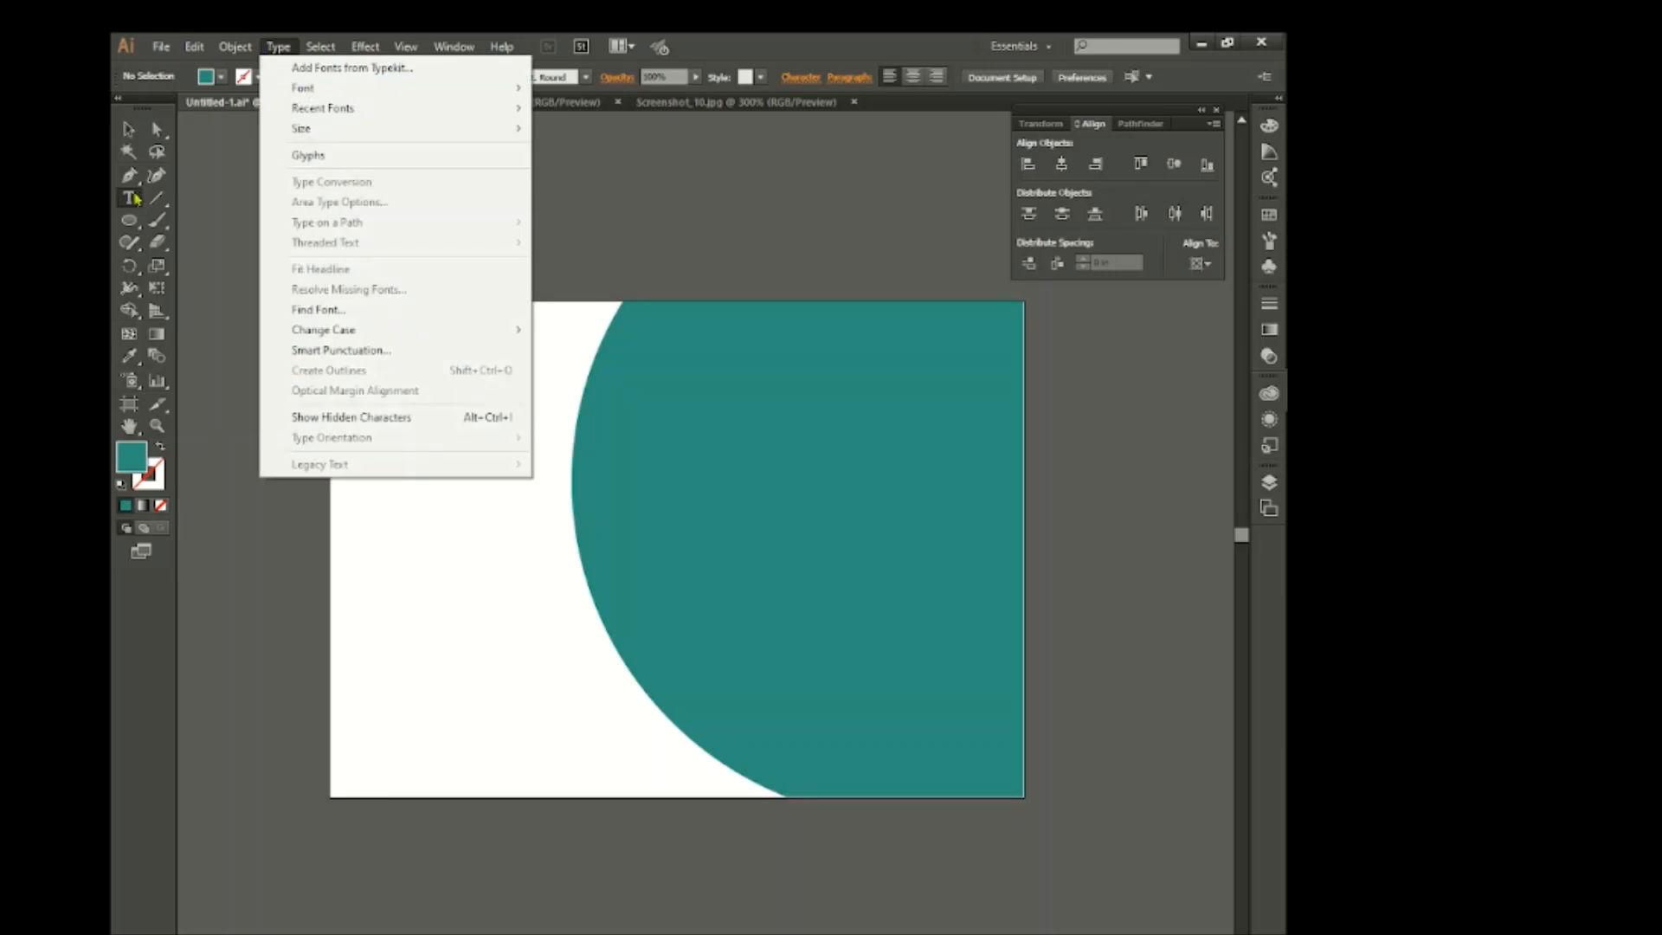
{"action": "left_click", "coordinate": [133, 195]}
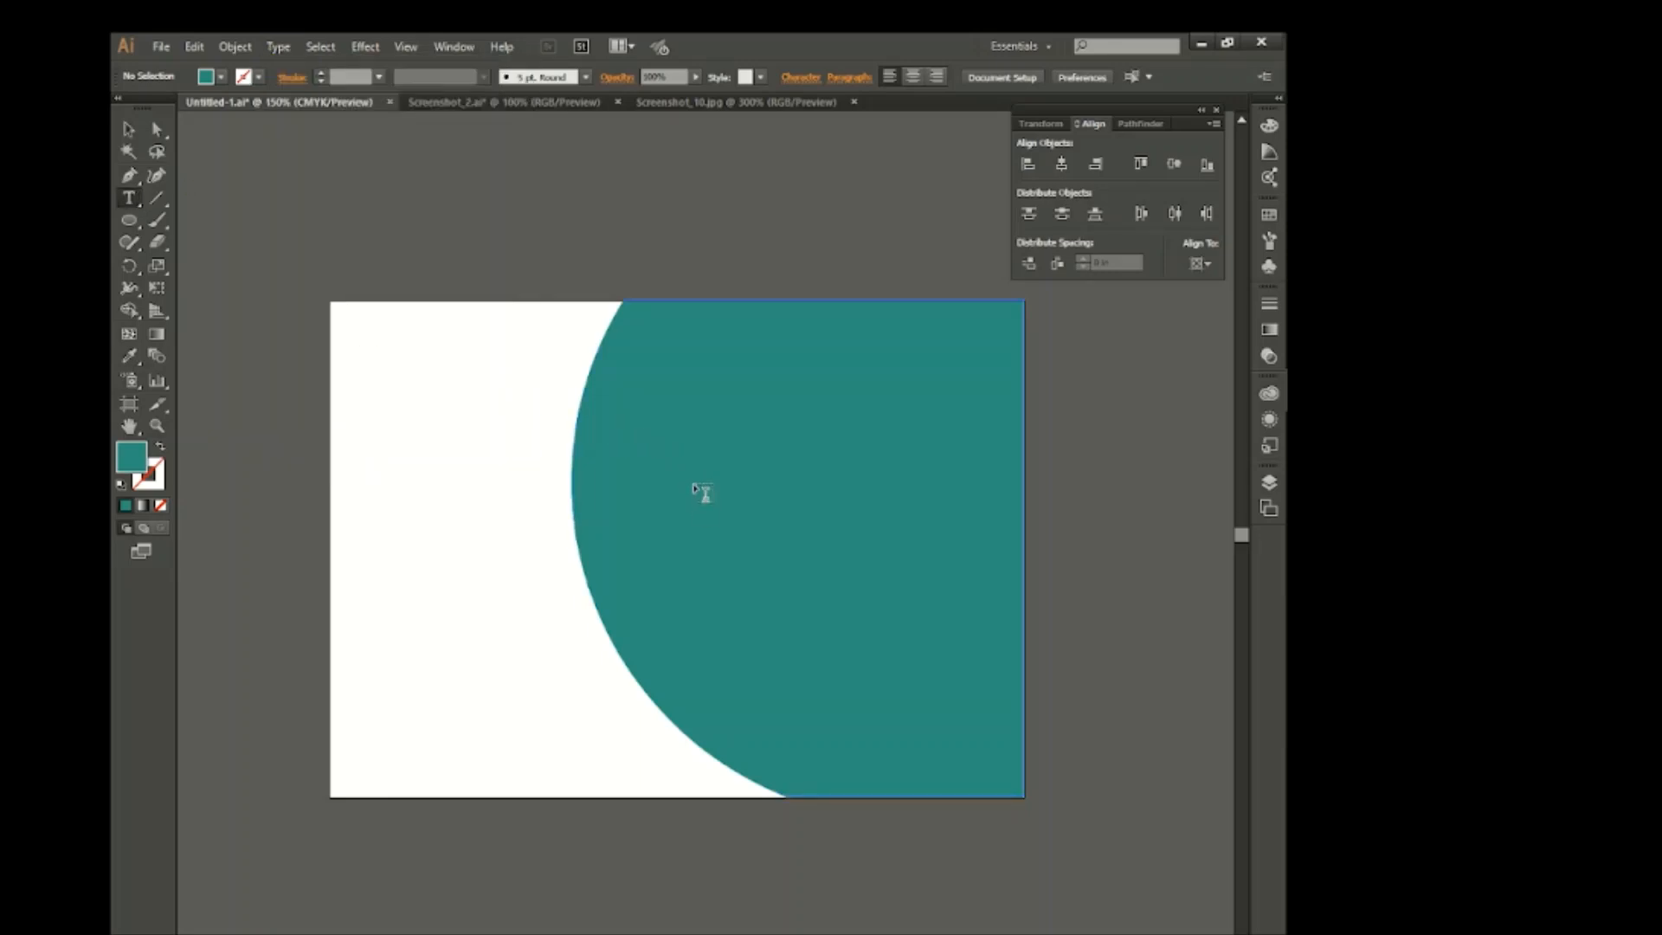
{"action": "left_click_drag", "start_coordinate": [693, 484], "coordinate": [980, 662]}
Divide the text box into 5 rows and 7 columns with 0 in gutters using Area Type Options.
{"action": "left_click", "coordinate": [277, 46]}
{"action": "left_click", "coordinate": [346, 200]}
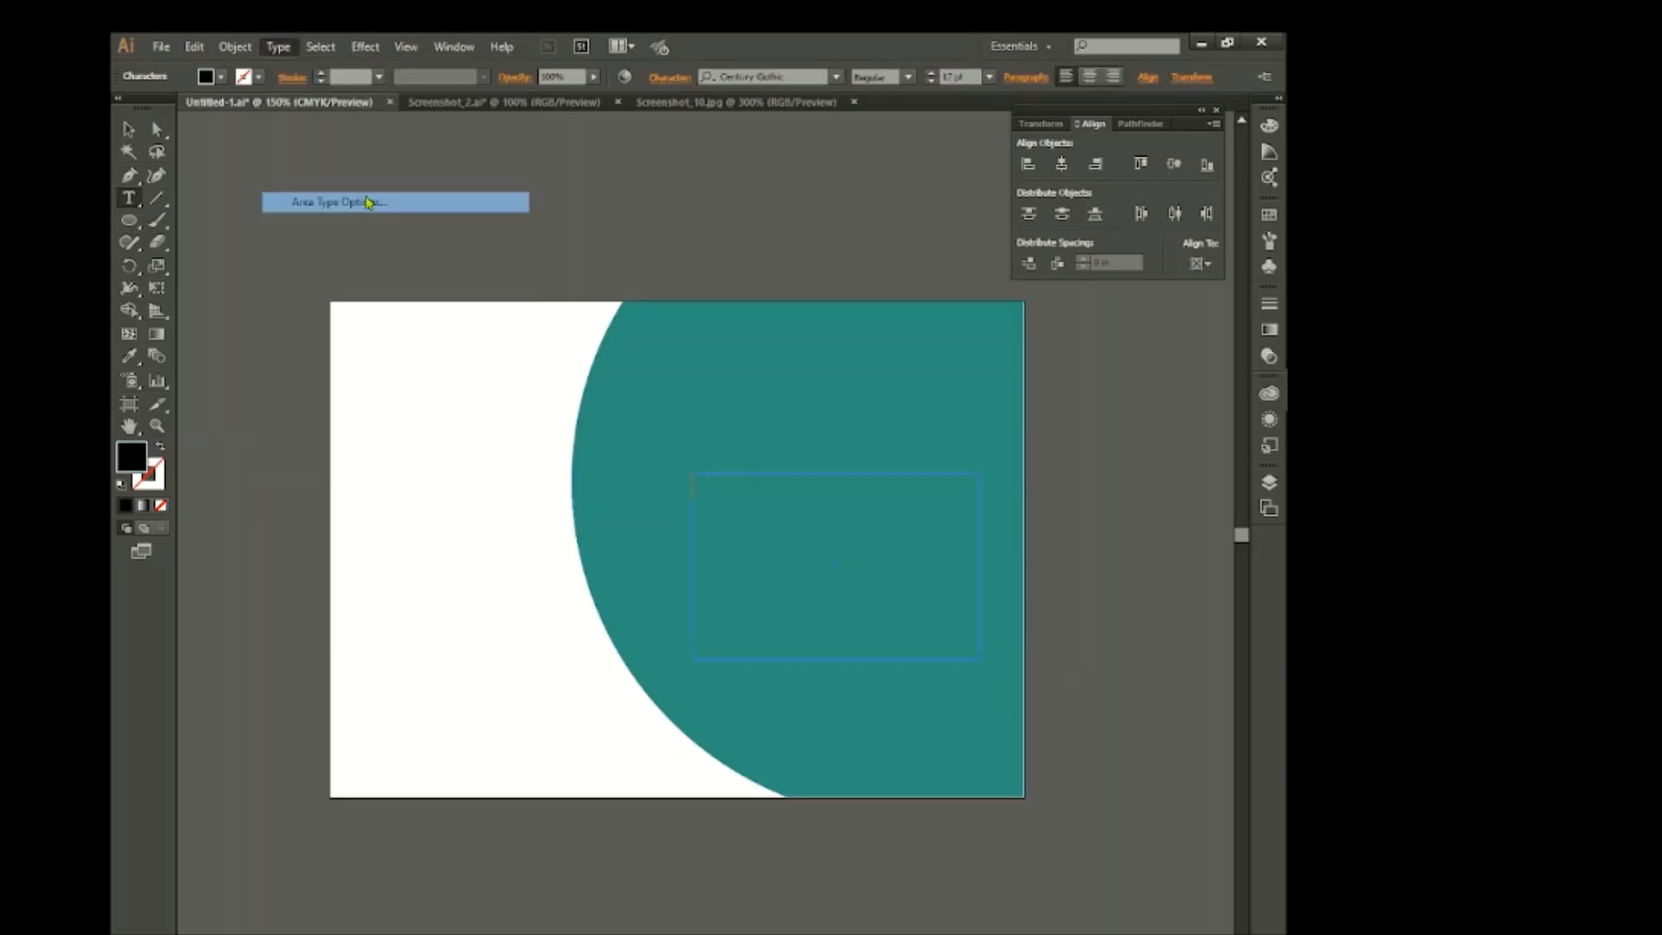
{"action": "left_click", "coordinate": [258, 681]}
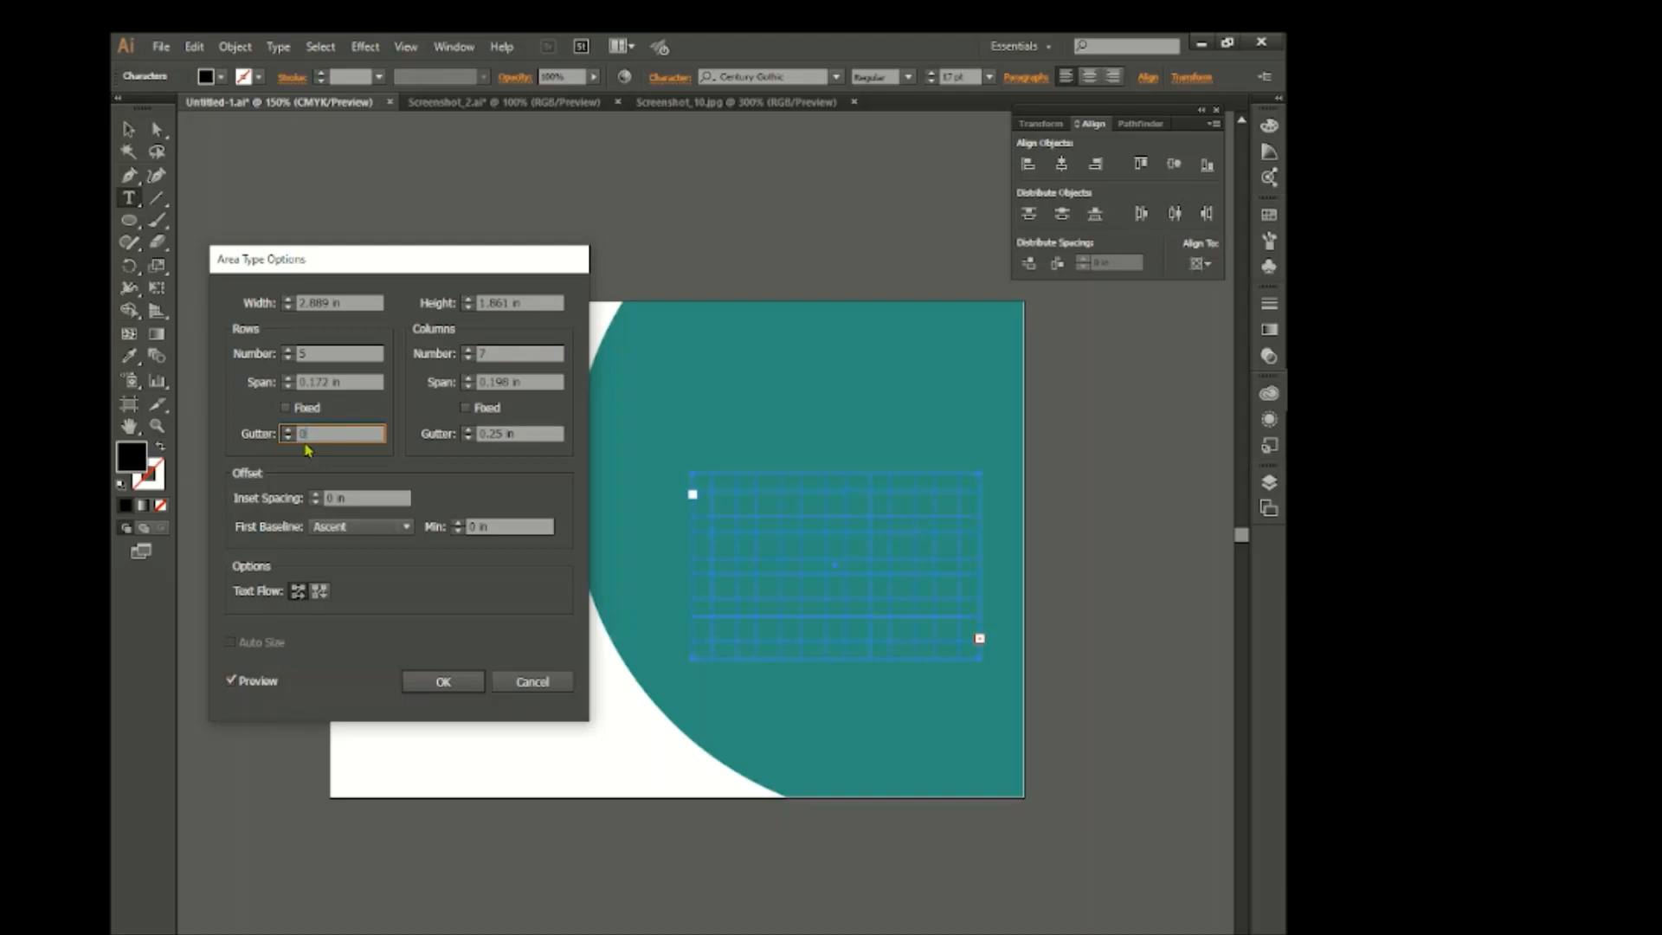
{"action": "left_click", "coordinate": [515, 433]}
{"action": "type", "text": "0"}
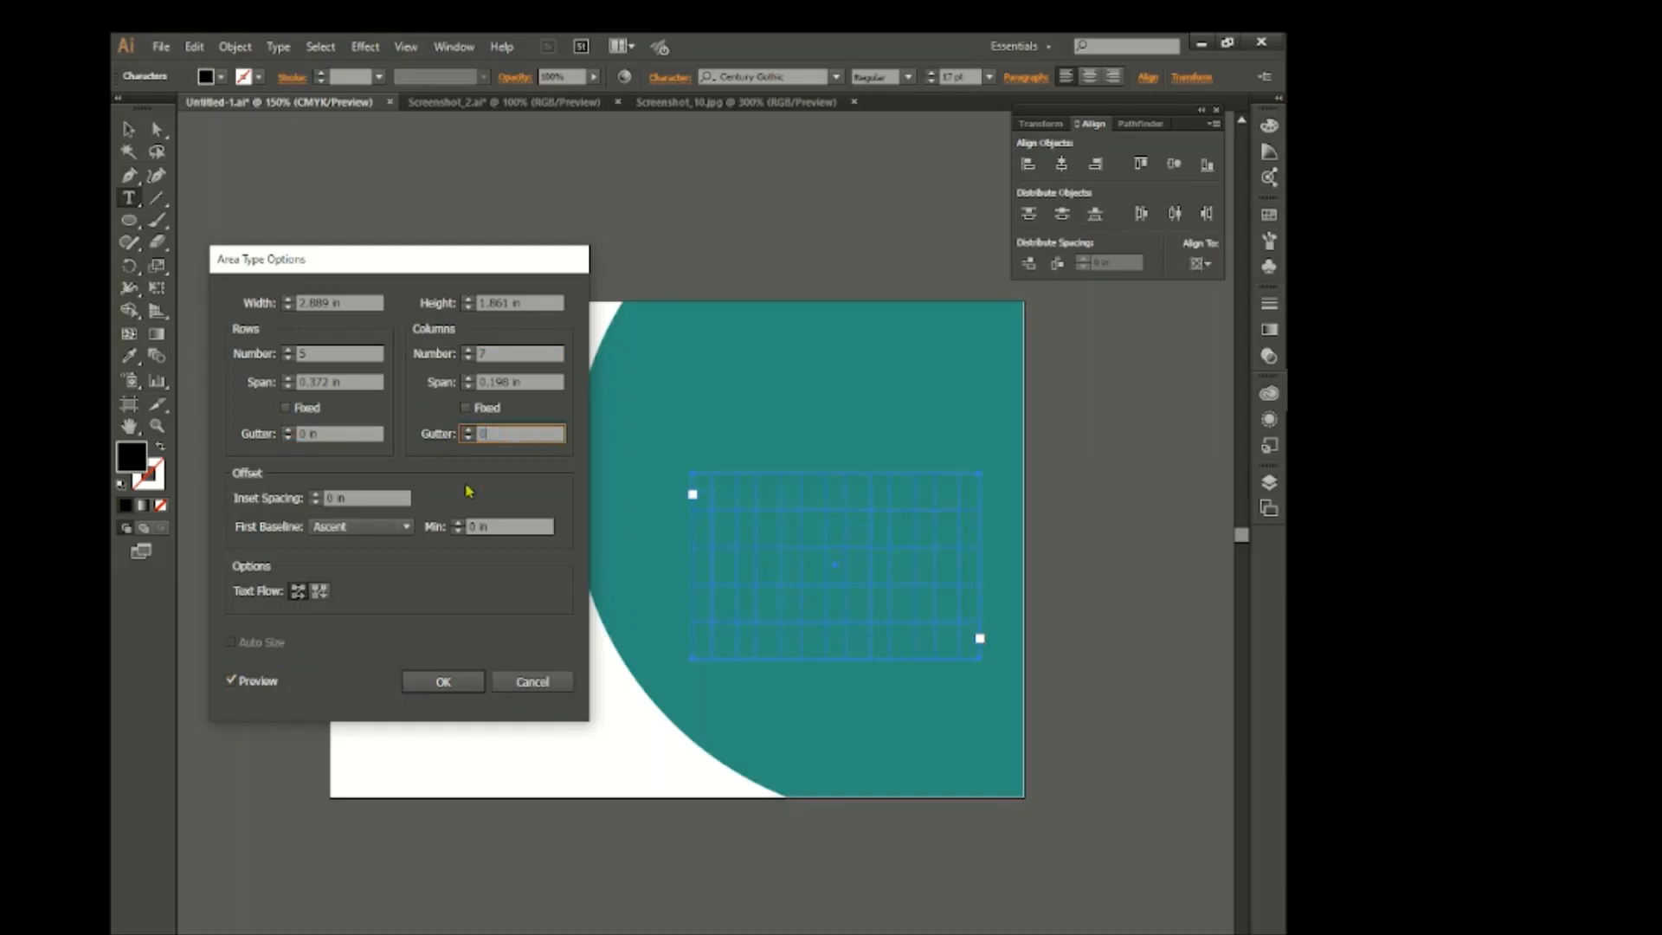
{"action": "left_click", "coordinate": [443, 681]}
Fill the grid of the text box with the dates 01 to 31.
{"action": "left_click", "coordinate": [698, 494]}
{"action": "key", "text": "Escape"}
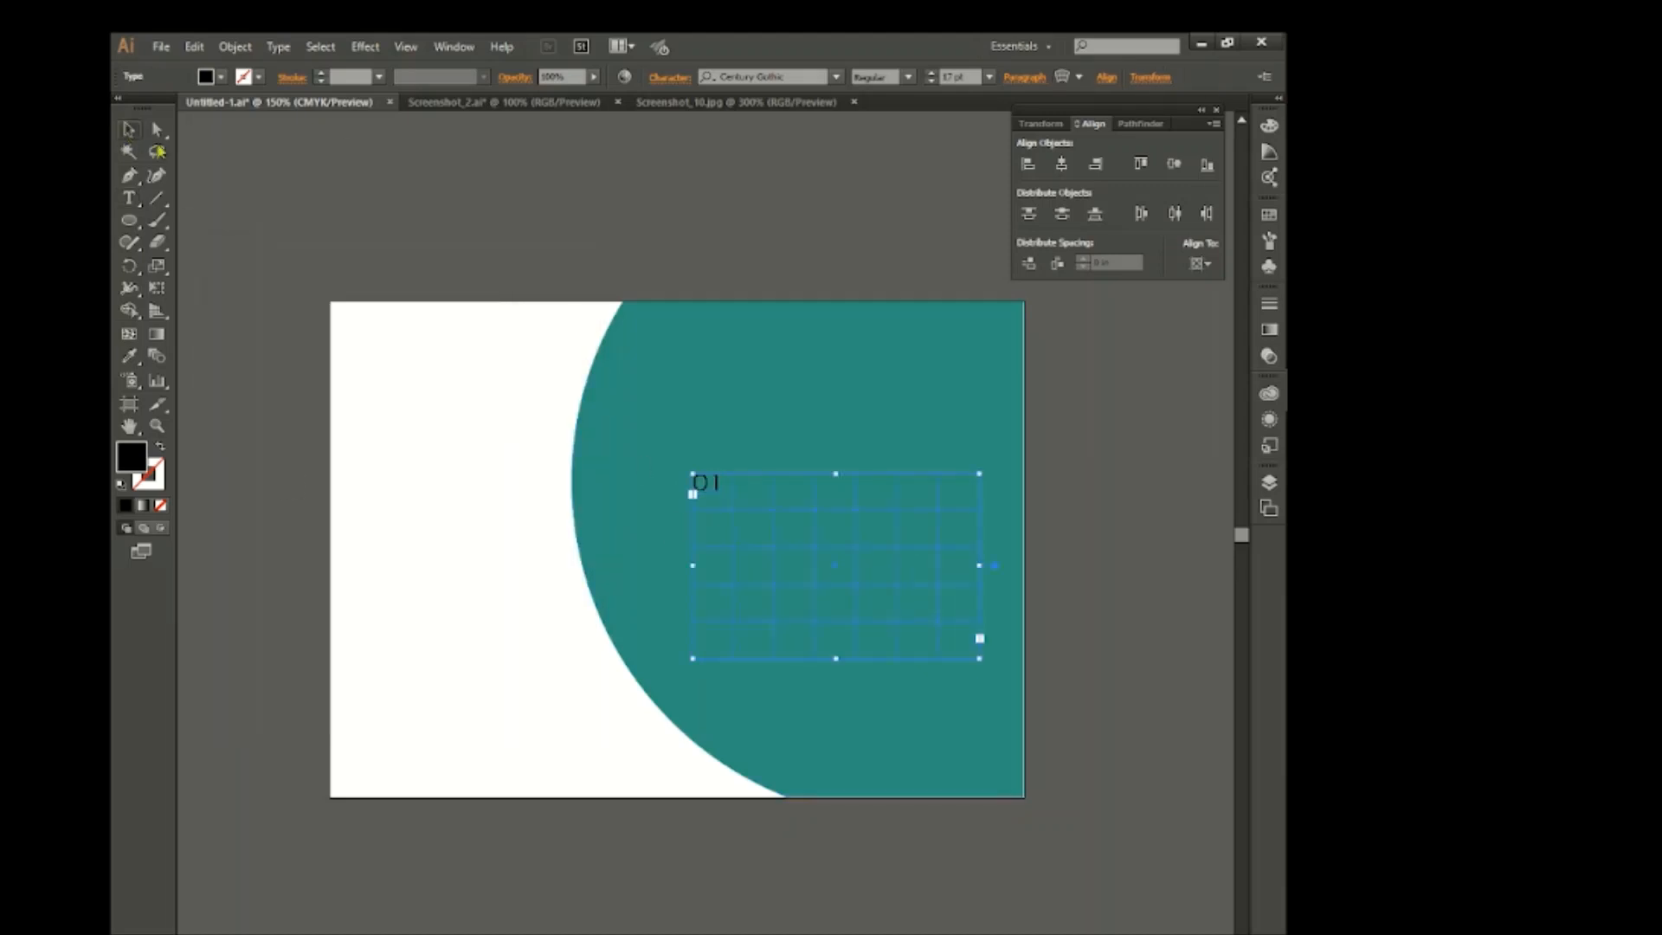
{"action": "double_click", "coordinate": [727, 487]}
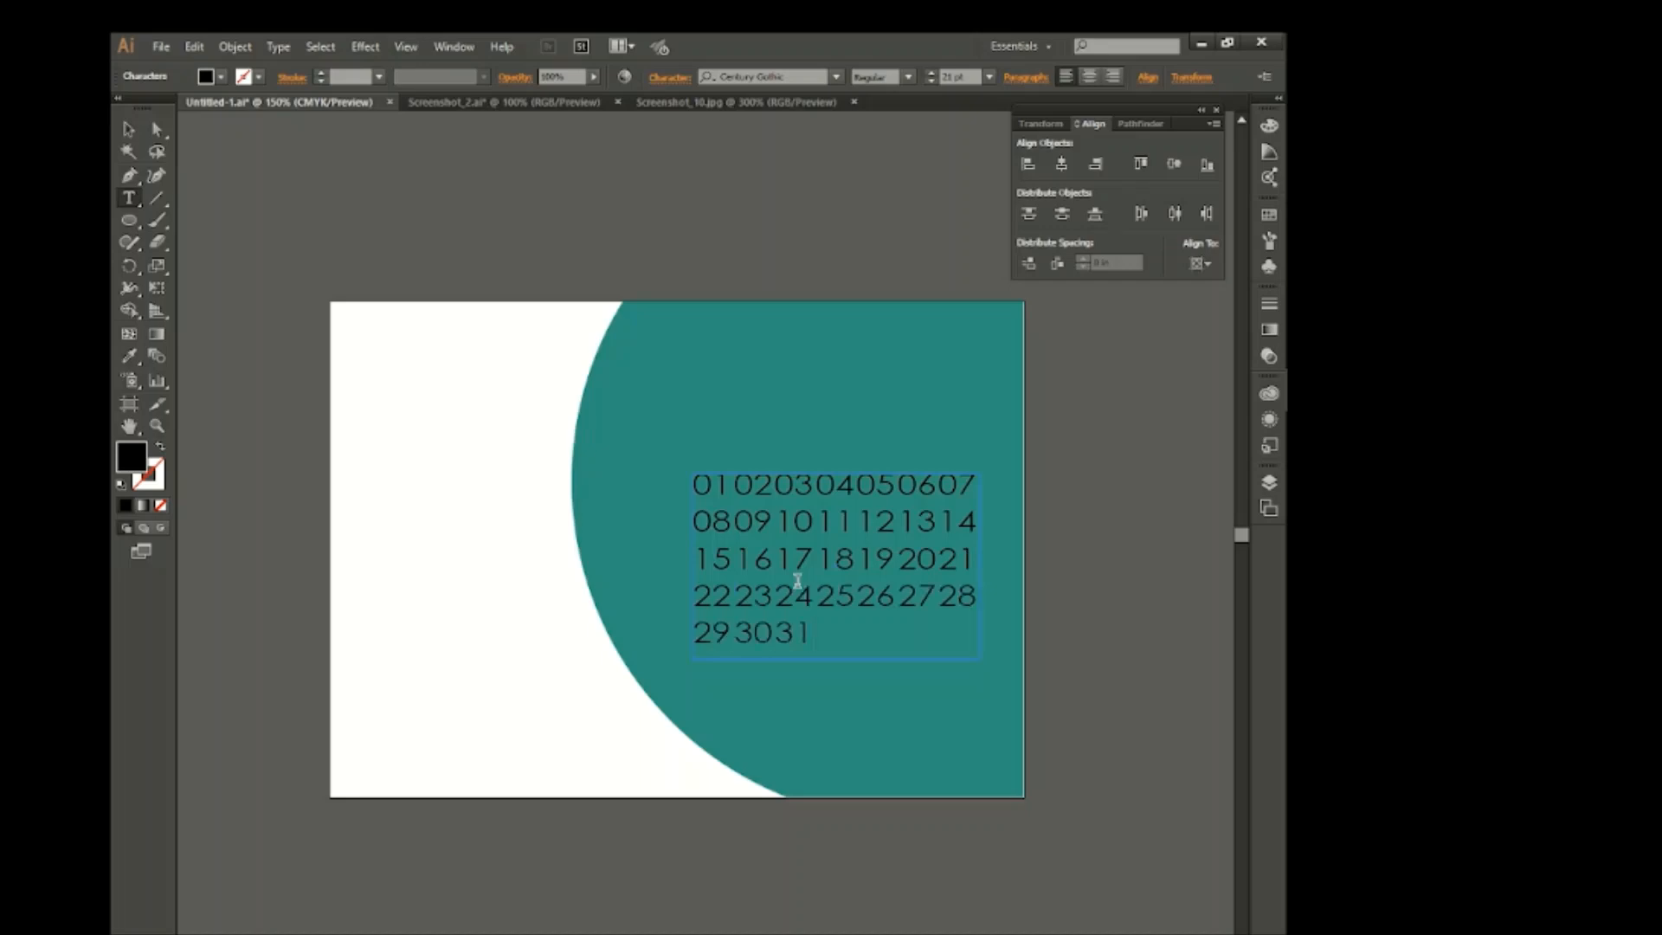
Enlarge the date text box to the left and downward, and set its font size to 15 pt.
{"action": "left_click", "coordinate": [126, 134]}
{"action": "left_click_drag", "start_coordinate": [691, 567], "coordinate": [646, 566]}
{"action": "left_click_drag", "start_coordinate": [815, 659], "coordinate": [812, 665]}
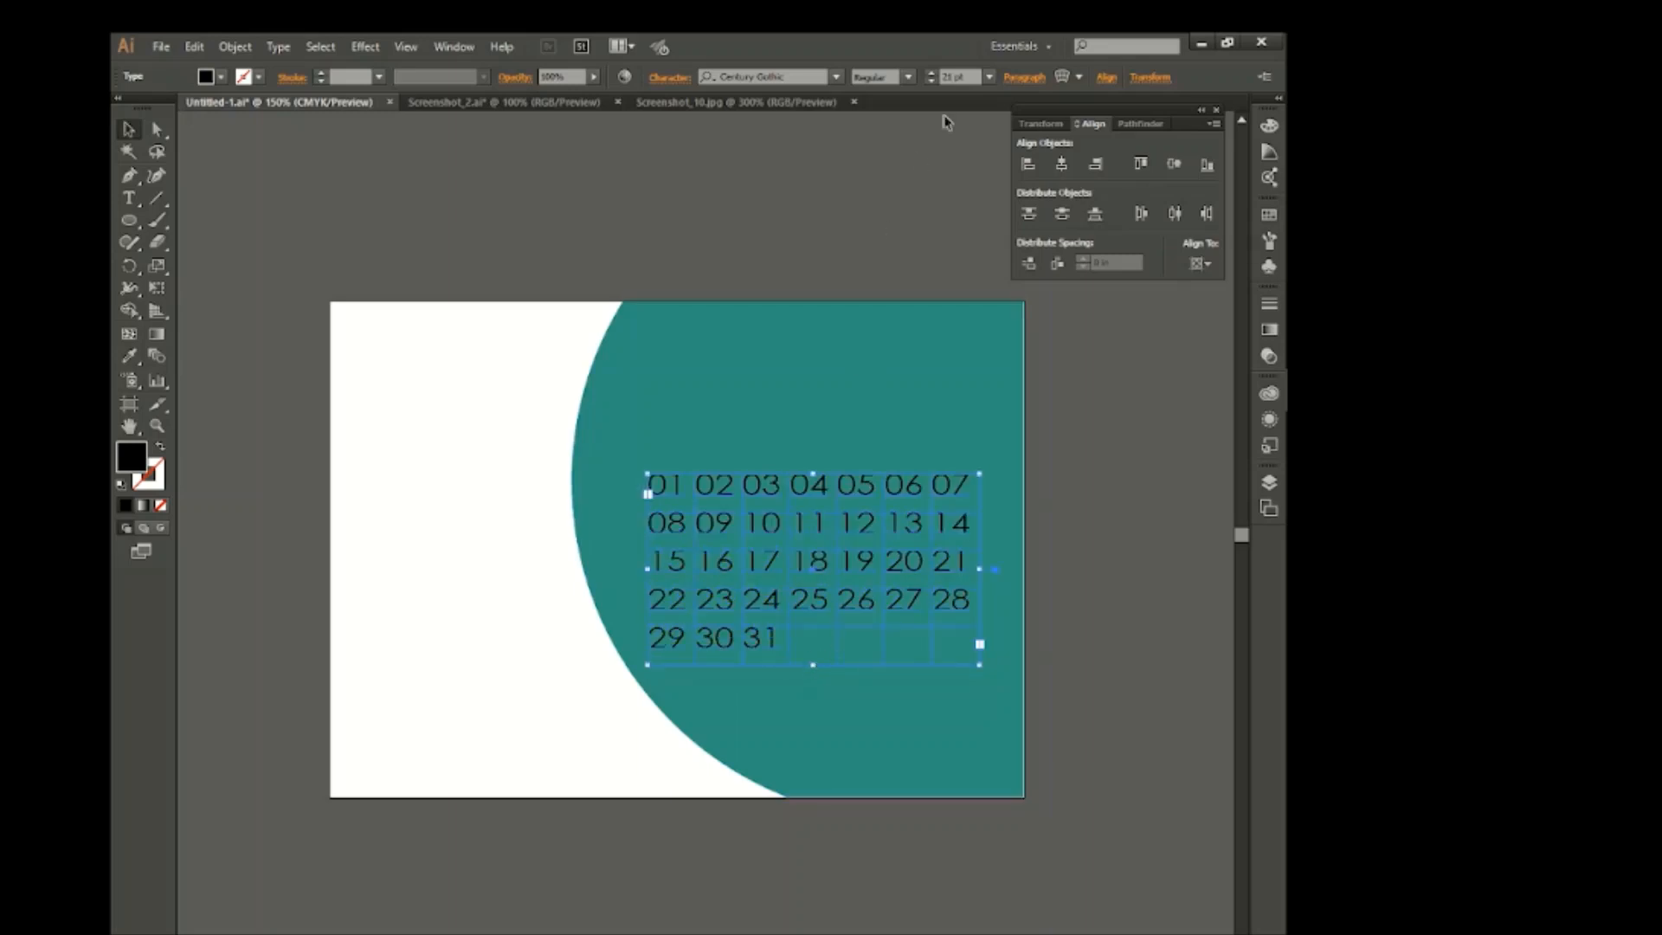
{"action": "key", "text": "Down"}
{"action": "key", "text": "Down"}
{"action": "key", "text": "Down"}
{"action": "key", "text": "Down"}
{"action": "key", "text": "Down"}
Expand the date text into editable shapes.
{"action": "left_click", "coordinate": [234, 47]}
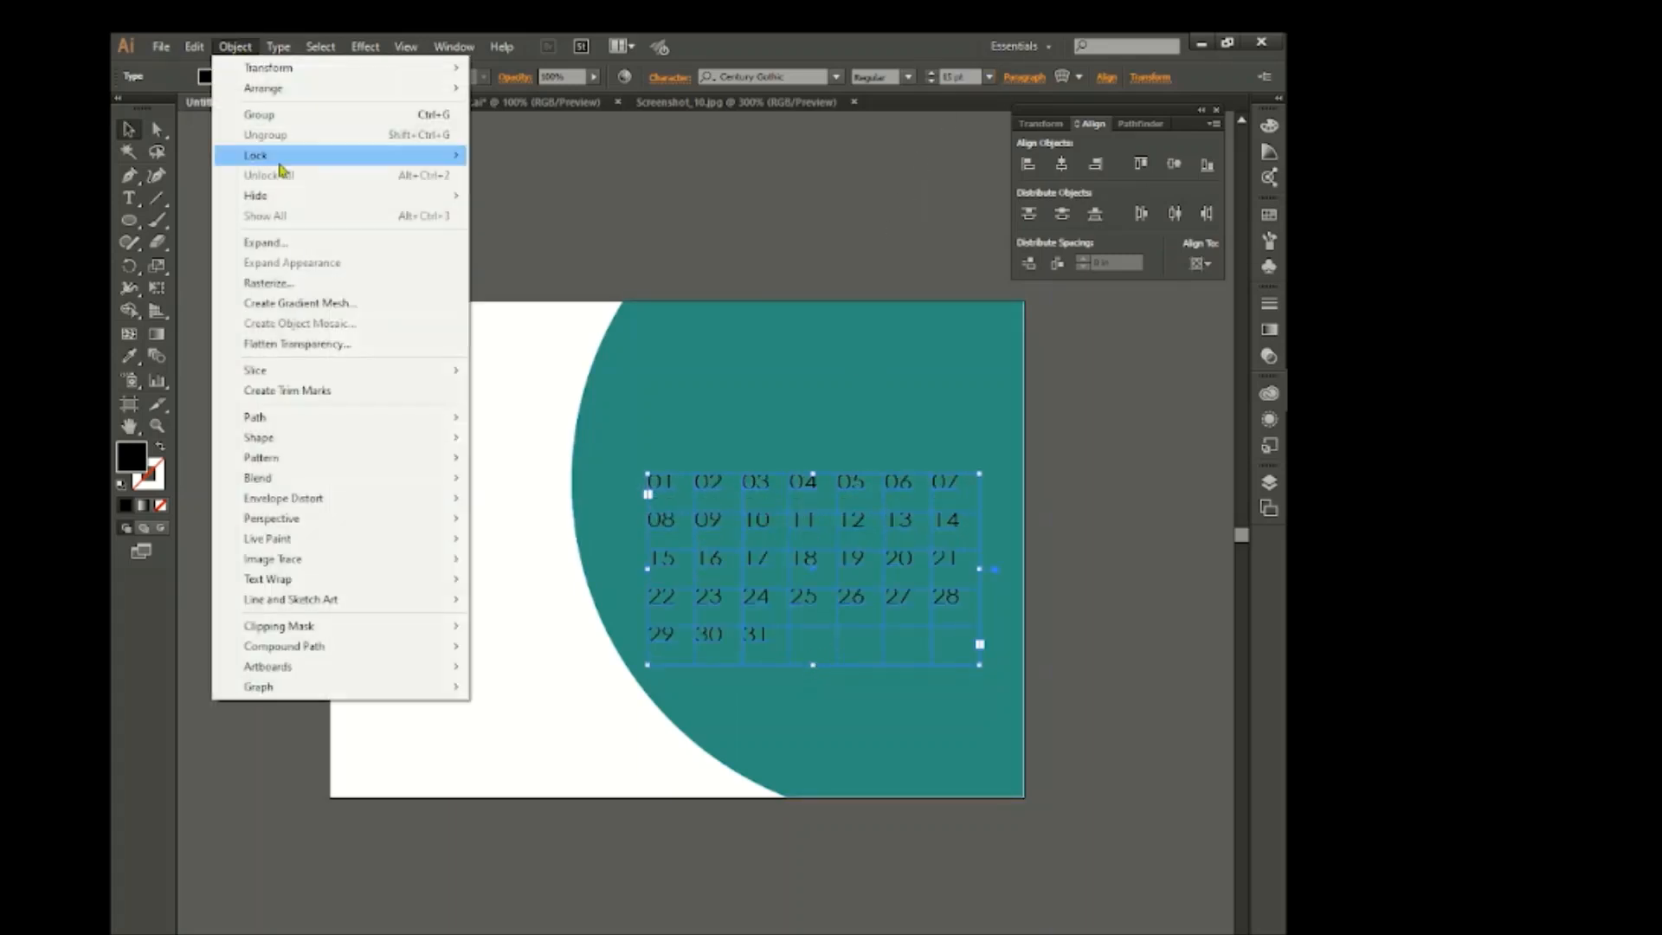
{"action": "left_click", "coordinate": [282, 243]}
{"action": "left_click", "coordinate": [786, 614]}
{"action": "left_click", "coordinate": [375, 486]}
Bring the weekday names from the Screenshot_2 document into the calendar and place Sun above the 01 column.
{"action": "left_click", "coordinate": [503, 103]}
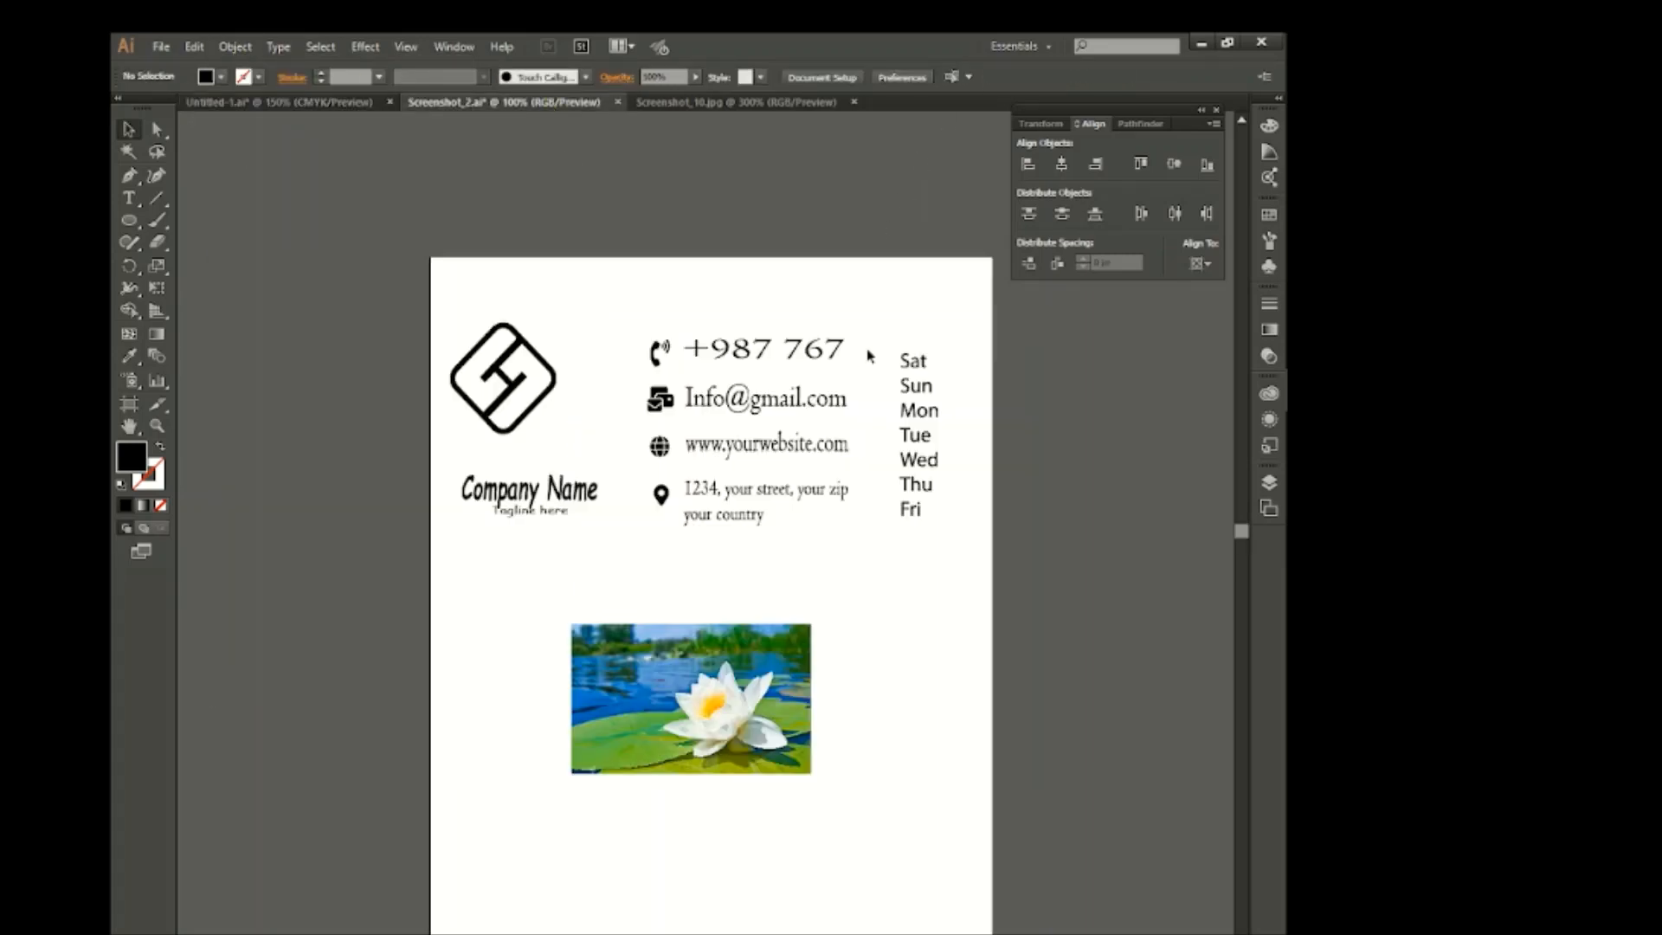
{"action": "left_click_drag", "start_coordinate": [909, 457], "coordinate": [814, 493]}
{"action": "scroll", "coordinate": [887, 489], "scroll_direction": "up", "scroll_amount": 2}
{"action": "left_click_drag", "start_coordinate": [806, 190], "coordinate": [776, 324]}
{"action": "left_click_drag", "start_coordinate": [749, 339], "coordinate": [424, 441]}
{"action": "left_click", "coordinate": [952, 346]}
Draw a straight horizontal Pen line across the calendar just above the first date row.
{"action": "left_click", "coordinate": [129, 176]}
{"action": "left_click", "coordinate": [291, 447]}
{"action": "left_click", "coordinate": [1038, 450], "text": "shift"}
{"action": "left_click", "coordinate": [129, 130]}
{"action": "left_click", "coordinate": [219, 211]}
Move the remaining weekday names into a row above the date columns.
{"action": "left_click_drag", "start_coordinate": [1107, 490], "coordinate": [509, 451]}
{"action": "left_click_drag", "start_coordinate": [1098, 514], "coordinate": [602, 451]}
{"action": "left_click_drag", "start_coordinate": [1103, 548], "coordinate": [688, 446]}
{"action": "left_click_drag", "start_coordinate": [1099, 582], "coordinate": [788, 446]}
{"action": "left_click_drag", "start_coordinate": [1093, 615], "coordinate": [882, 435]}
{"action": "left_click_drag", "start_coordinate": [1089, 417], "coordinate": [884, 442]}
{"action": "left_click", "coordinate": [1153, 568]}
Fine-tune the weekday names so each sits level and centred above its date column.
{"action": "left_click", "coordinate": [884, 454]}
{"action": "left_click_drag", "start_coordinate": [781, 432], "coordinate": [717, 439]}
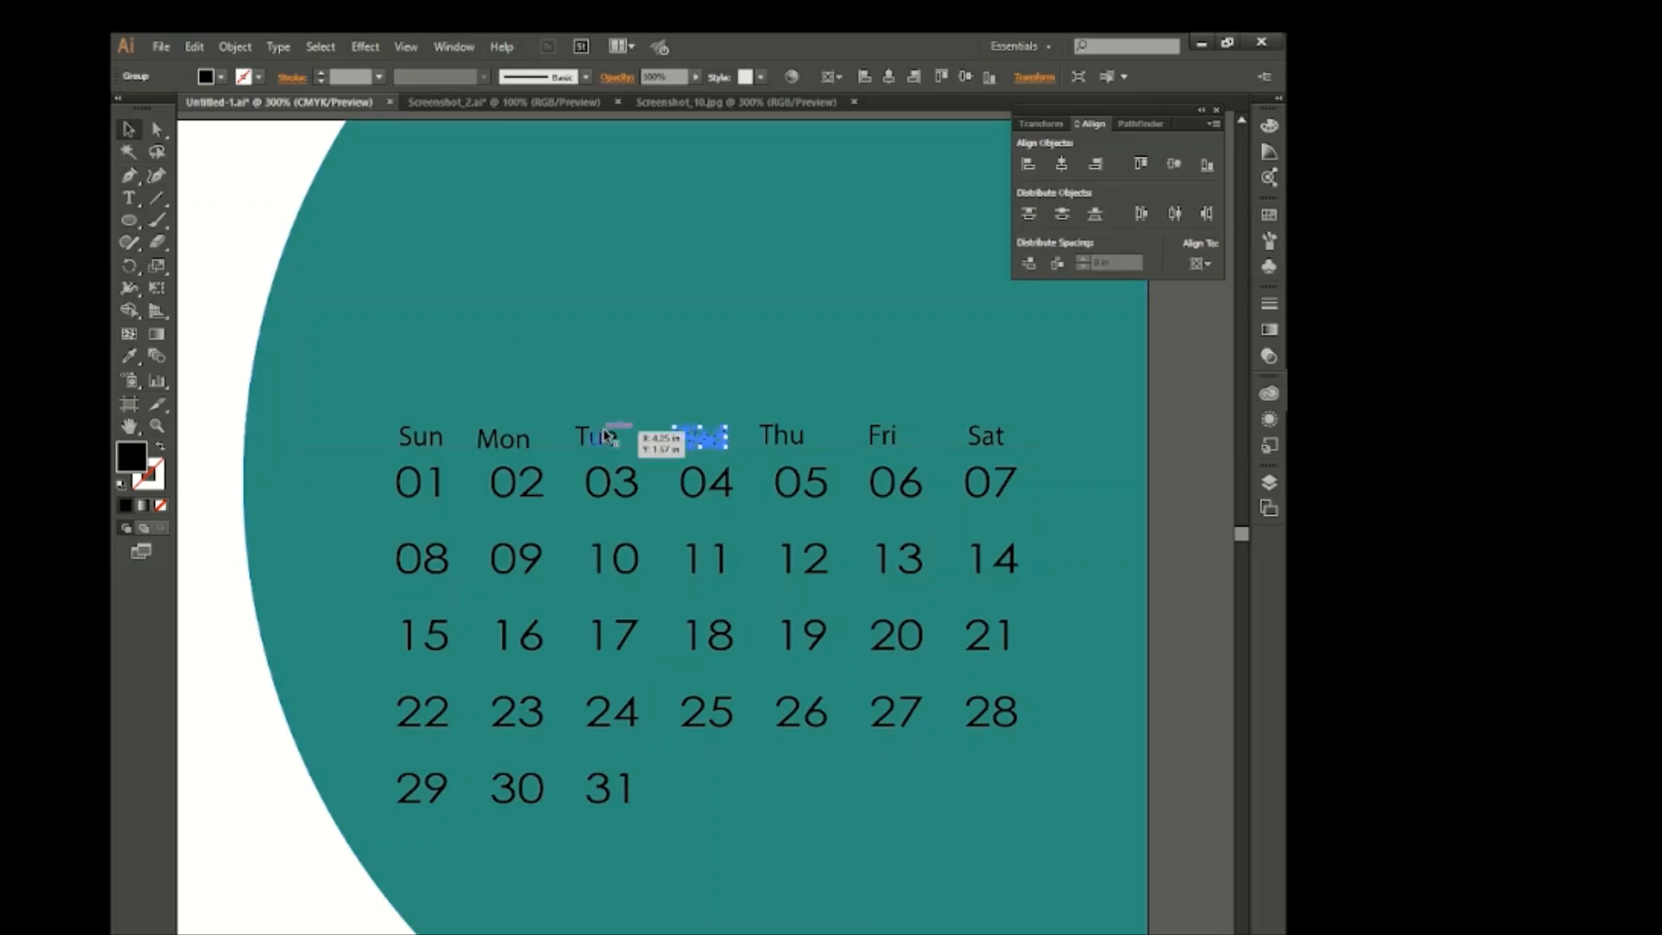
{"action": "left_click_drag", "start_coordinate": [605, 436], "coordinate": [607, 436]}
{"action": "left_click_drag", "start_coordinate": [511, 440], "coordinate": [510, 437]}
{"action": "left_click", "coordinate": [351, 454]}
{"action": "left_click_drag", "start_coordinate": [987, 434], "coordinate": [991, 435]}
{"action": "left_click_drag", "start_coordinate": [876, 430], "coordinate": [888, 431]}
{"action": "left_click_drag", "start_coordinate": [792, 439], "coordinate": [810, 440]}
{"action": "left_click_drag", "start_coordinate": [713, 440], "coordinate": [718, 439]}
{"action": "left_click_drag", "start_coordinate": [597, 440], "coordinate": [524, 440]}
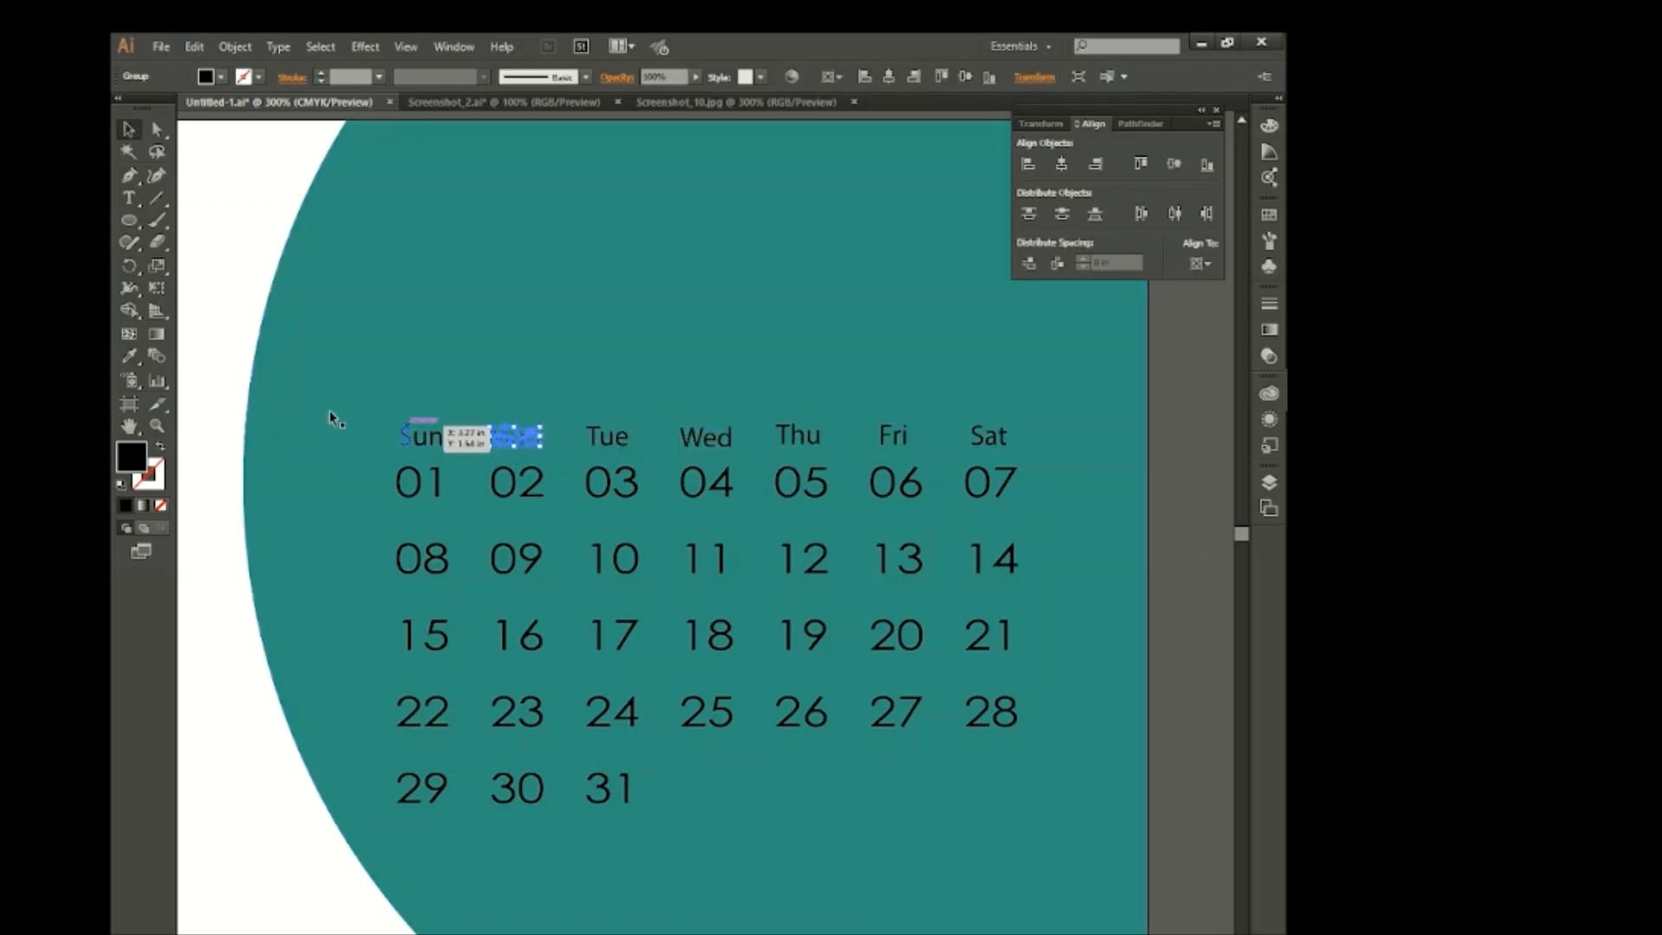
Select all seven weekday names together and stretch them taller.
{"action": "left_click_drag", "start_coordinate": [227, 386], "coordinate": [1071, 440]}
{"action": "left_click", "coordinate": [1072, 447], "text": "shift"}
{"action": "left_click_drag", "start_coordinate": [705, 423], "coordinate": [704, 388]}
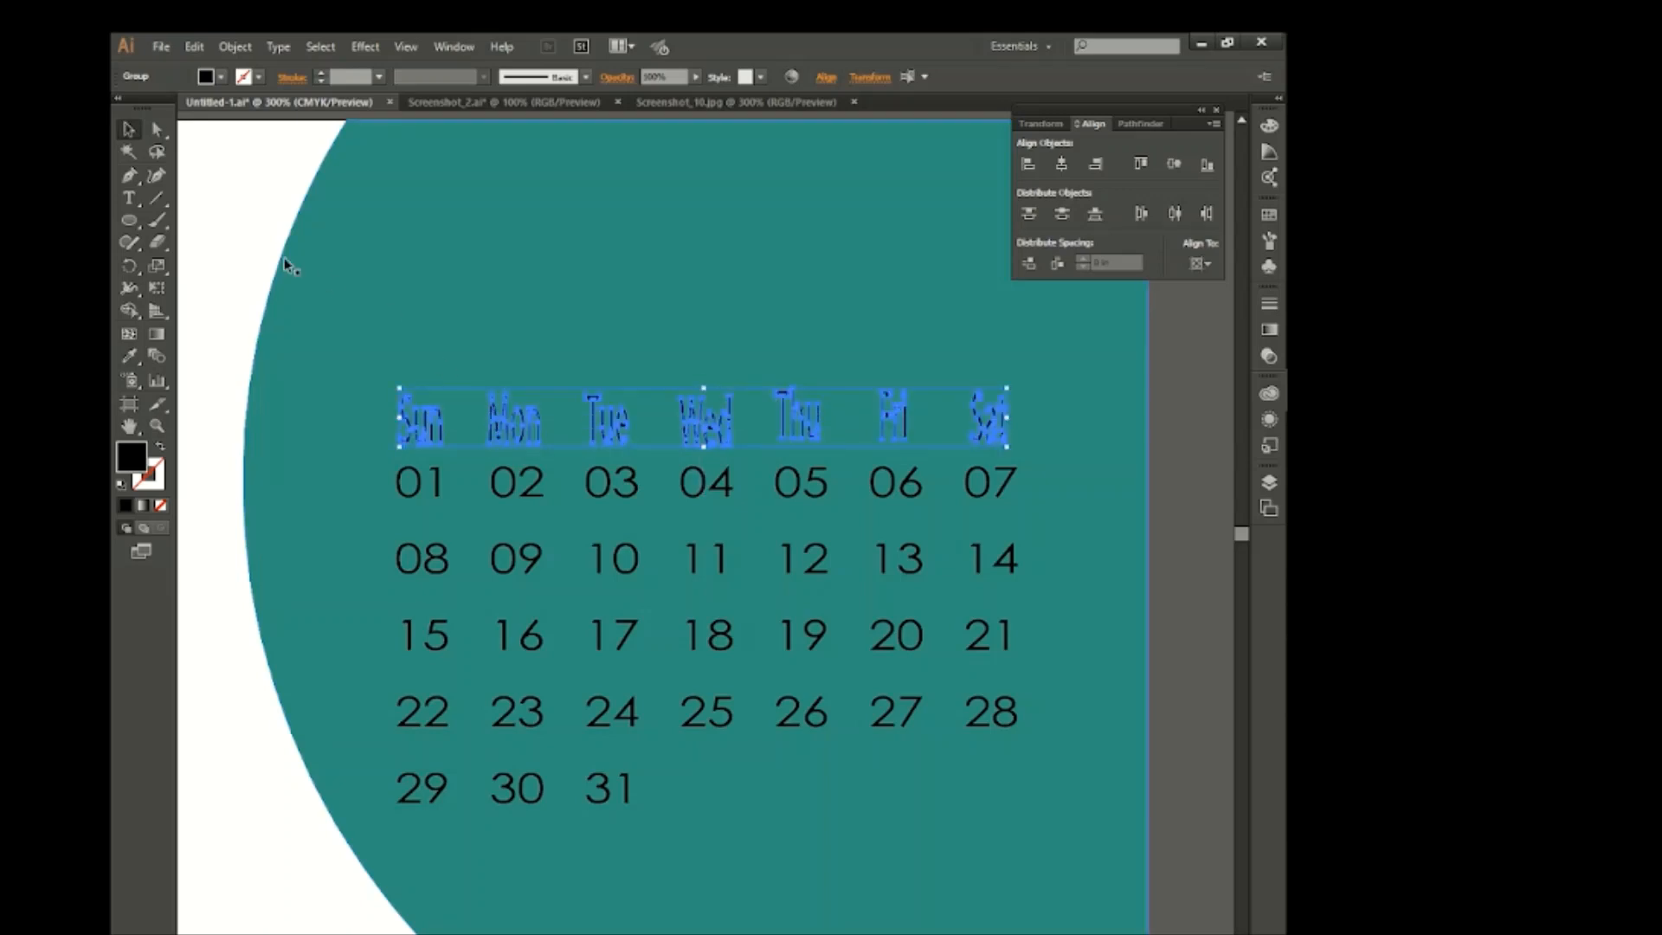
{"action": "left_click", "coordinate": [236, 255]}
Ungroup the dates and colour the Fri and Sat labels with the dates beneath them red.
{"action": "scroll", "coordinate": [677, 613], "scroll_direction": "down", "scroll_amount": 1}
{"action": "scroll", "coordinate": [677, 613], "scroll_direction": "left", "scroll_amount": 4}
{"action": "scroll", "coordinate": [678, 613], "scroll_direction": "down", "scroll_amount": 1}
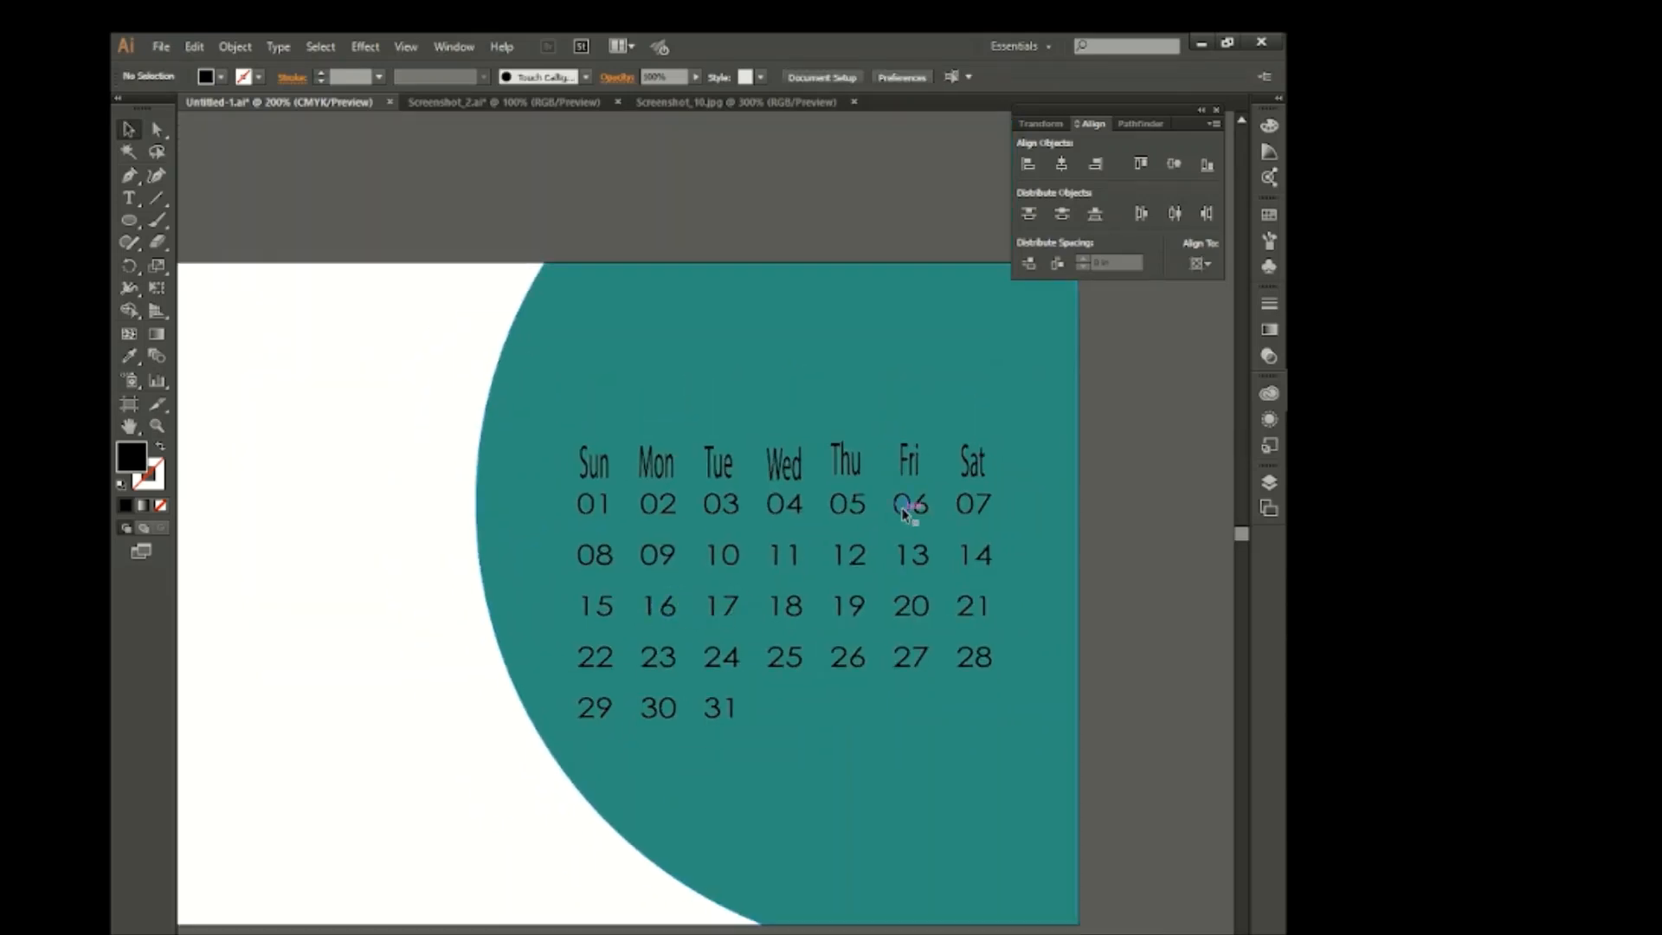
{"action": "right_click", "coordinate": [905, 508]}
{"action": "left_click", "coordinate": [931, 613]}
{"action": "left_click_drag", "start_coordinate": [1149, 673], "coordinate": [901, 417]}
{"action": "left_click", "coordinate": [208, 76]}
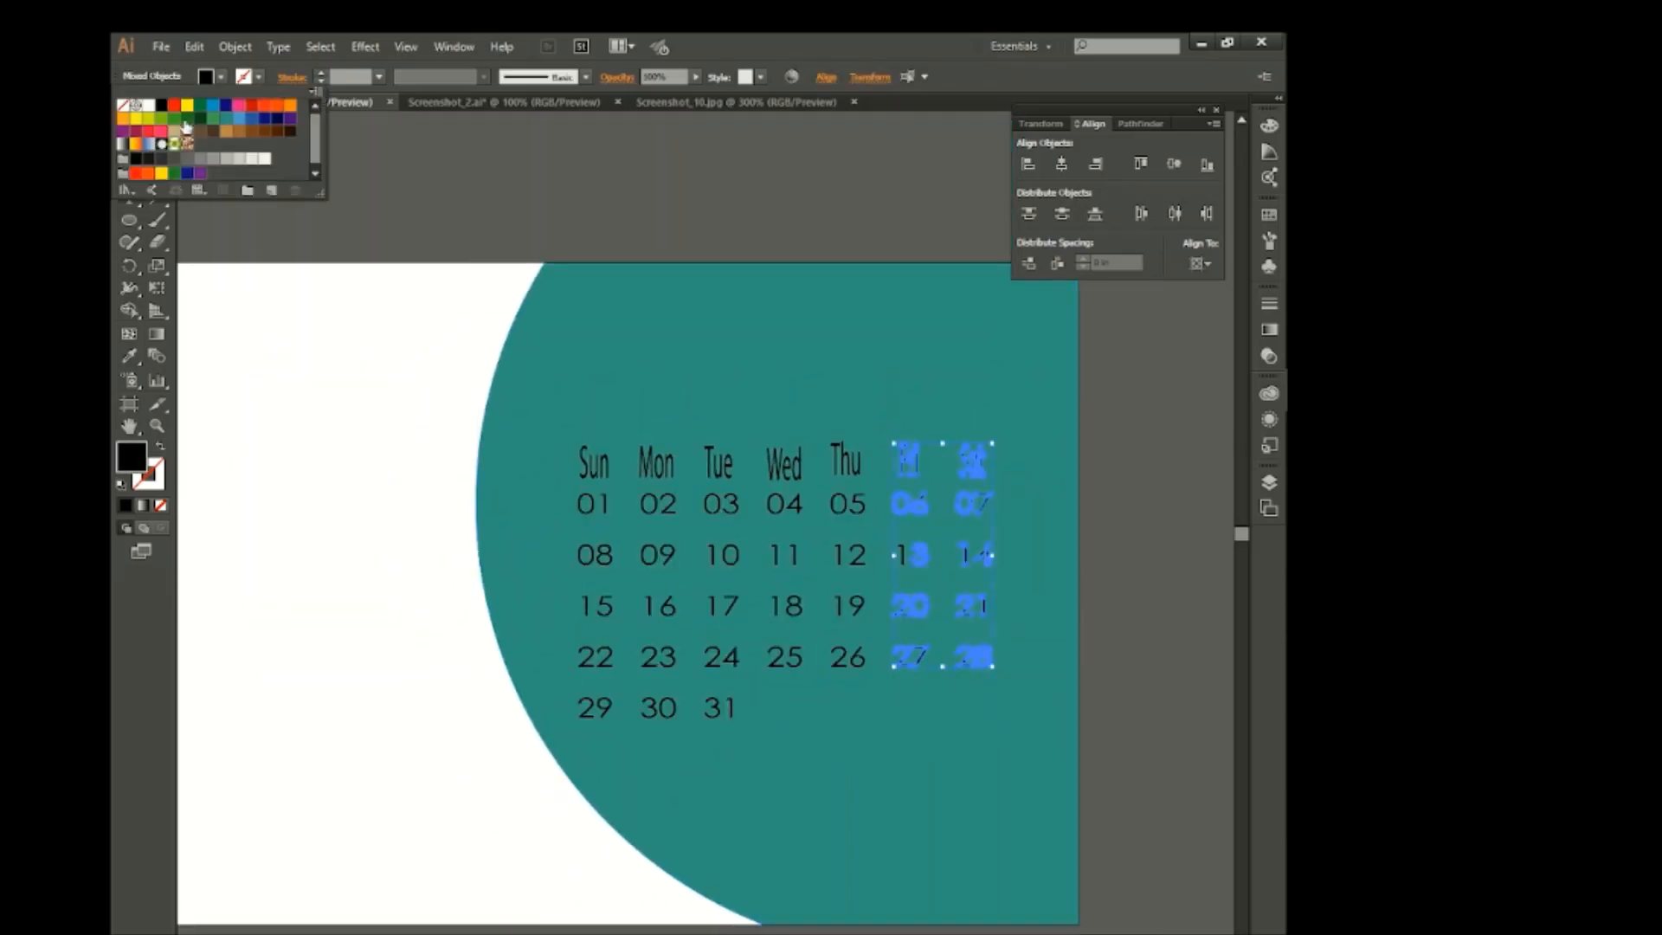
{"action": "left_click", "coordinate": [174, 105]}
{"action": "left_click", "coordinate": [232, 403]}
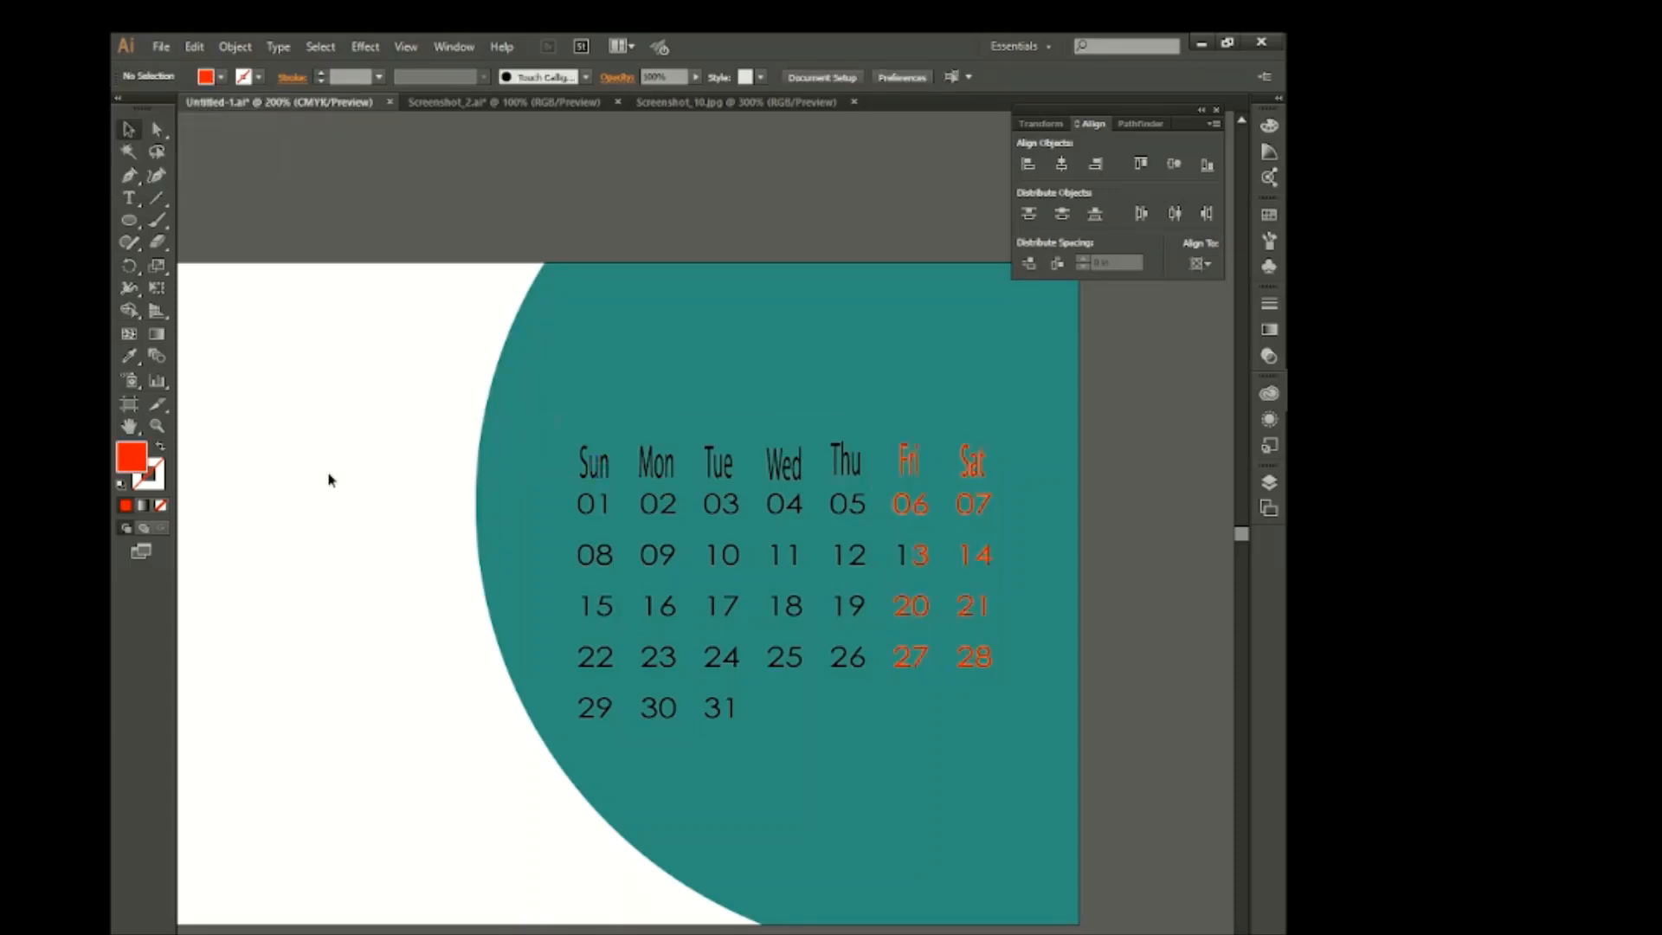
Fill the Sun to Thu weekday labels with white.
{"action": "left_click", "coordinate": [656, 463]}
{"action": "left_click", "coordinate": [216, 78]}
{"action": "left_click", "coordinate": [152, 108]}
{"action": "left_click", "coordinate": [289, 387]}
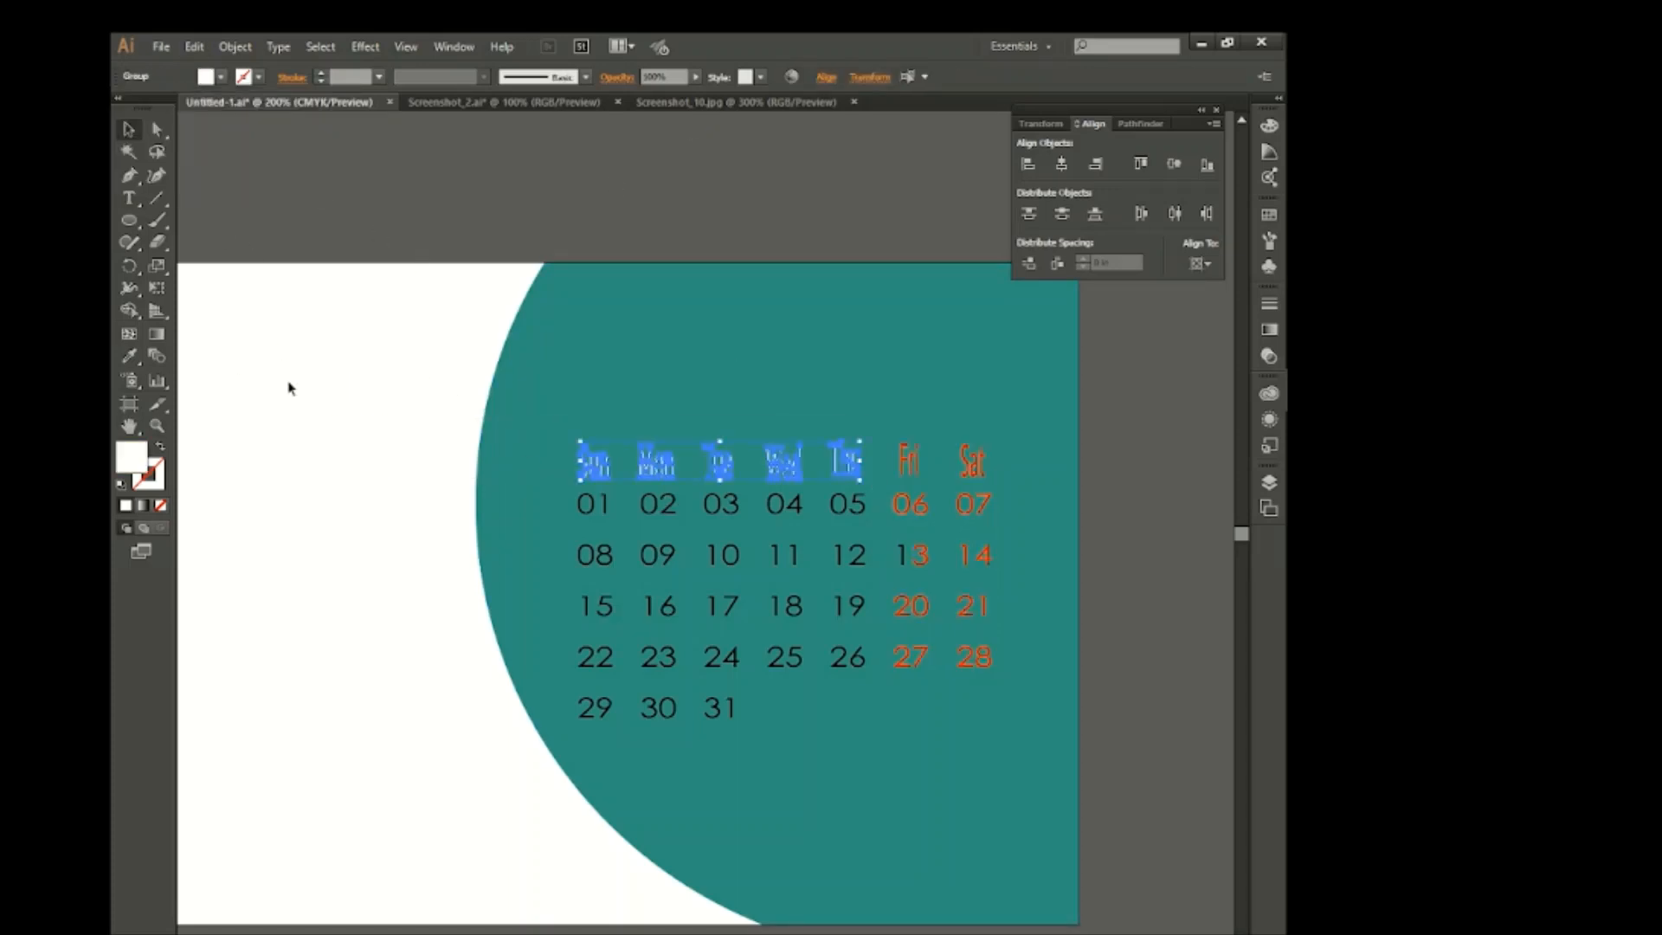
{"action": "left_click", "coordinate": [289, 388]}
{"action": "left_click", "coordinate": [129, 197]}
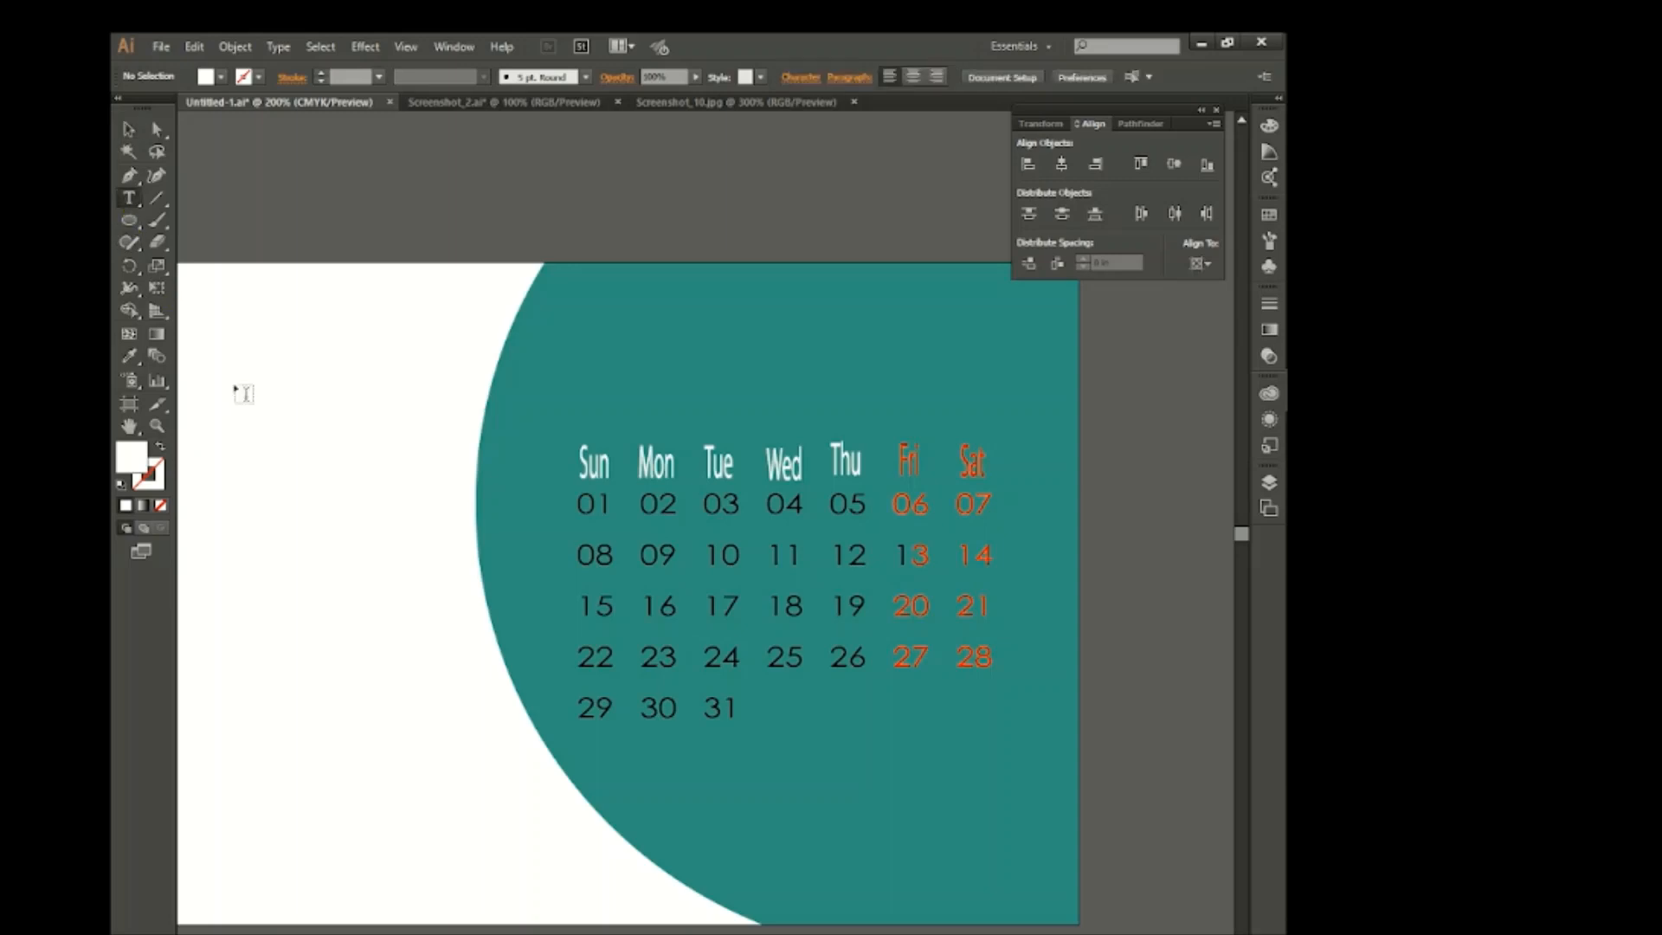
{"action": "left_click", "coordinate": [588, 368]}
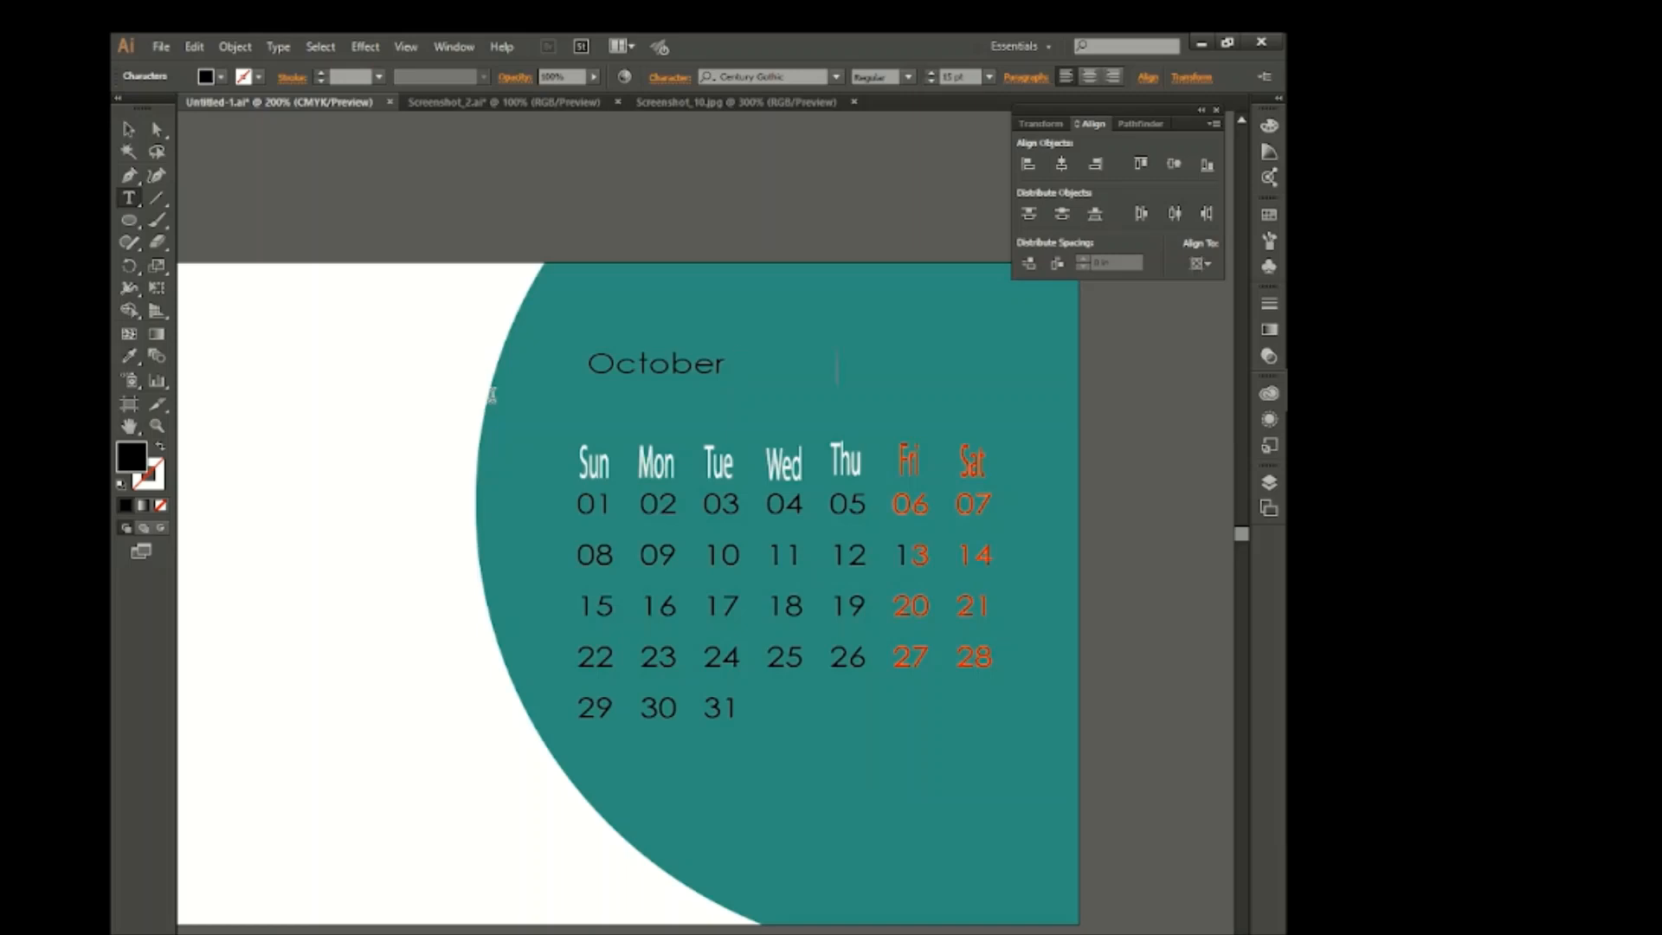
{"action": "left_click", "coordinate": [129, 129]}
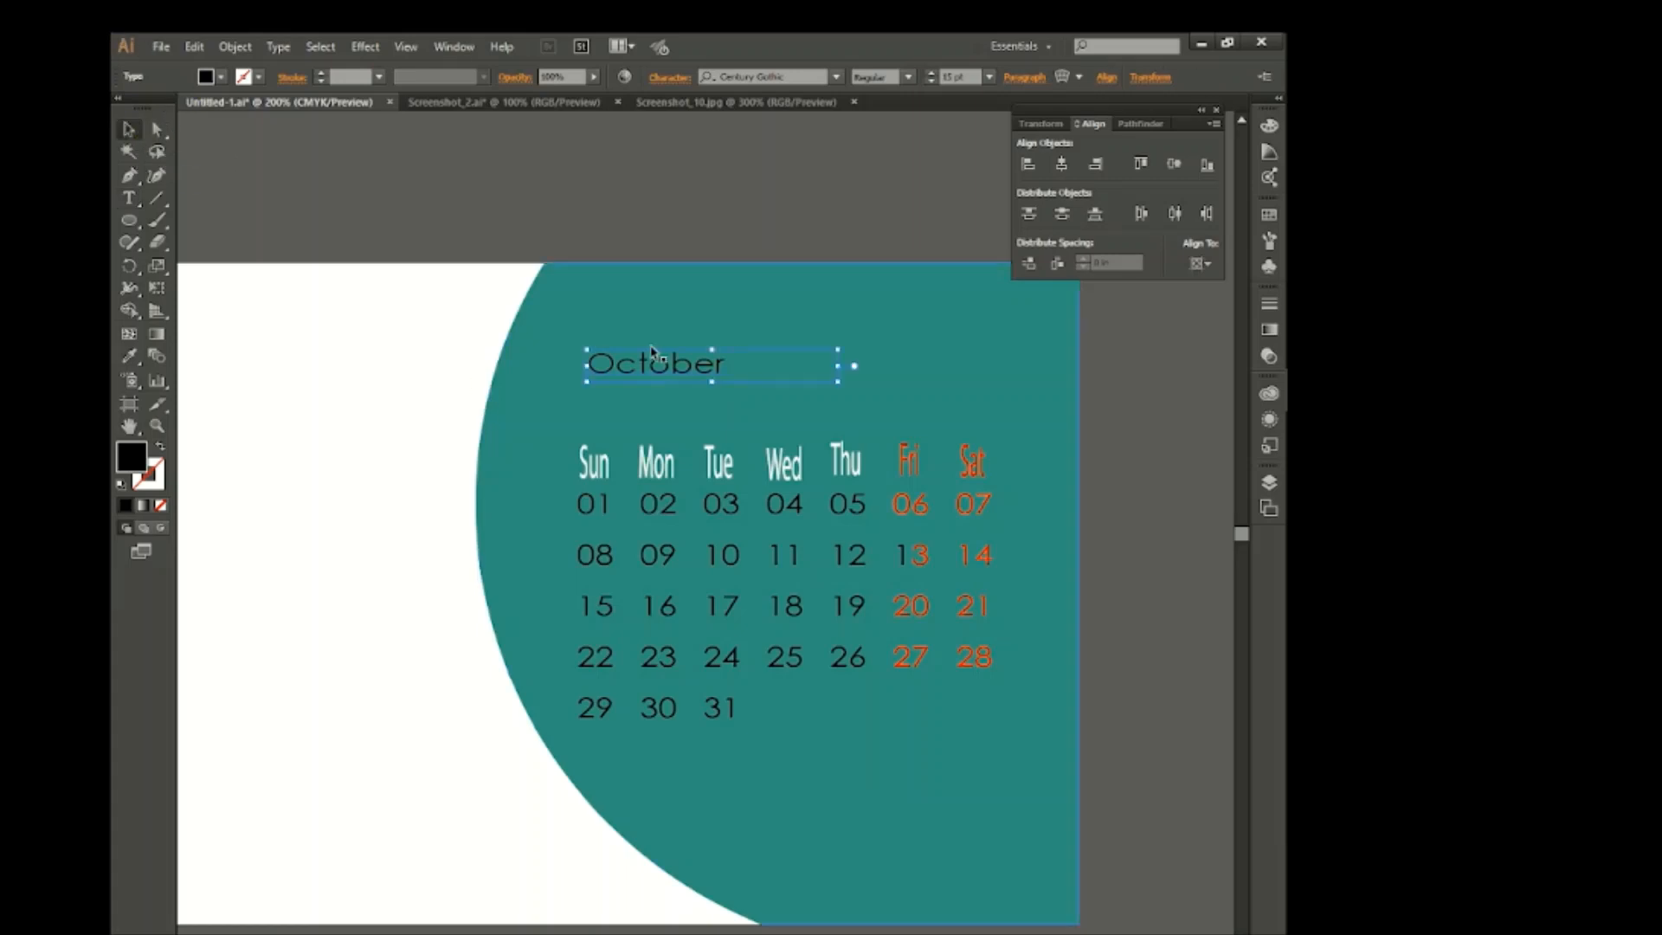
{"action": "key", "text": "ctrl+z"}
{"action": "key", "text": "ctrl+z"}
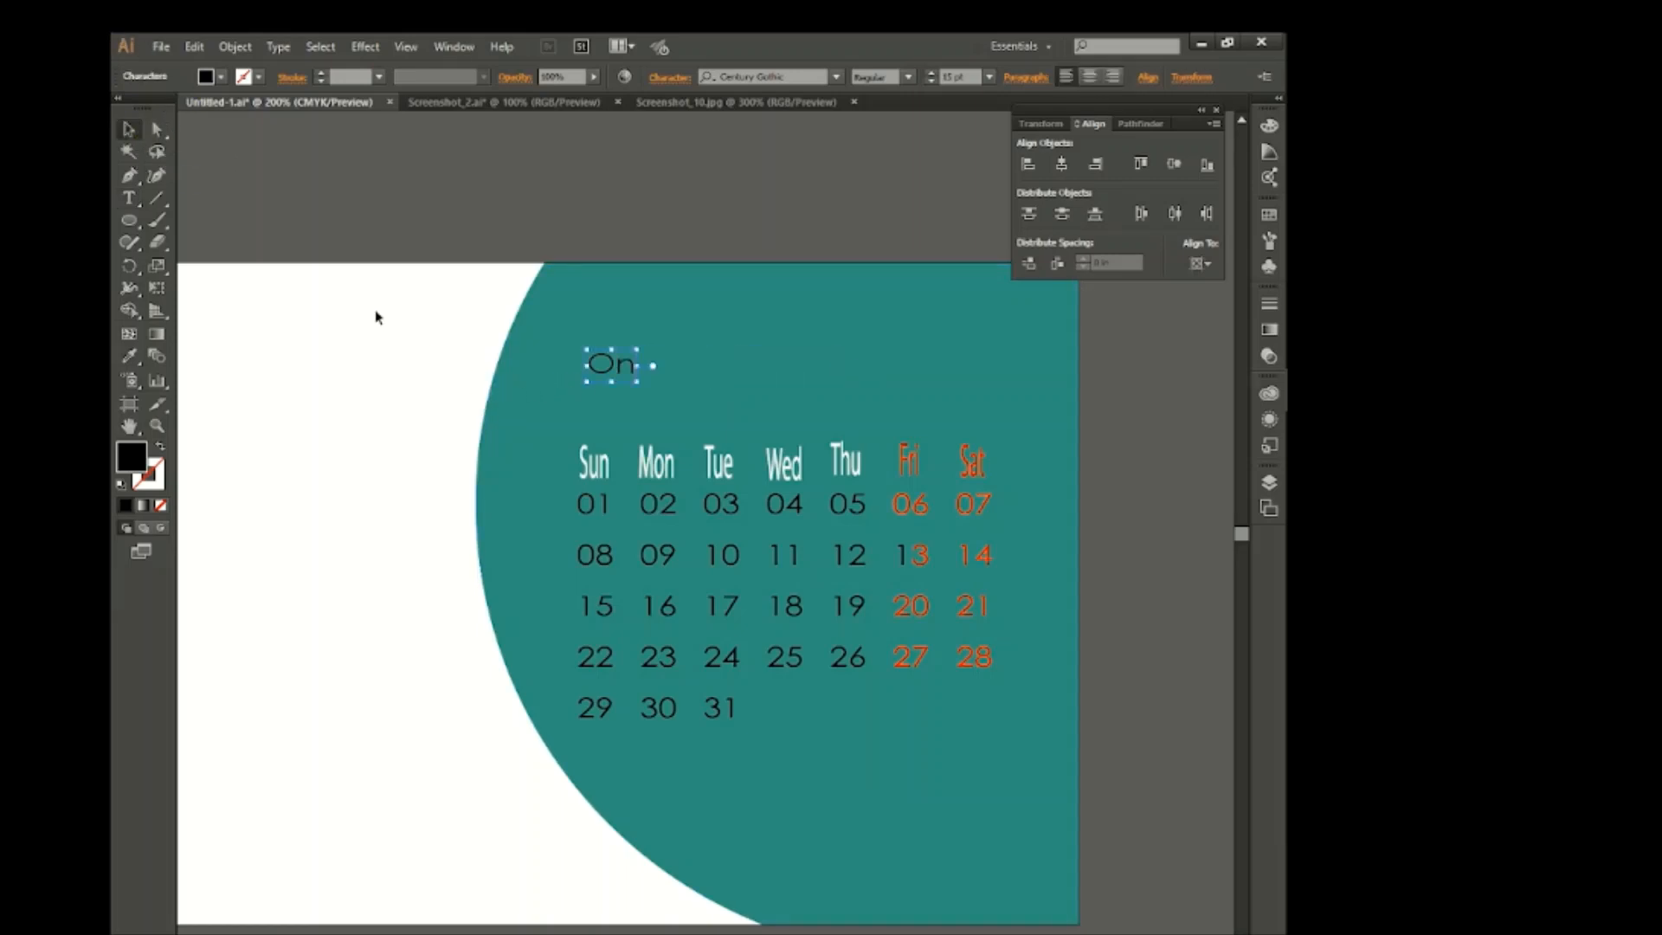
{"action": "key", "text": "Delete"}
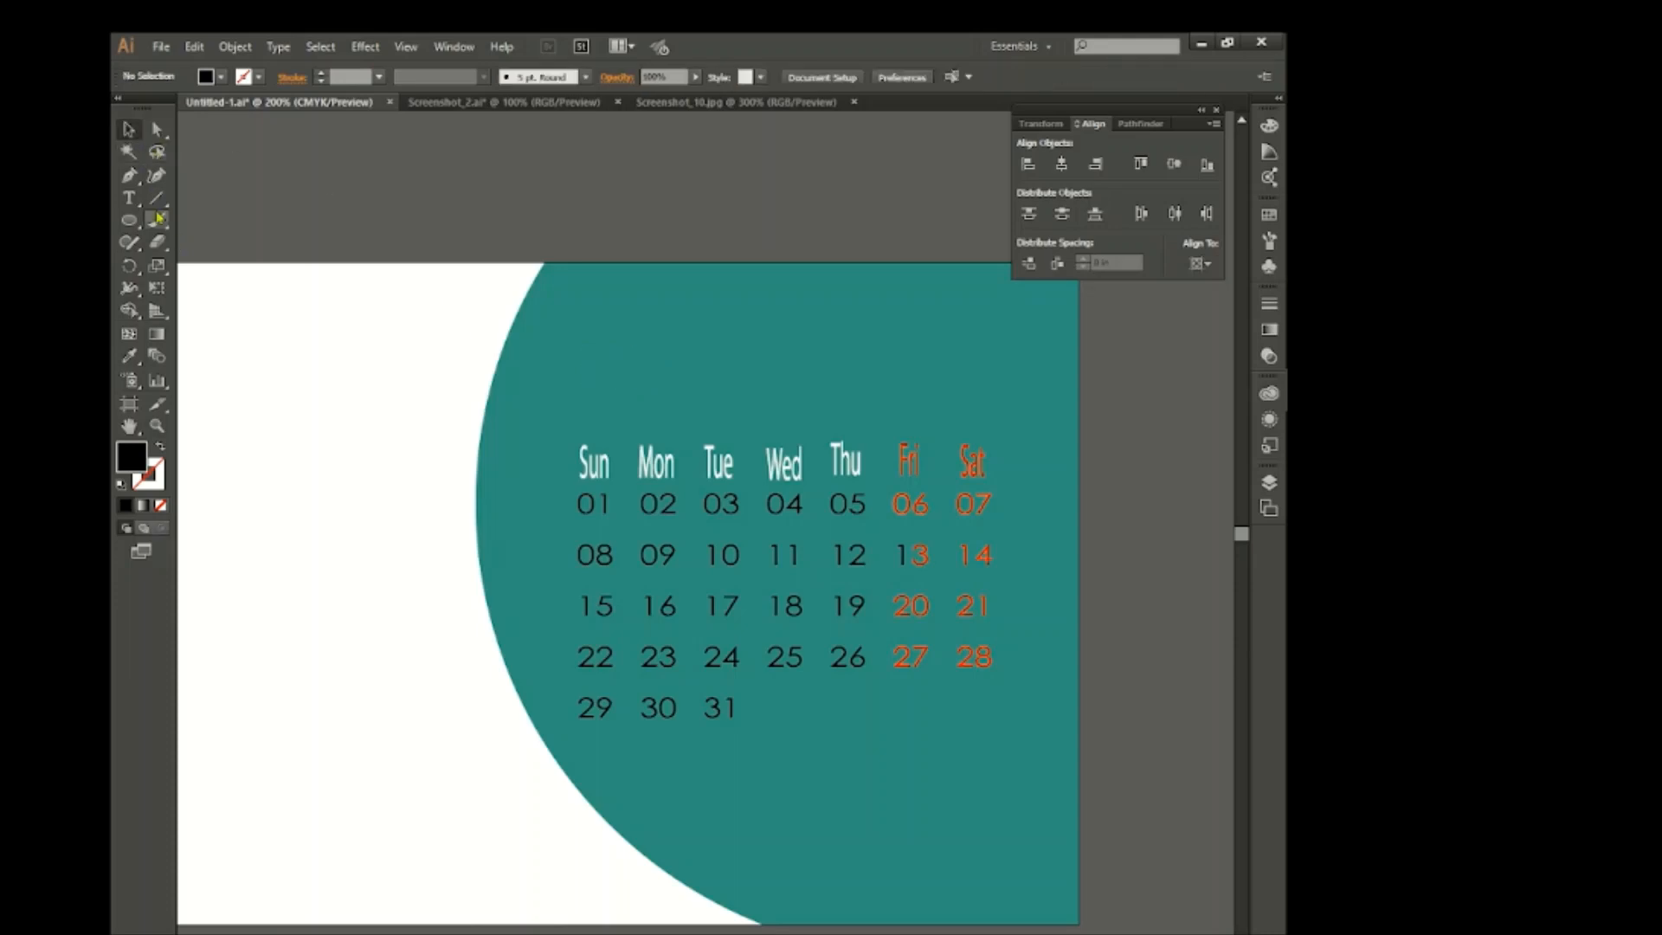
Add the month name October above the weekday labels and a separate year text, 2023, on the white area.
{"action": "left_click", "coordinate": [129, 197]}
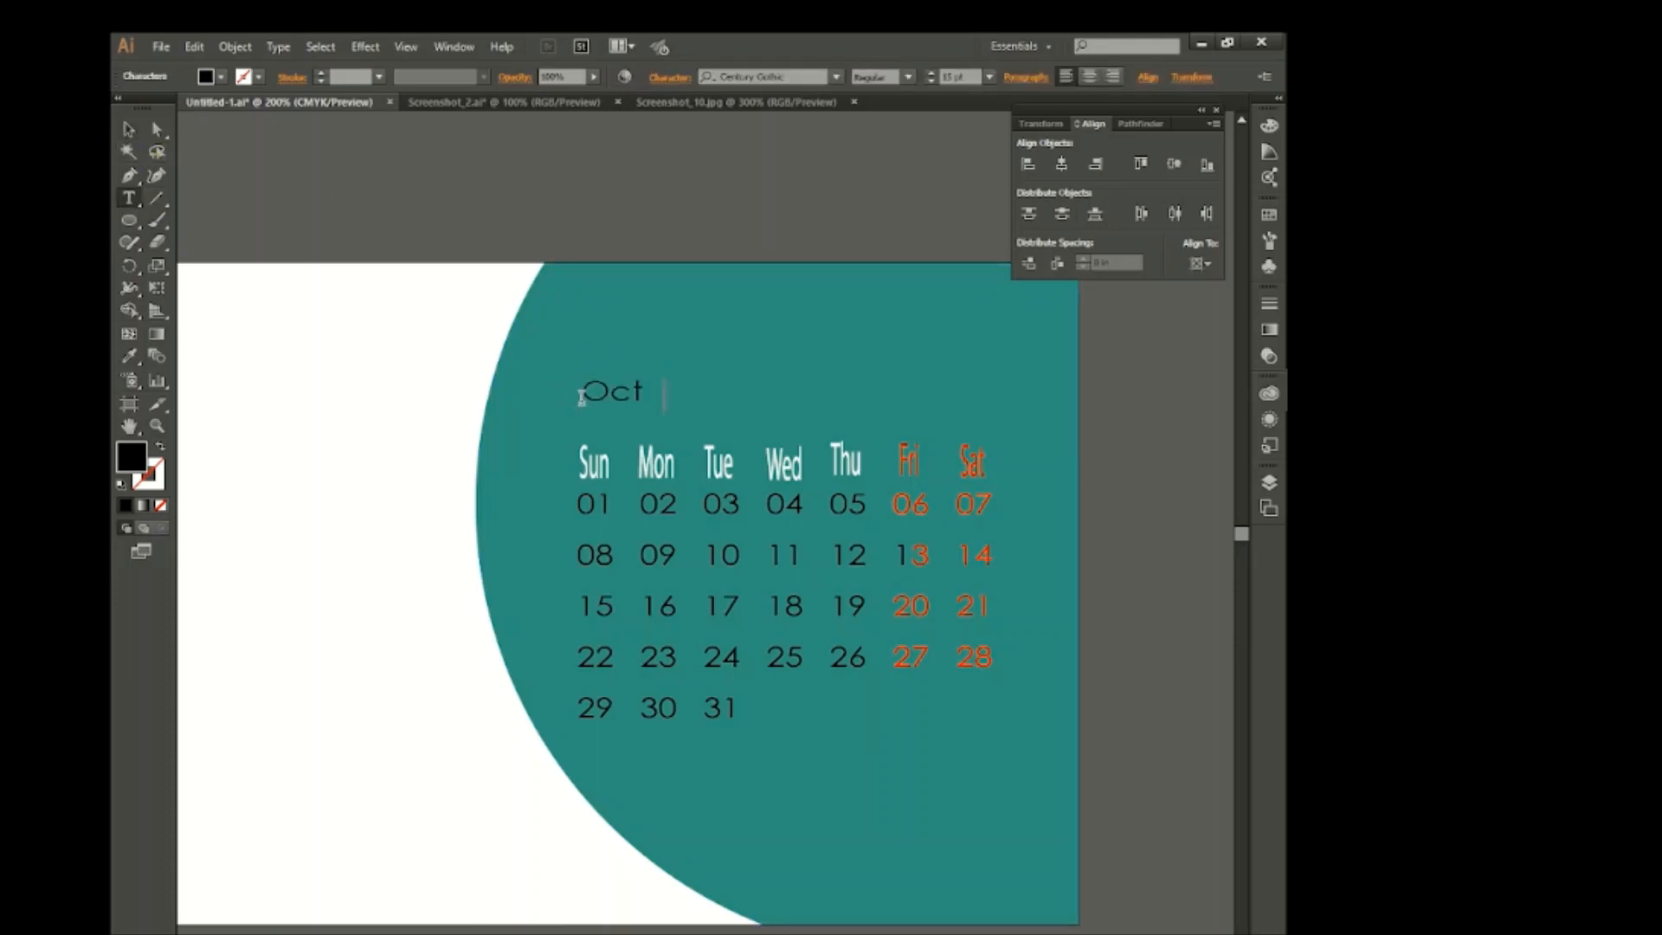
{"action": "key", "text": "Escape"}
{"action": "left_click", "coordinate": [308, 403]}
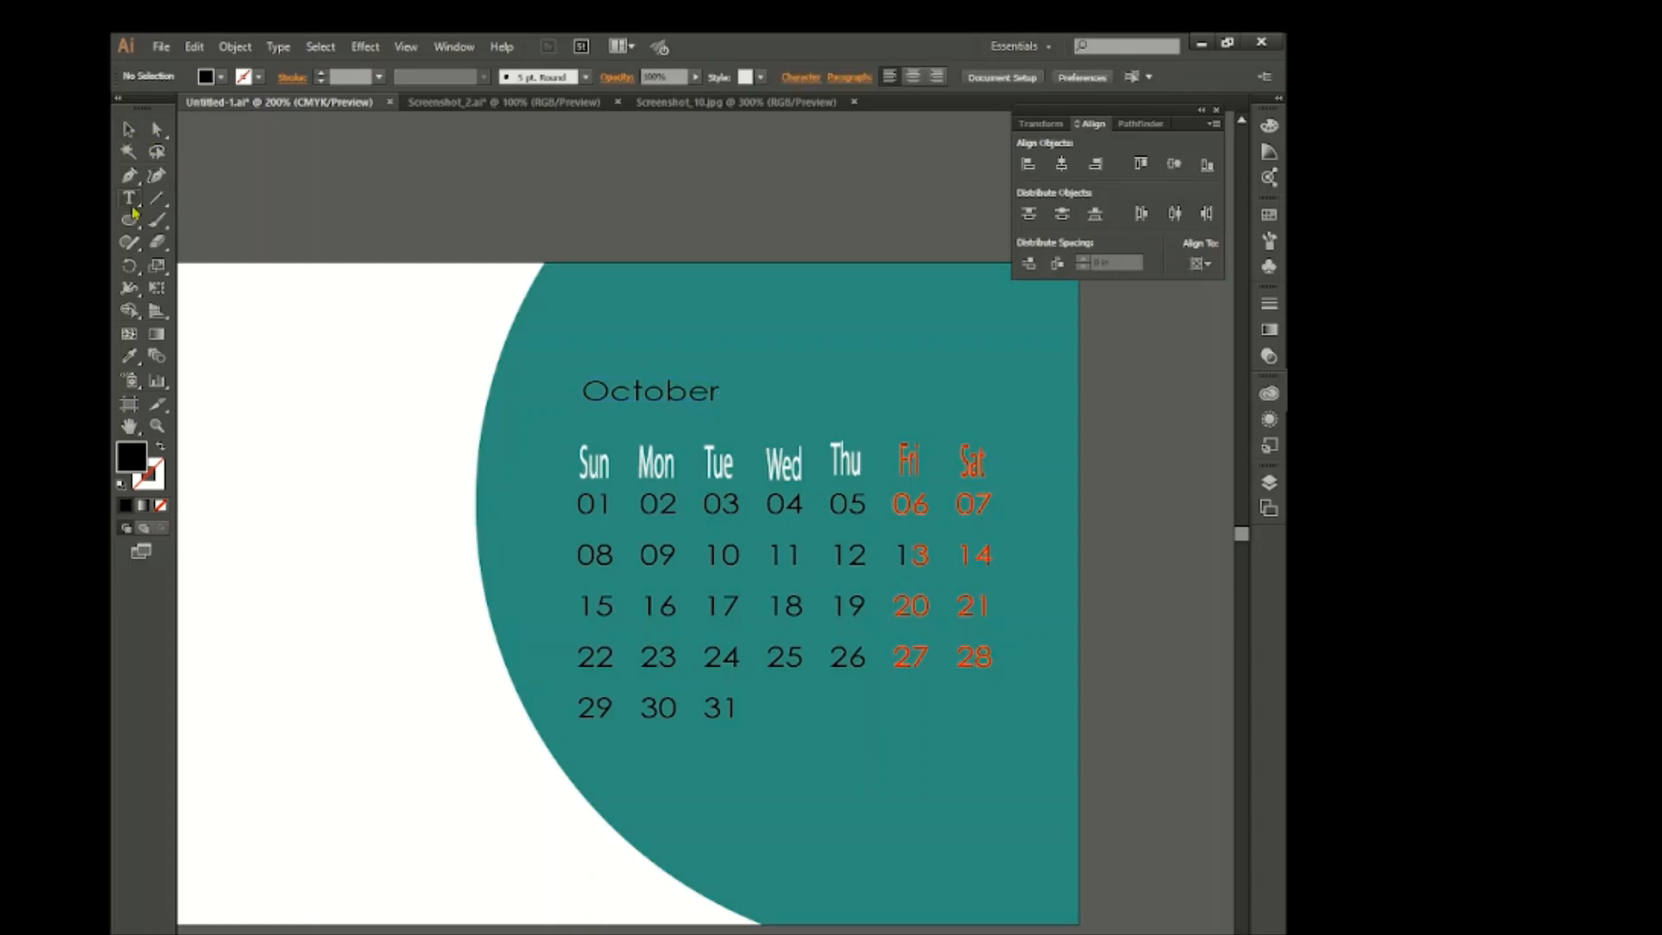
{"action": "type", "text": "2023"}
{"action": "key", "text": "Escape"}
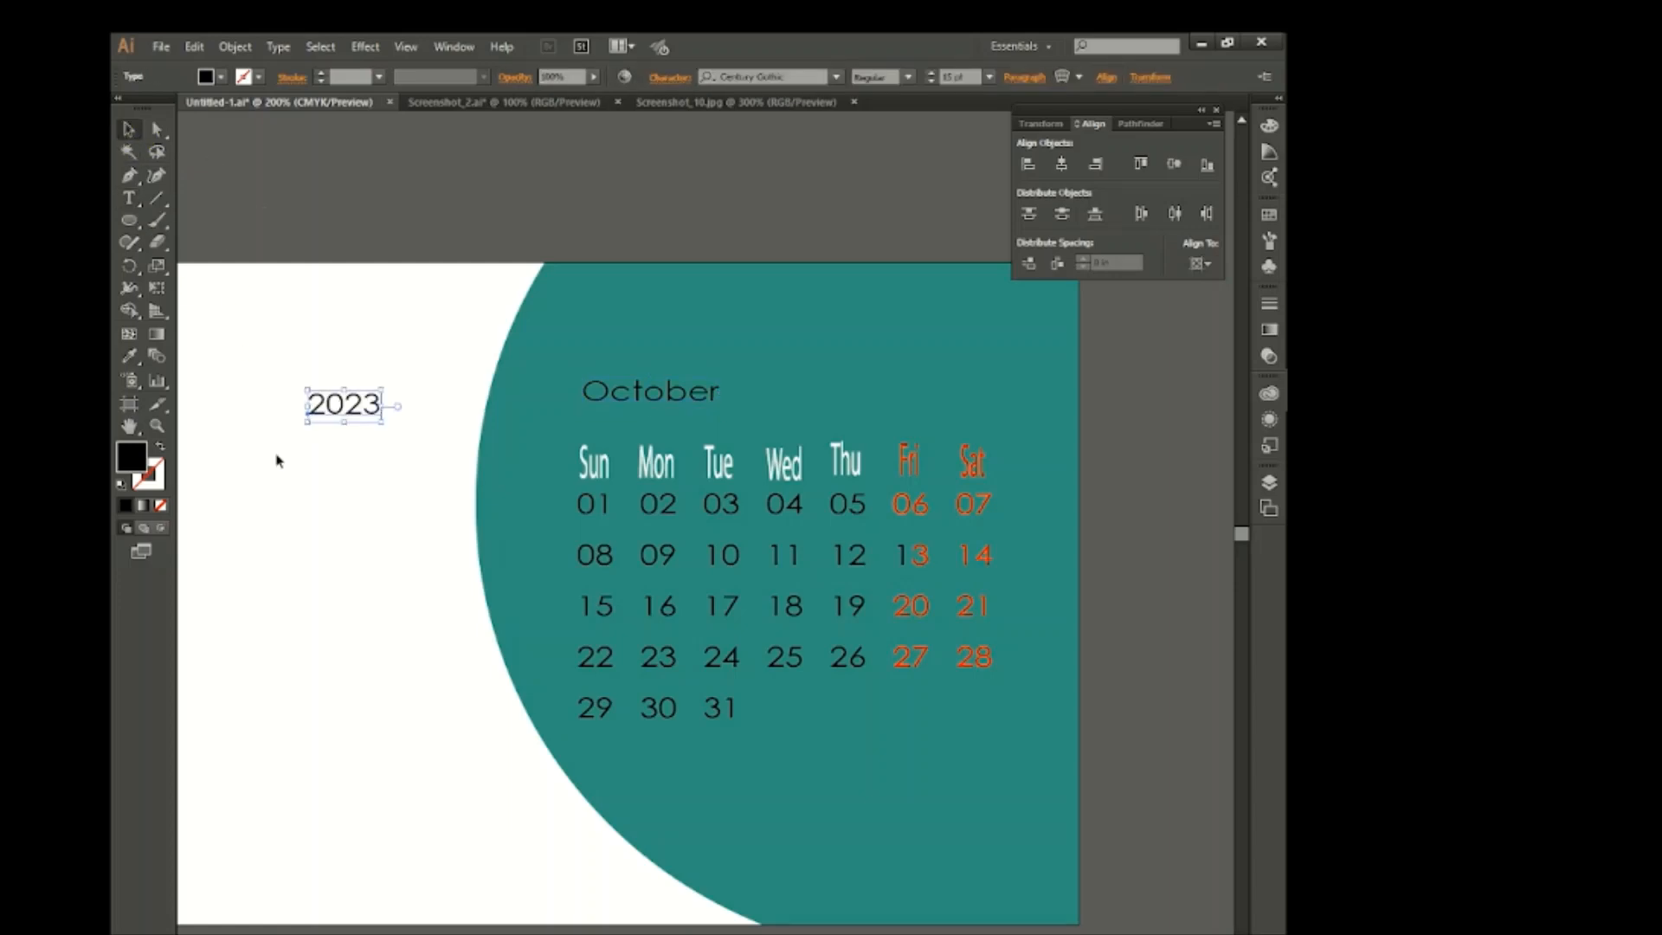
Move the year 2023 above the Fri and Sat columns, enlarge it slightly, and stretch the October title taller.
{"action": "left_click_drag", "start_coordinate": [352, 424], "coordinate": [945, 420]}
{"action": "left_click", "coordinate": [721, 407]}
{"action": "left_click_drag", "start_coordinate": [907, 397], "coordinate": [883, 398]}
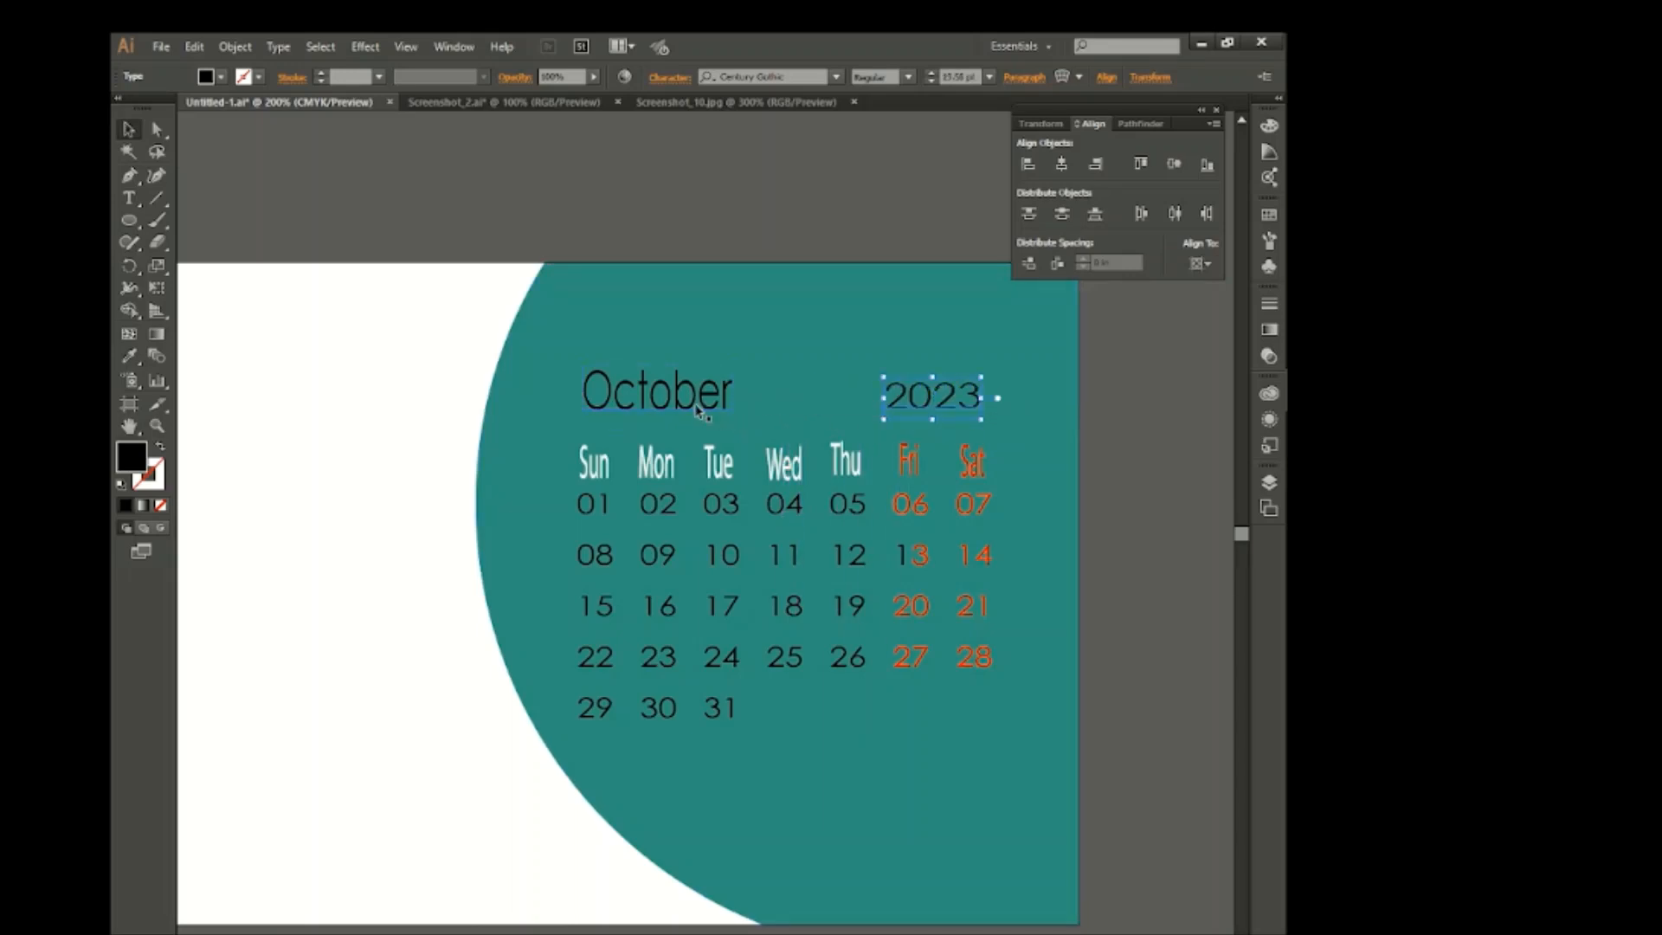
Select the October title together with the year 2023 and fill both with white.
{"action": "left_click", "coordinate": [695, 403], "text": "shift"}
{"action": "left_click", "coordinate": [221, 78]}
{"action": "left_click", "coordinate": [142, 105]}
{"action": "left_click", "coordinate": [251, 379]}
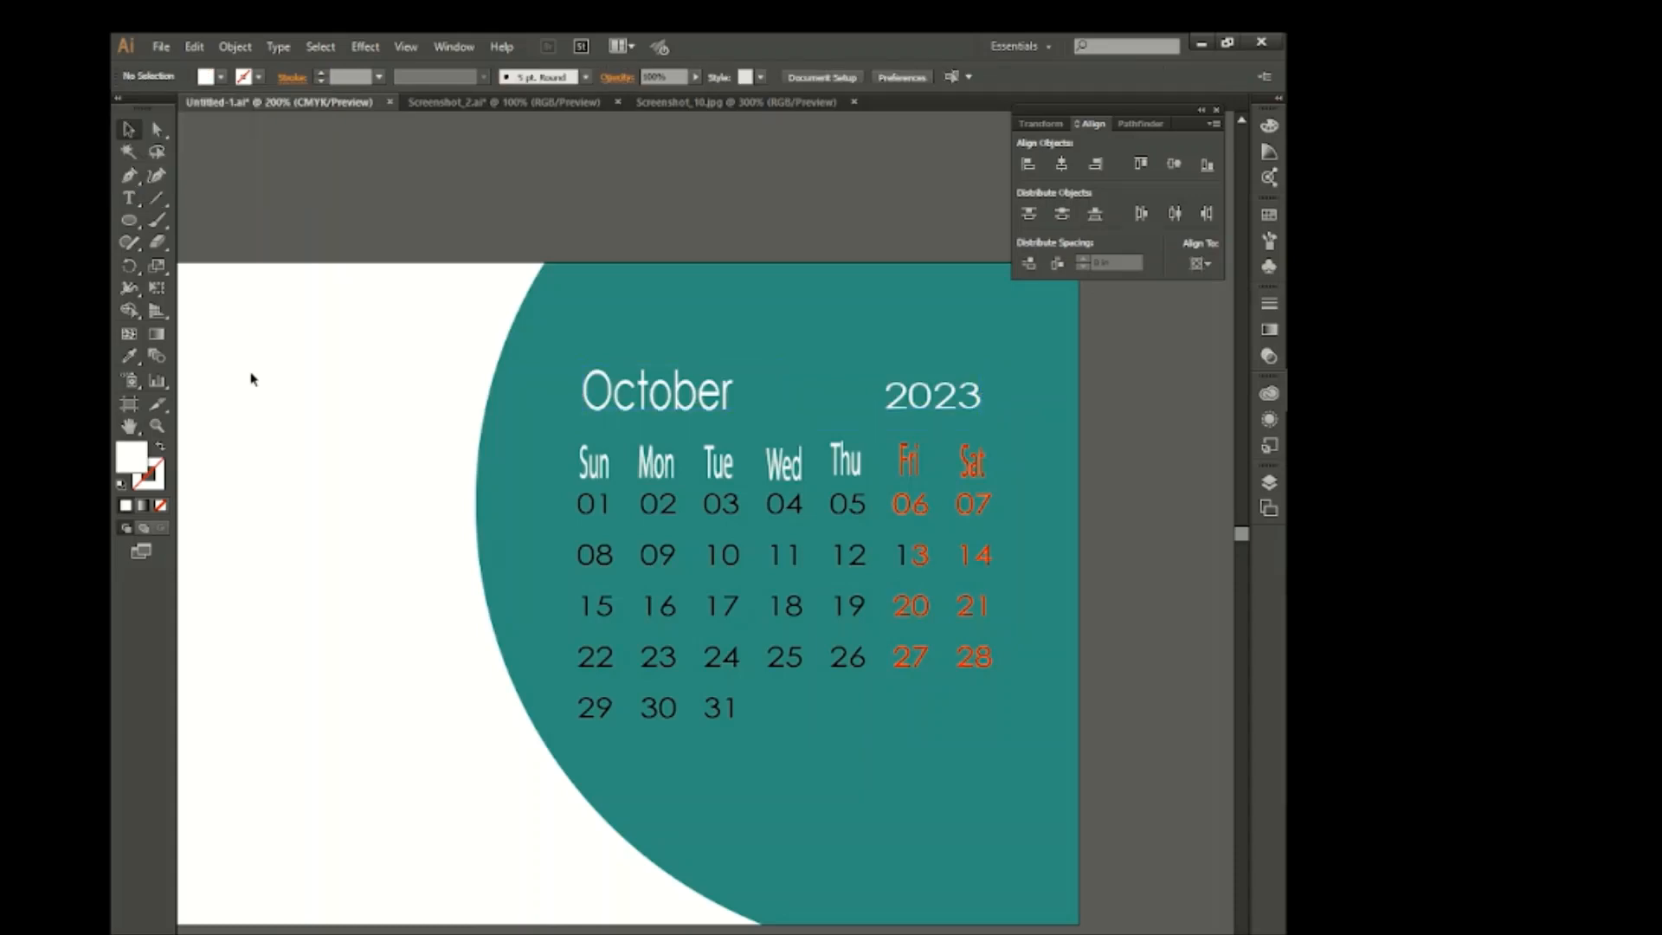
Bring the diamond-shaped logo from Screenshot_2.ai into the calendar document.
{"action": "left_click", "coordinate": [507, 105]}
{"action": "left_click_drag", "start_coordinate": [513, 347], "coordinate": [846, 550]}
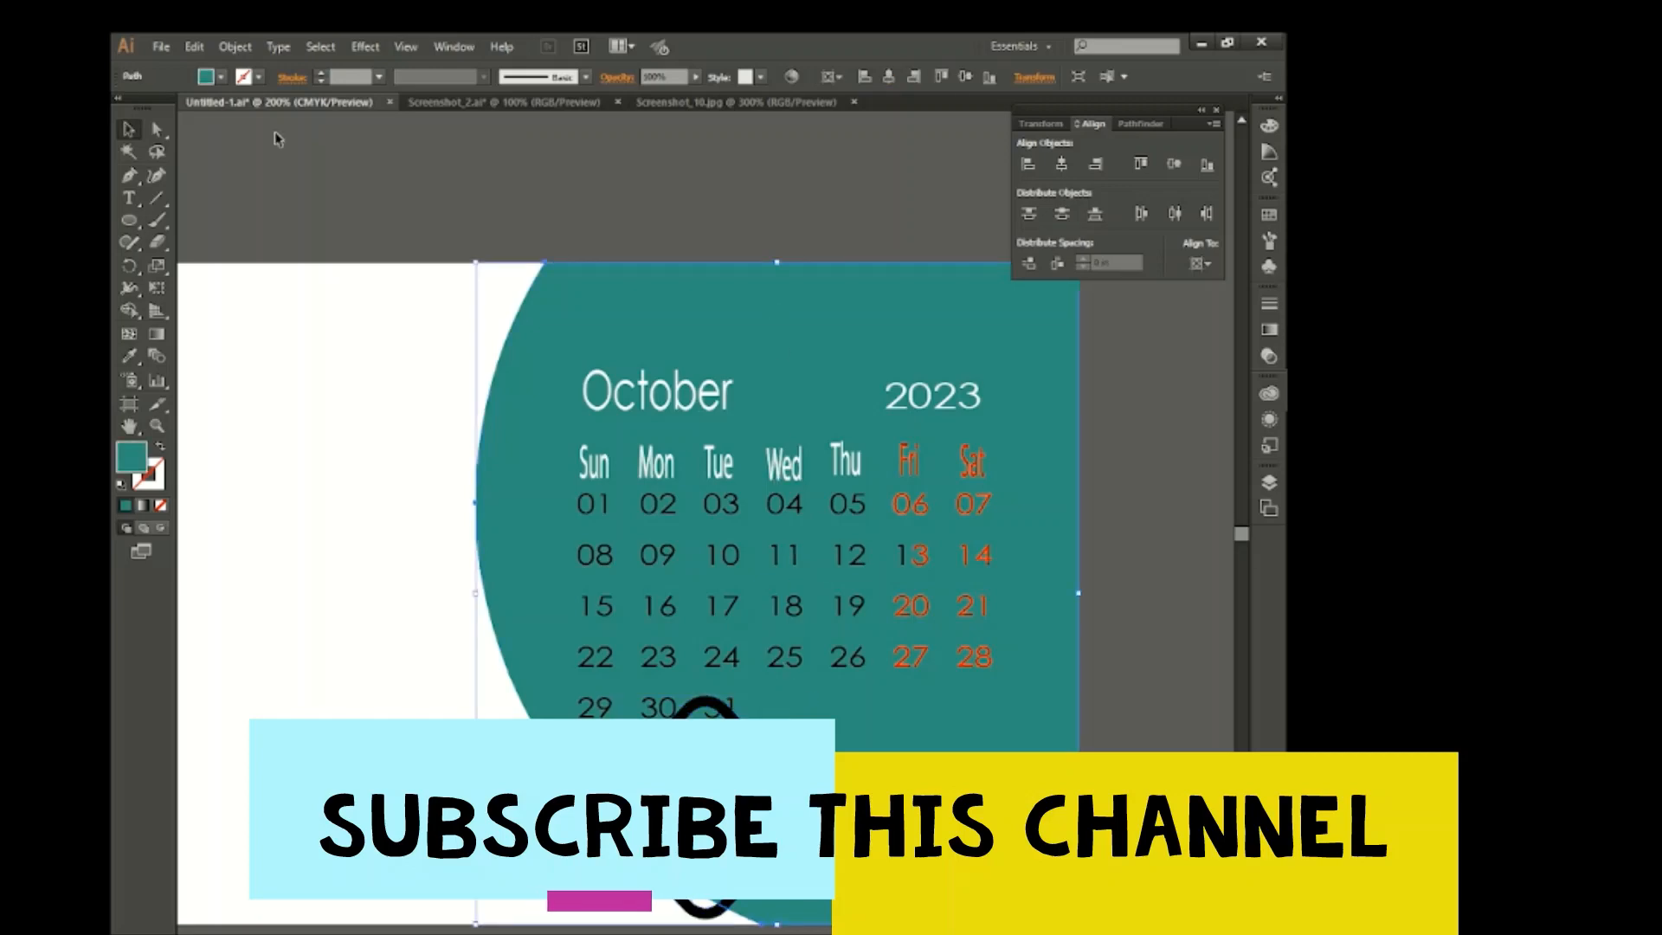
Try a black fill on the teal circular background.
{"action": "left_click", "coordinate": [205, 78]}
{"action": "left_click", "coordinate": [167, 95]}
{"action": "left_click", "coordinate": [278, 386]}
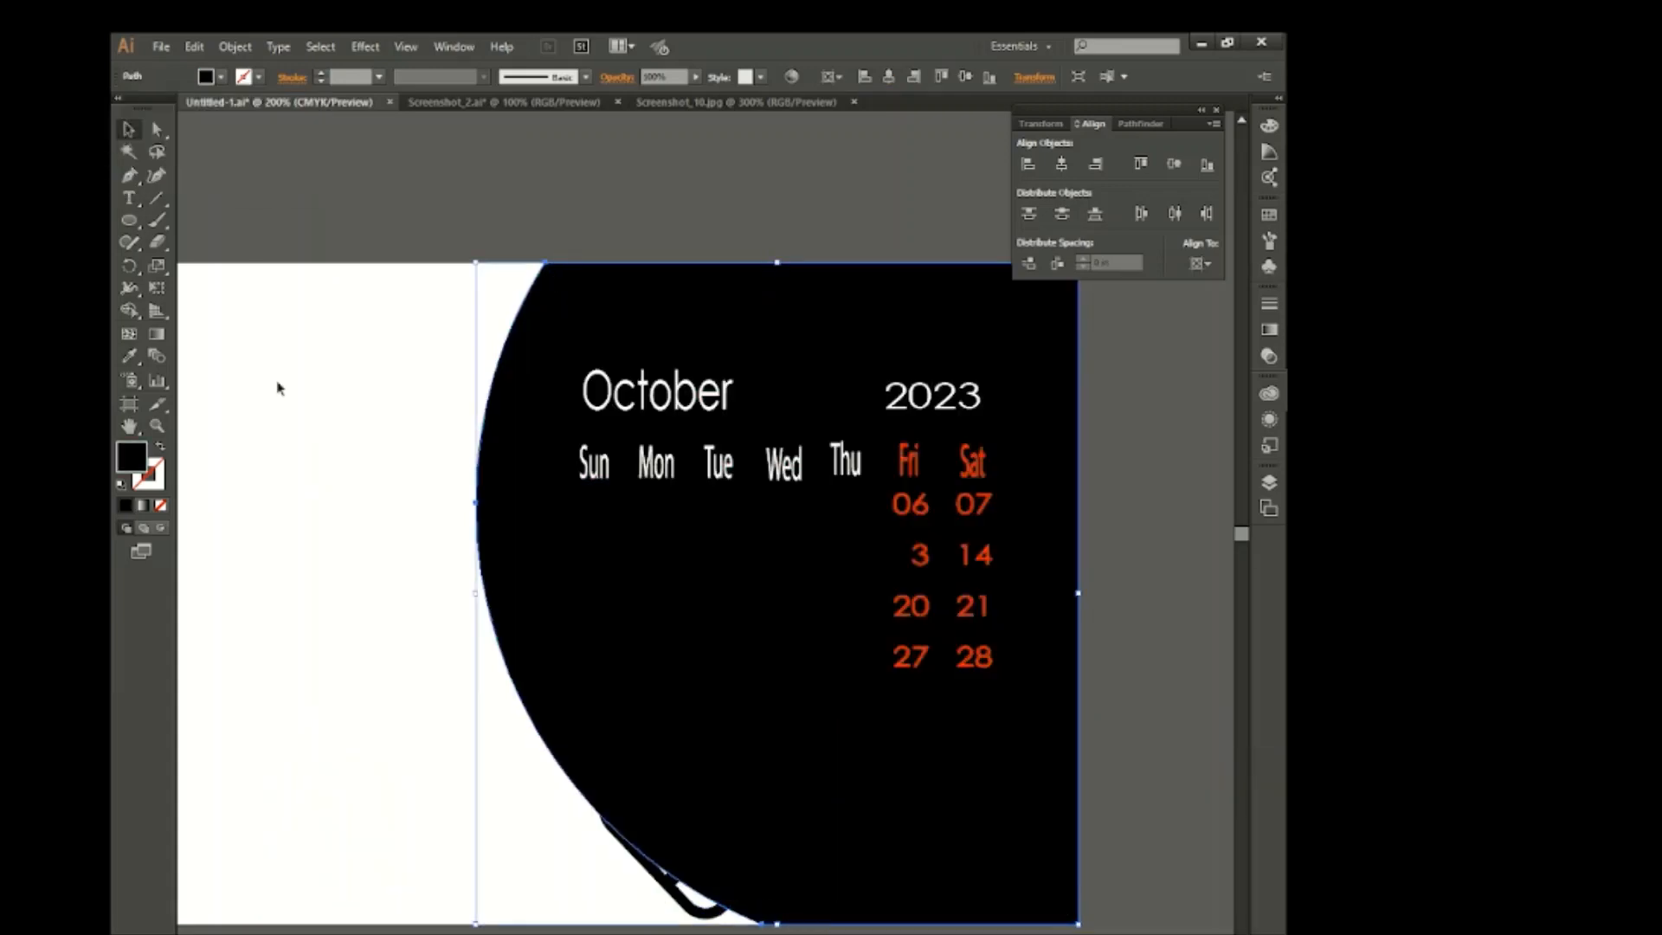
{"action": "key", "text": "ctrl+z"}
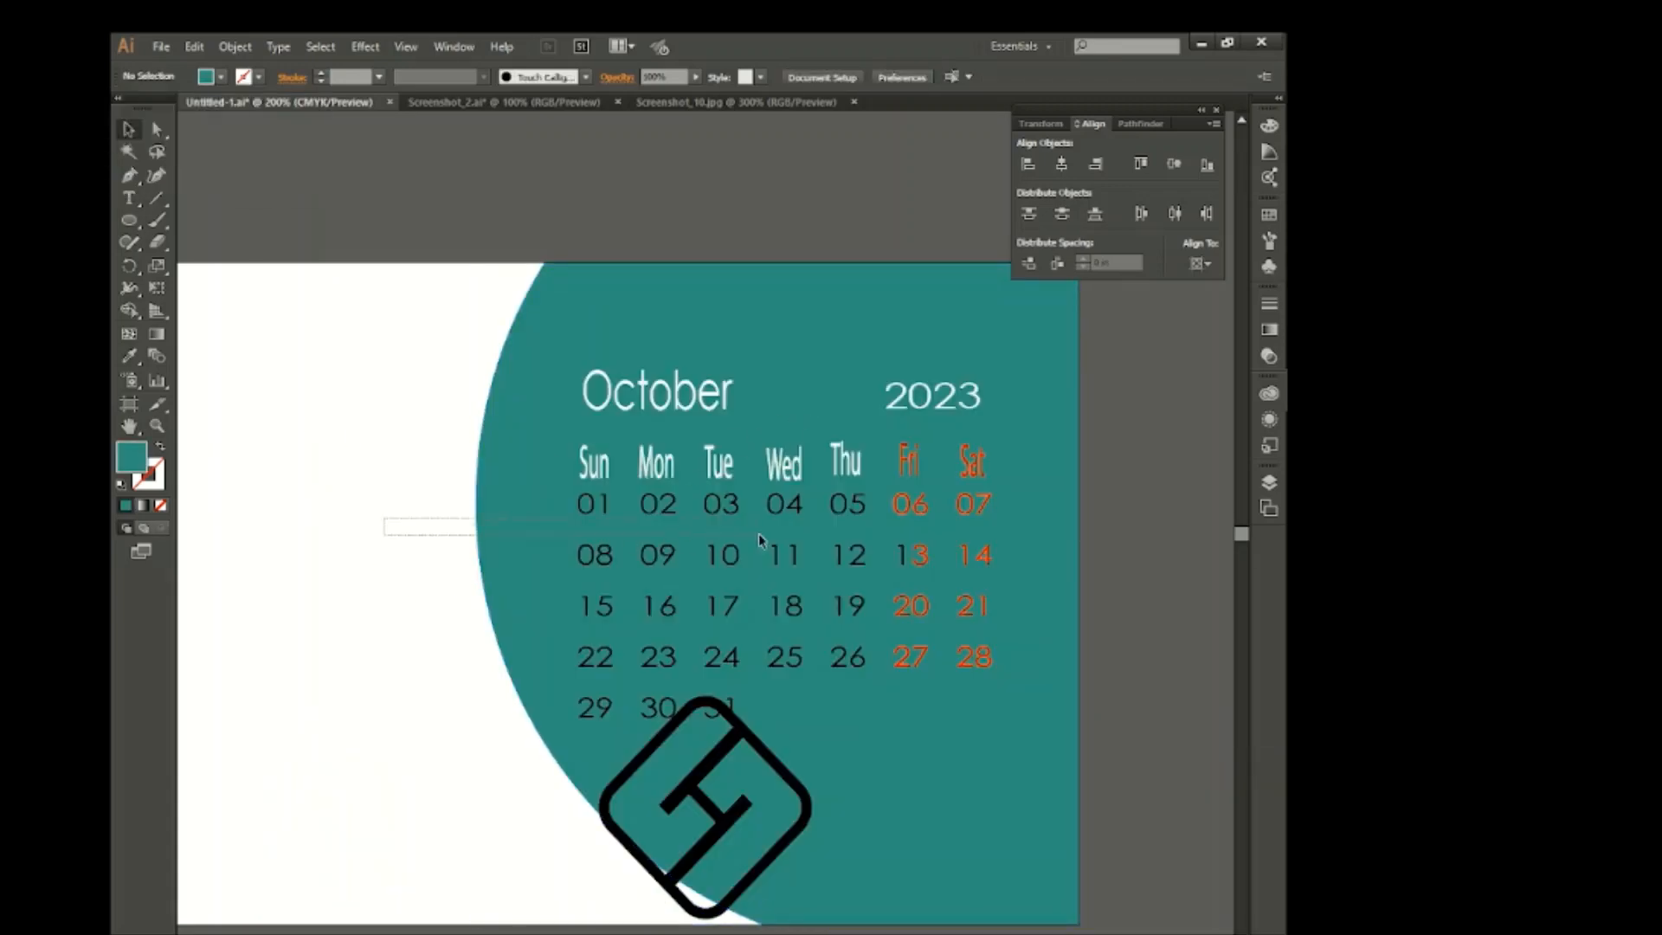
Move the black logo off the teal circle onto the white area beside it.
{"action": "left_click_drag", "start_coordinate": [759, 534], "coordinate": [761, 535]}
{"action": "left_click", "coordinate": [350, 758]}
{"action": "left_click_drag", "start_coordinate": [713, 777], "coordinate": [344, 647]}
Select the black Sun to Thu dates and leave the logo out of the selection.
{"action": "left_click_drag", "start_coordinate": [434, 513], "coordinate": [629, 560]}
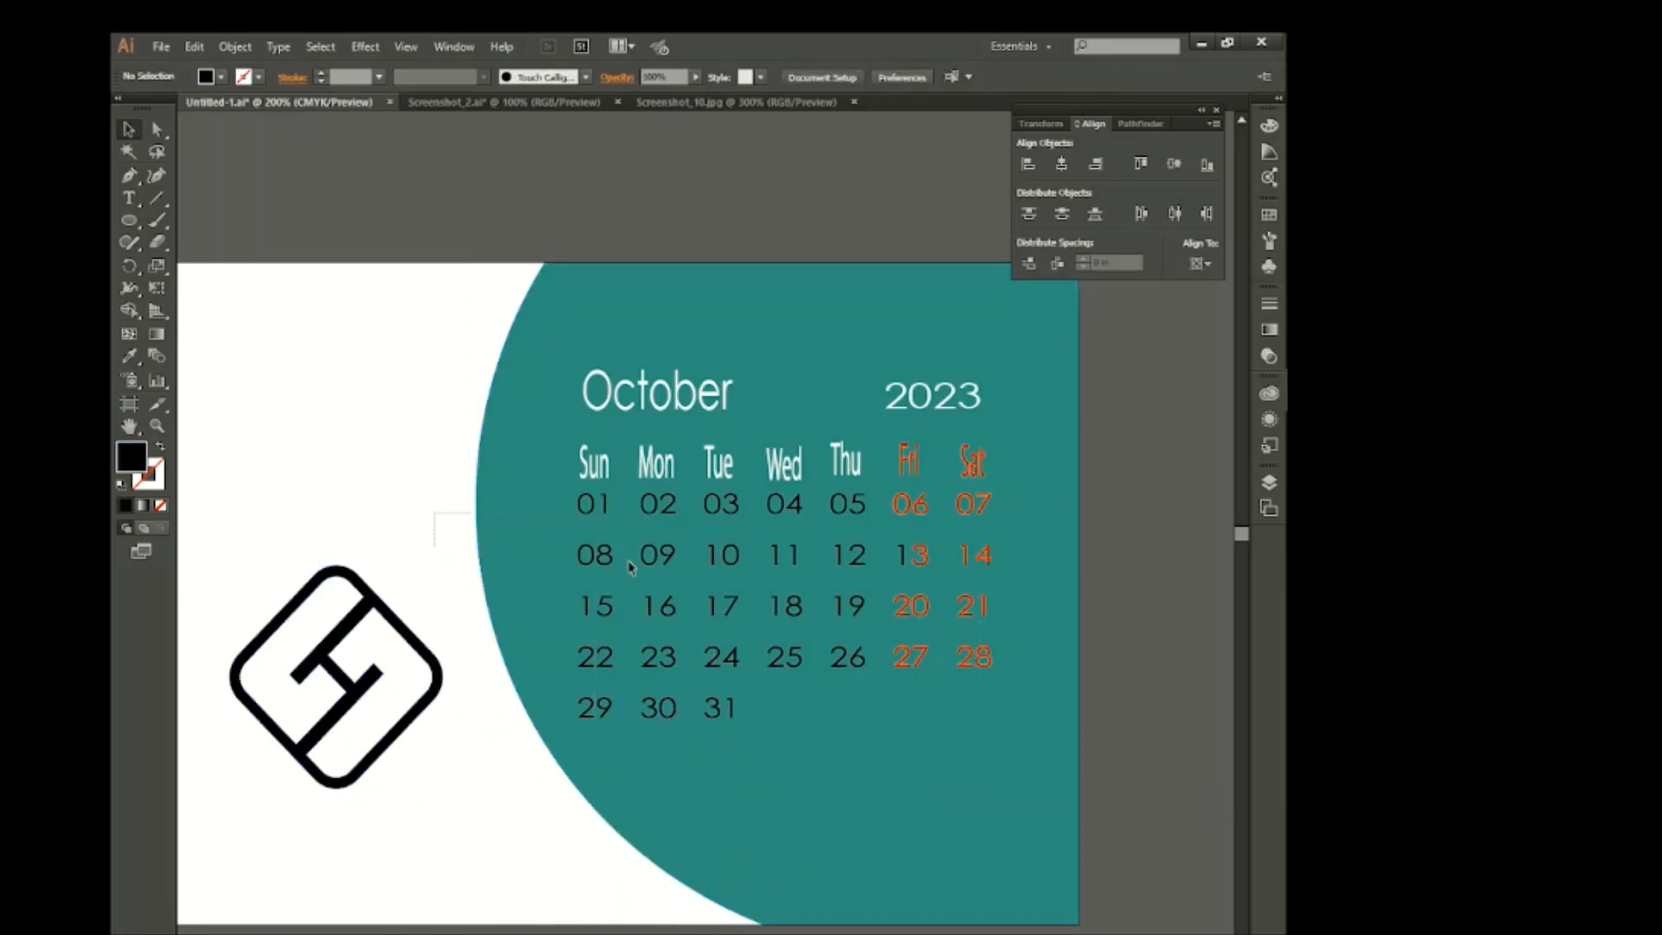
{"action": "left_click_drag", "start_coordinate": [863, 731], "coordinate": [865, 731]}
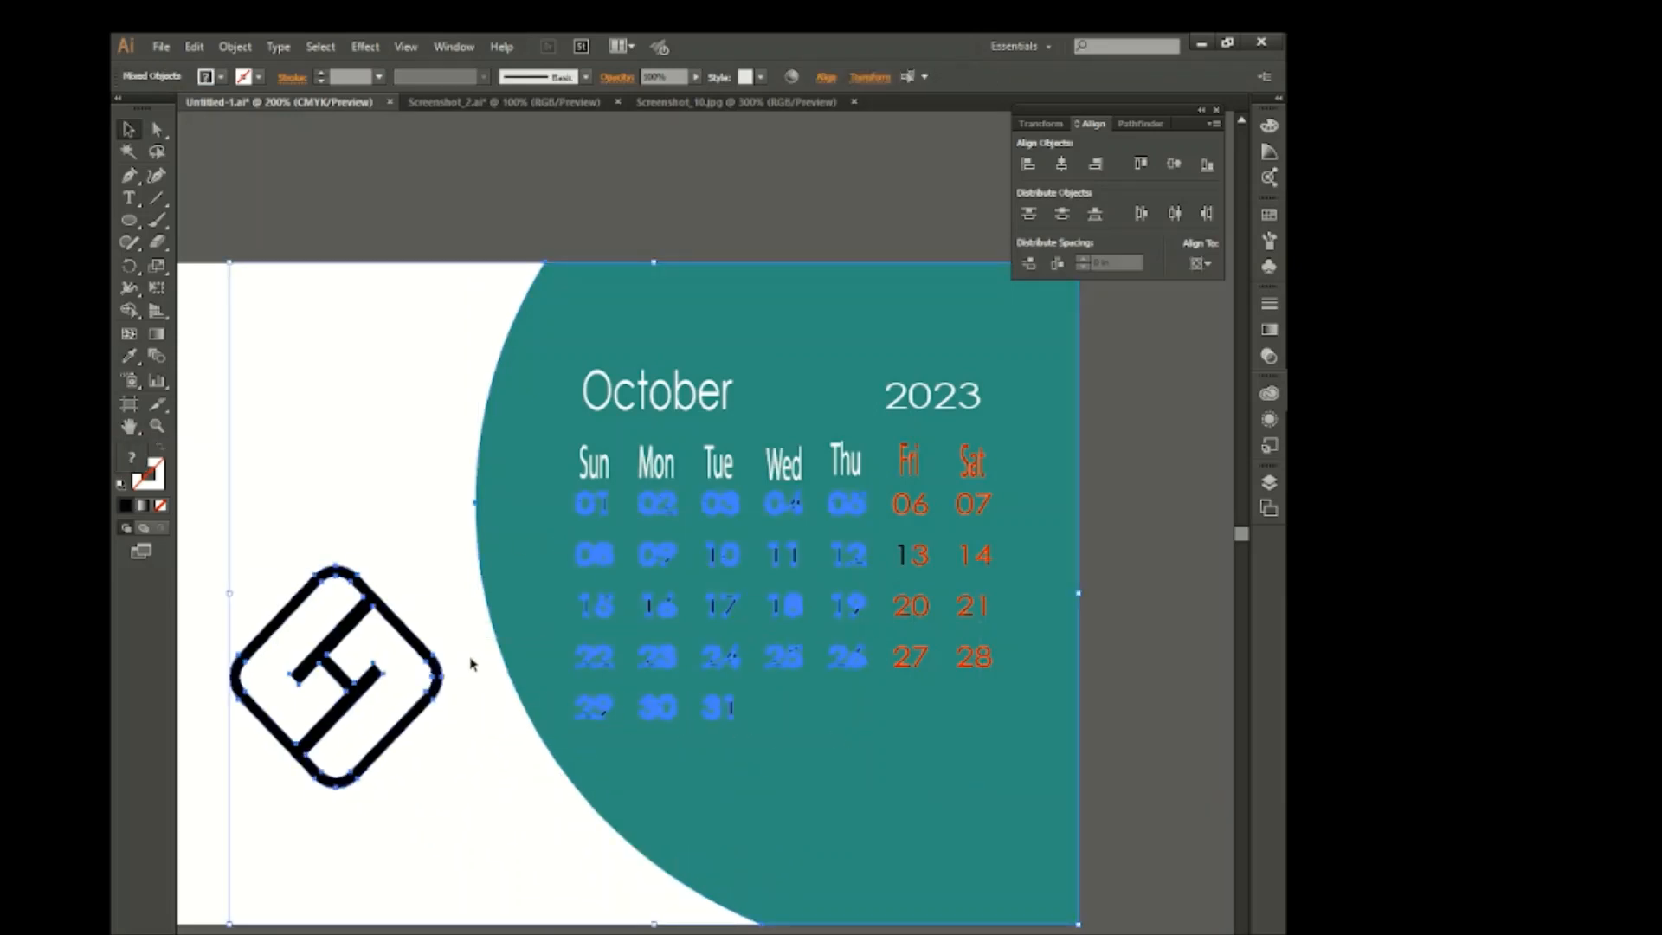
{"action": "left_click", "coordinate": [402, 635], "text": "shift"}
{"action": "left_click", "coordinate": [206, 76]}
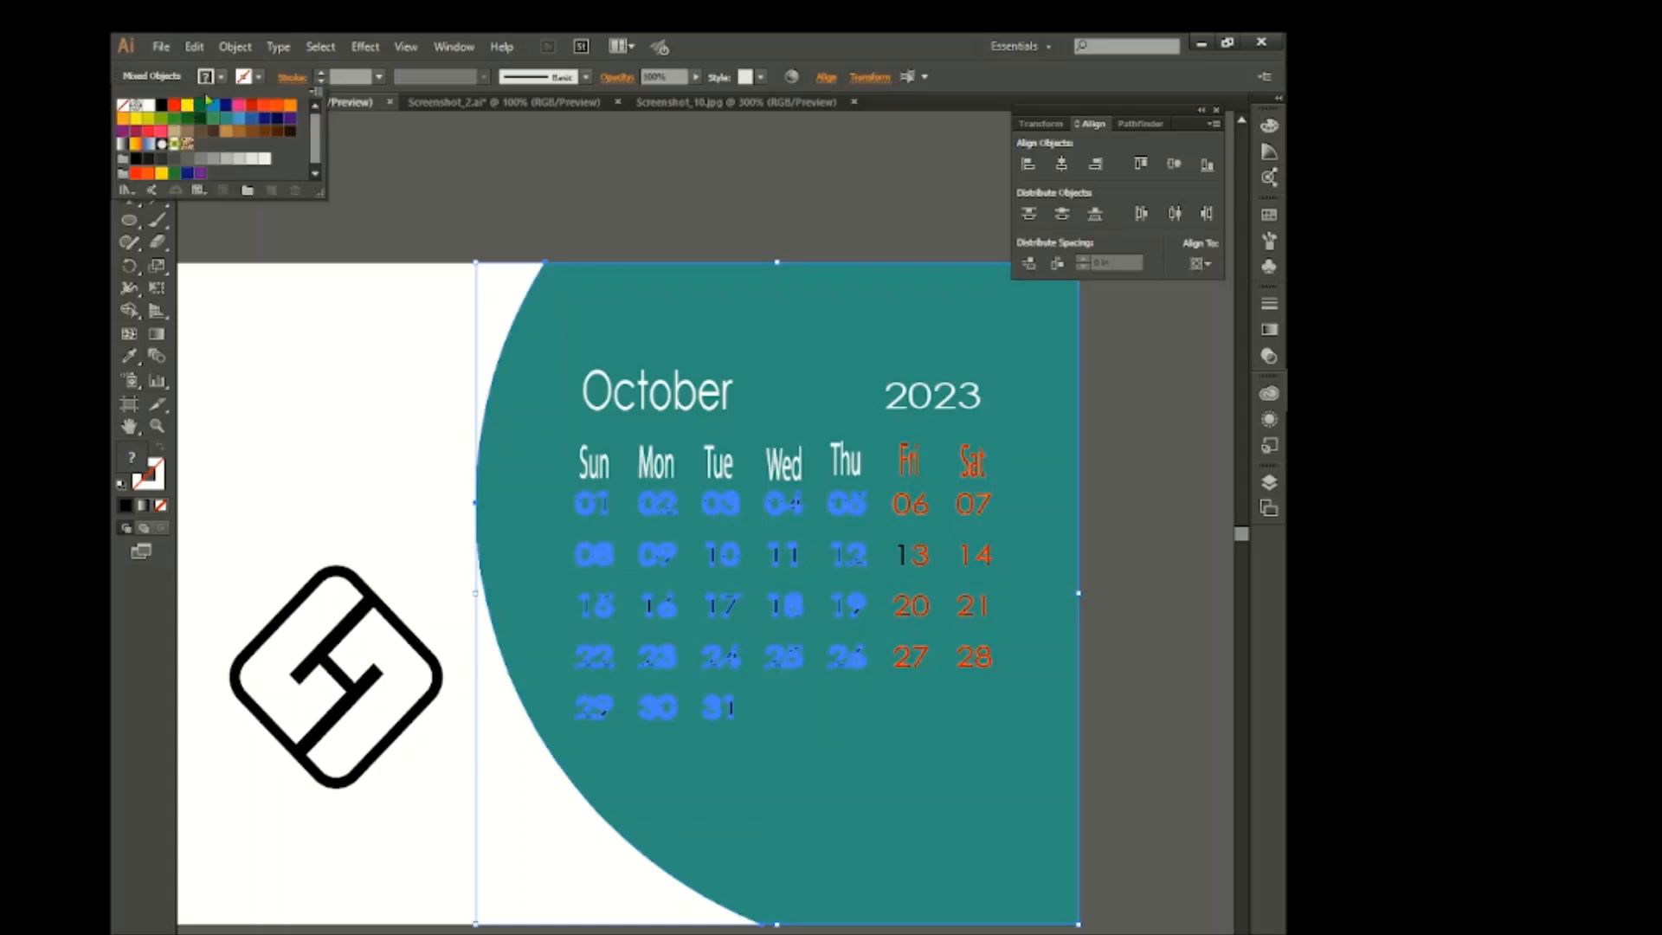
{"action": "left_click", "coordinate": [149, 106]}
{"action": "key", "text": "Escape"}
{"action": "key", "text": "ctrl+z"}
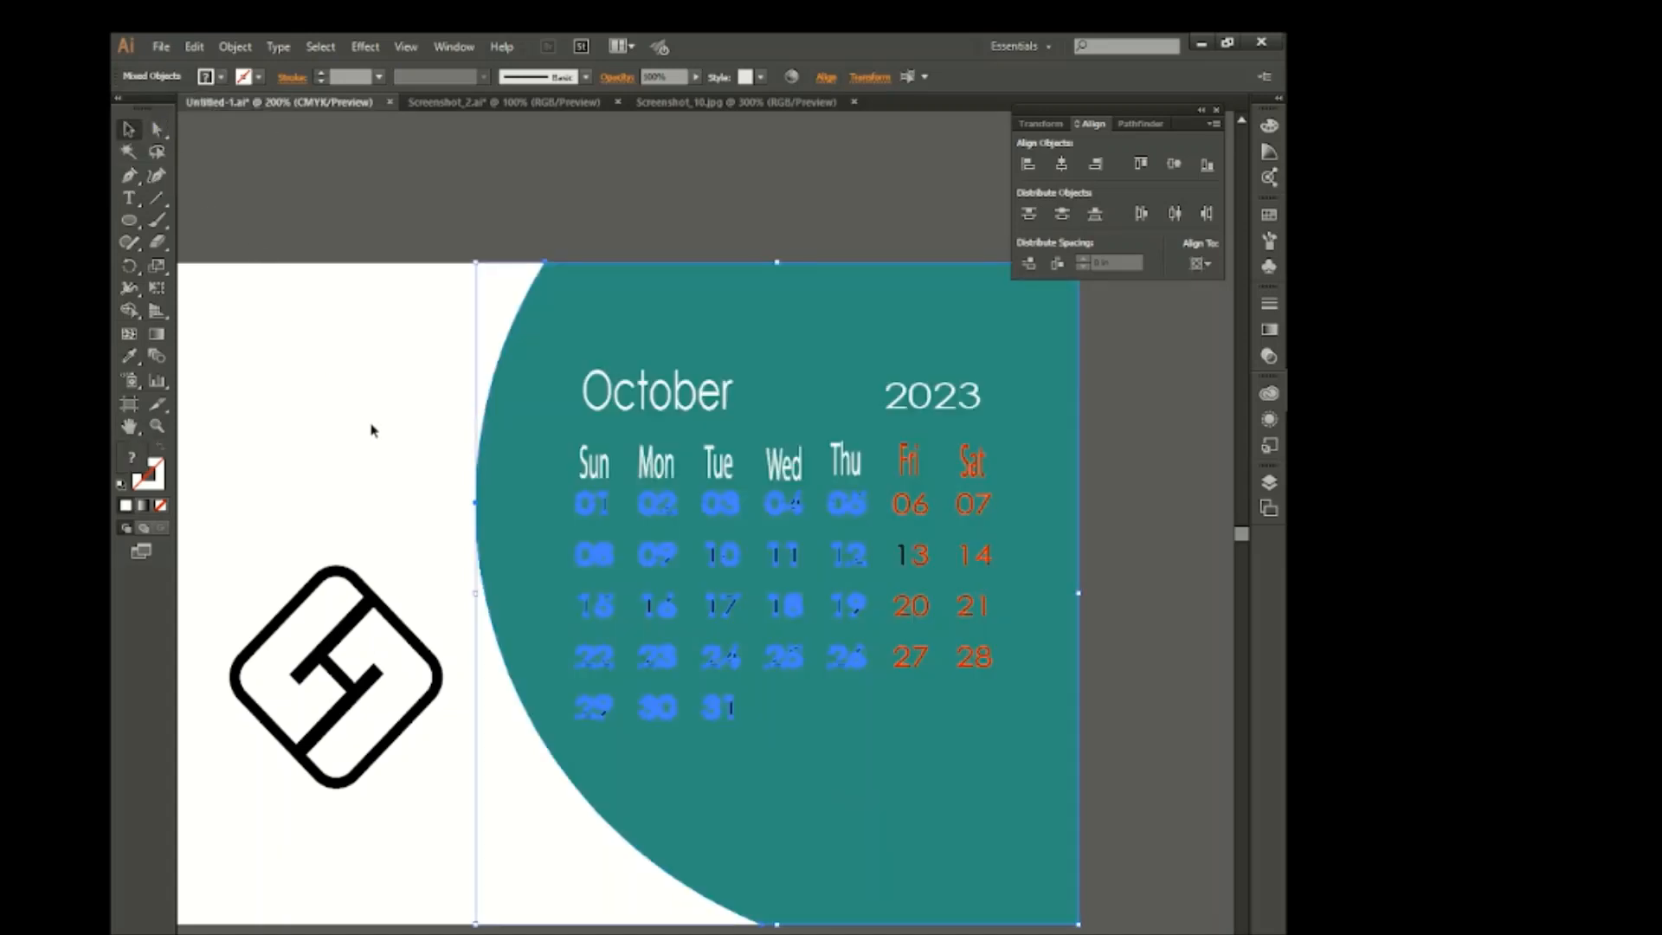
Exclude the circular background from the selection and fill the Sun to Thu dates with white.
{"action": "left_click", "coordinate": [551, 338], "text": "shift"}
{"action": "left_click", "coordinate": [206, 76]}
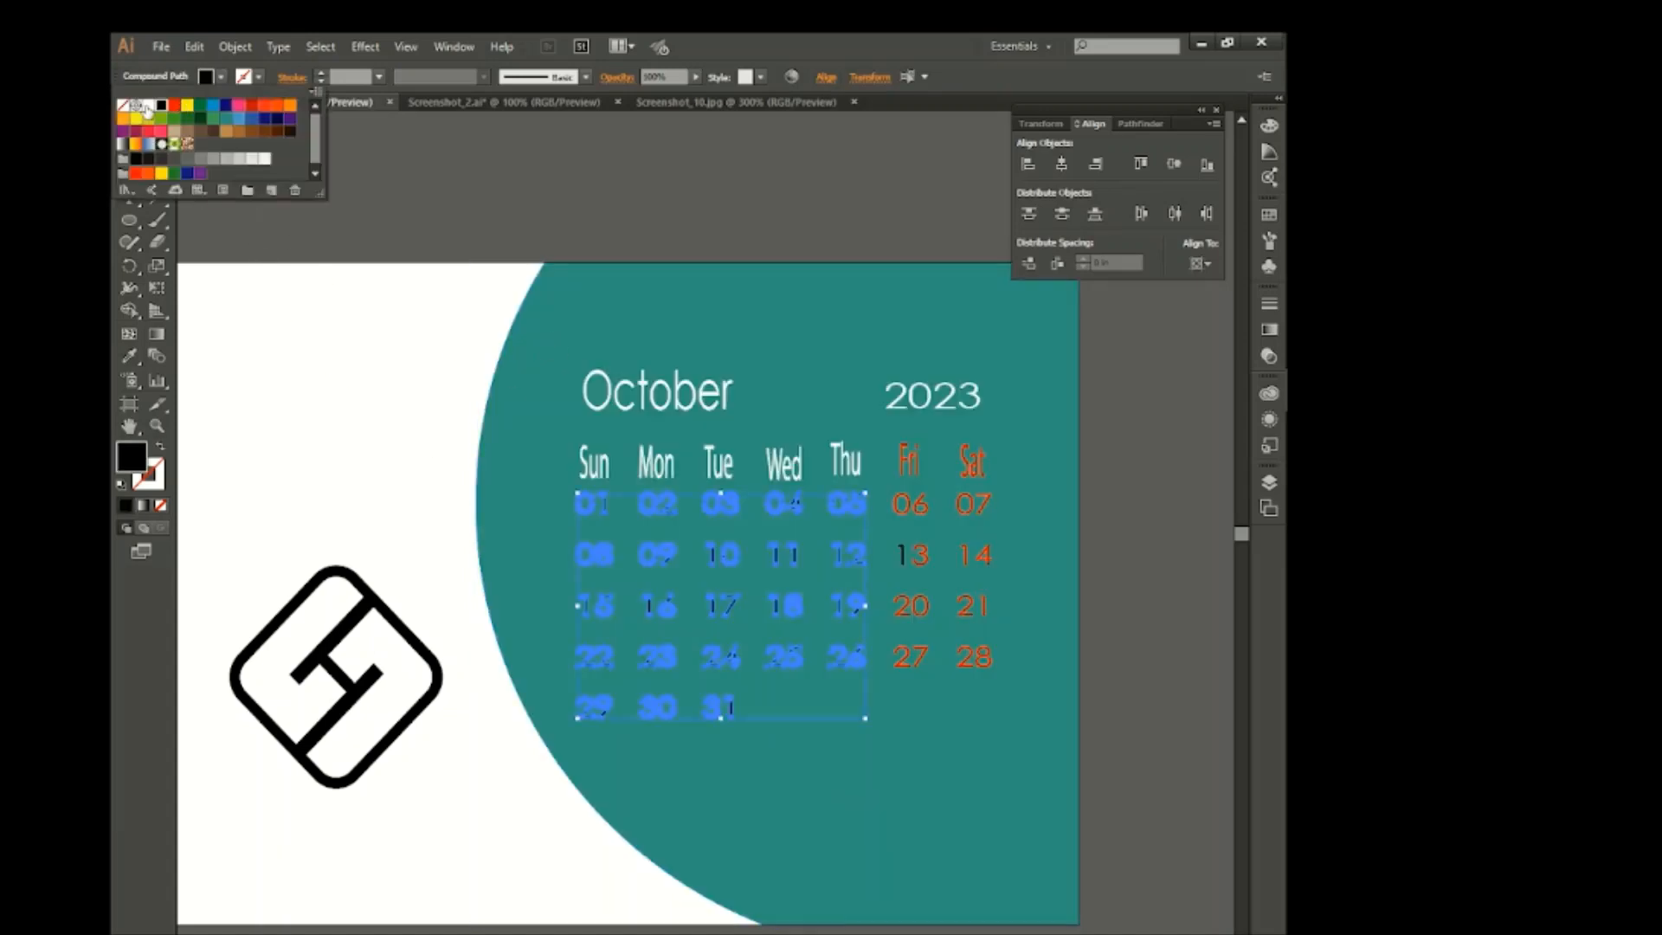
{"action": "left_click", "coordinate": [149, 106]}
{"action": "left_click", "coordinate": [312, 363]}
Fill the black digit 1 of the date 13 with red.
{"action": "left_click", "coordinate": [903, 547]}
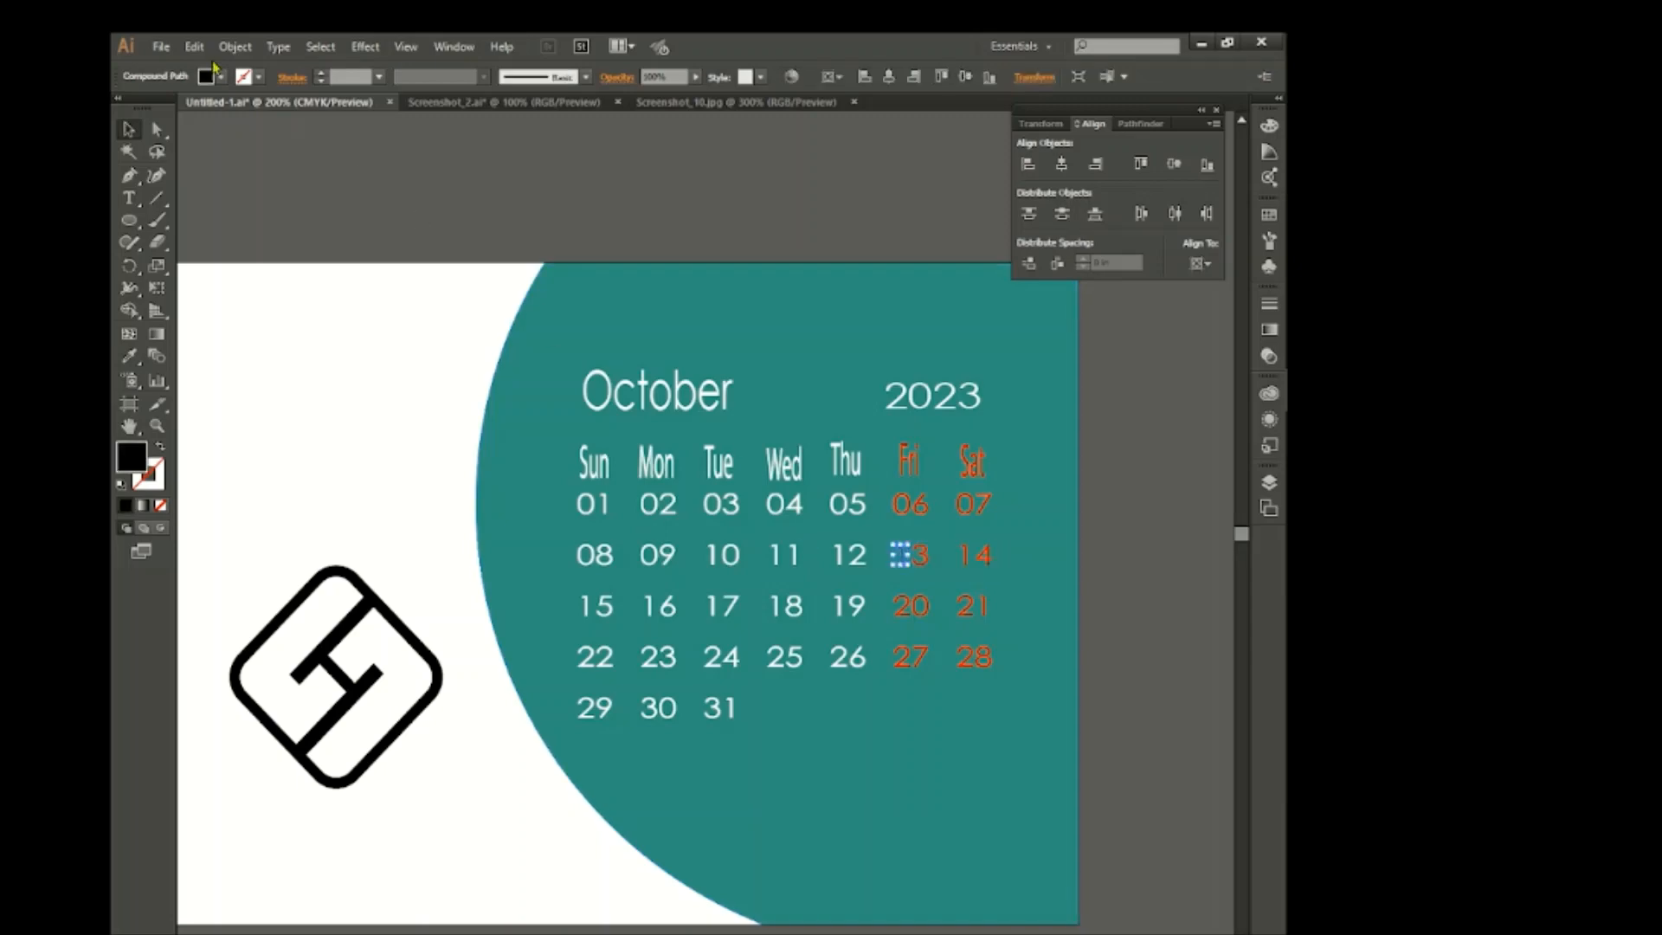
{"action": "left_click", "coordinate": [213, 76]}
{"action": "left_click", "coordinate": [174, 107]}
{"action": "left_click", "coordinate": [286, 419]}
Fill the teal circular background with black.
{"action": "left_click", "coordinate": [510, 389]}
{"action": "left_click", "coordinate": [206, 76]}
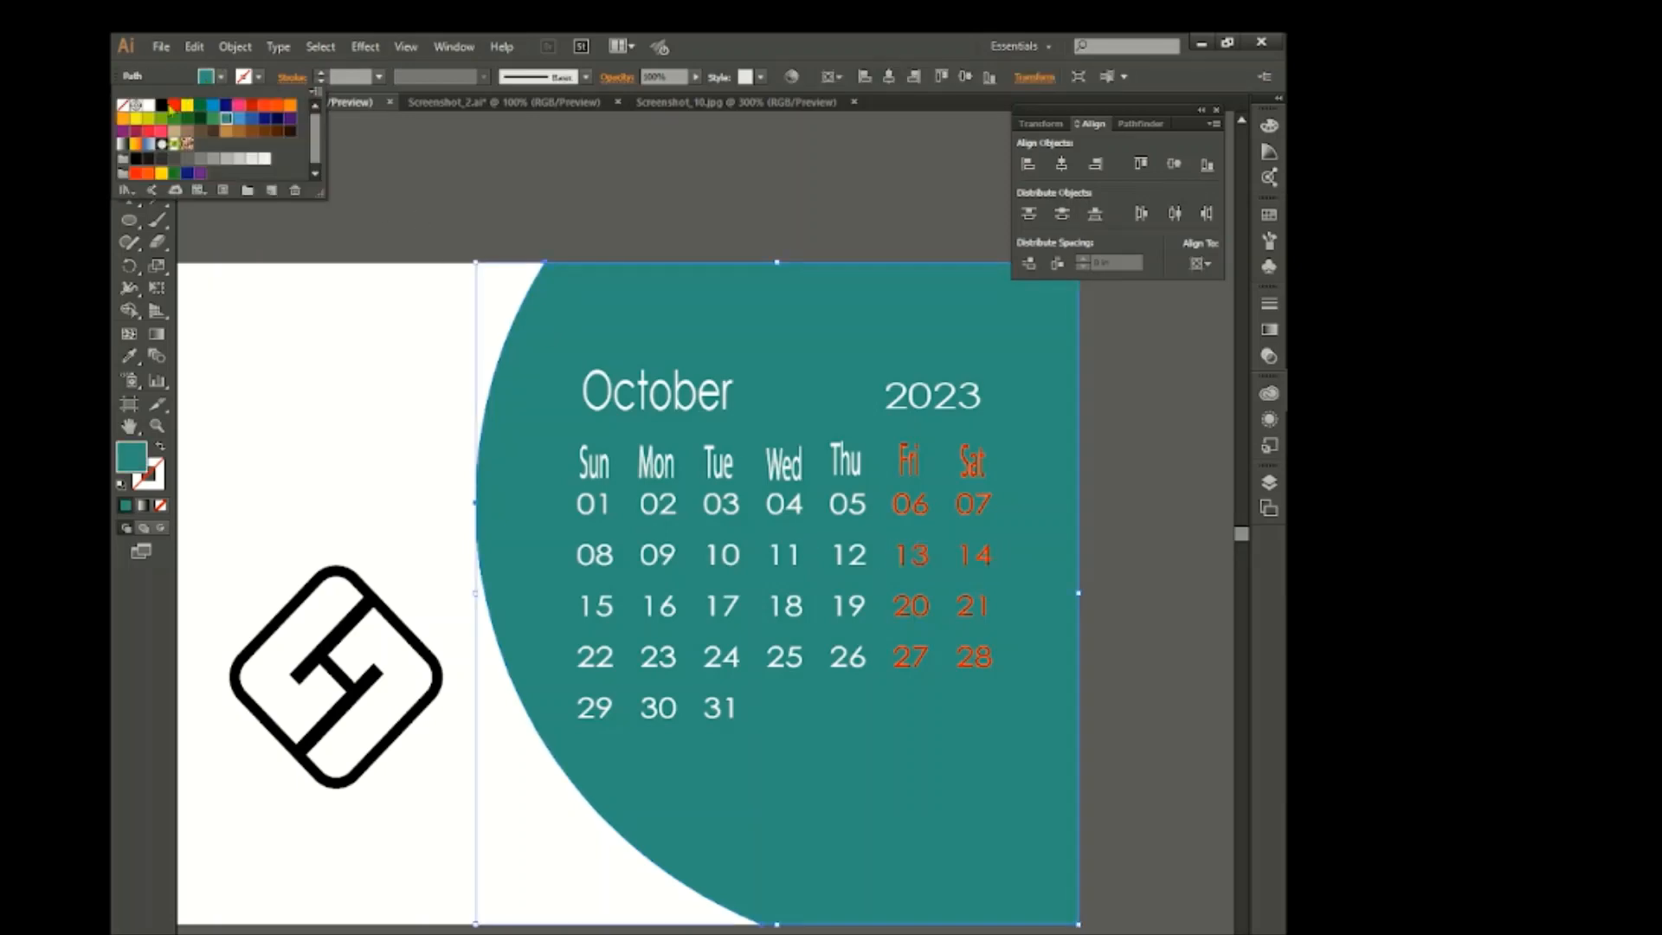
{"action": "left_click", "coordinate": [162, 107]}
{"action": "left_click", "coordinate": [325, 386]}
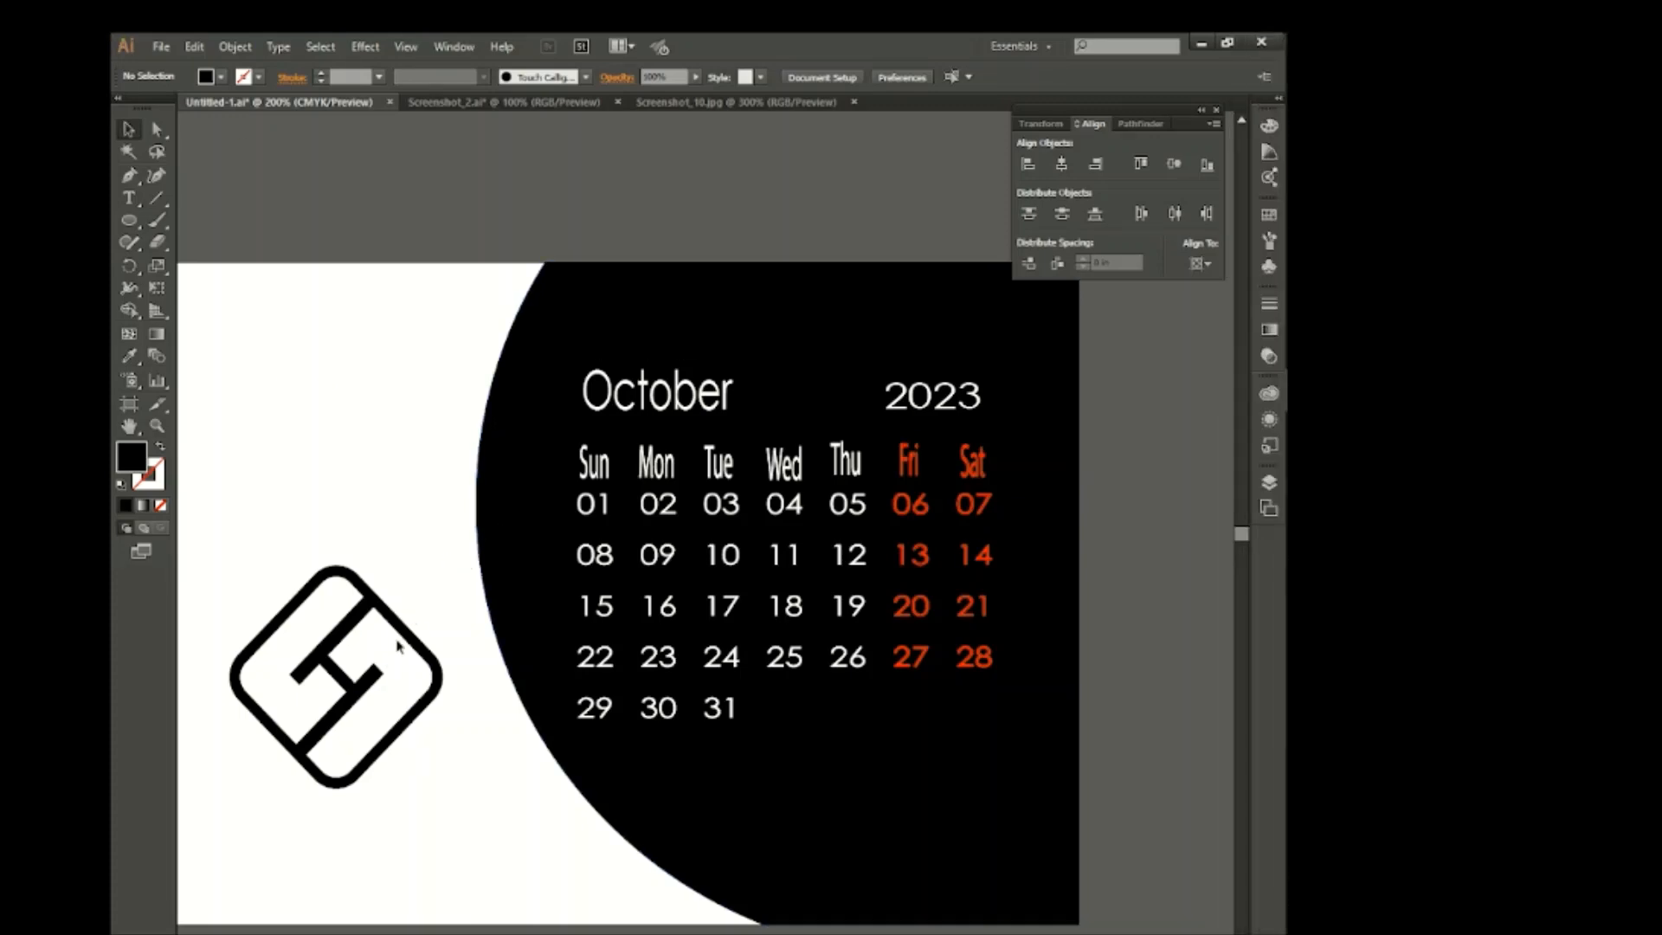
Shrink the logo, place it below the last row of dates and fill it with white.
{"action": "left_click", "coordinate": [398, 645]}
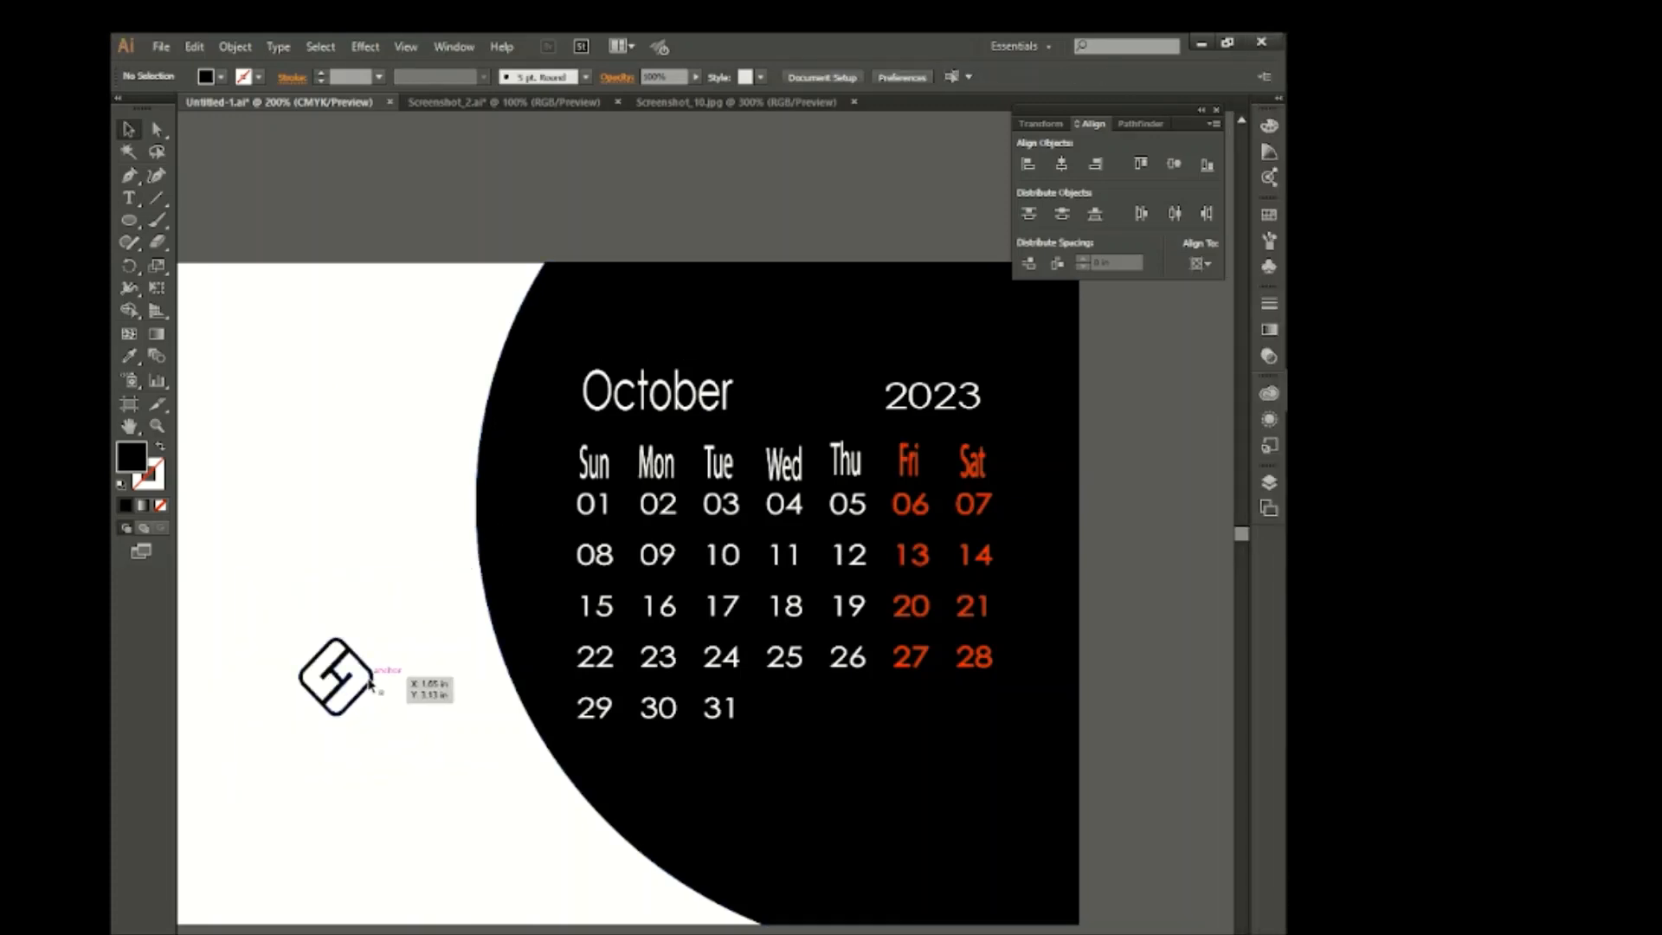
{"action": "left_click_drag", "start_coordinate": [370, 684], "coordinate": [729, 834]}
{"action": "left_click", "coordinate": [221, 77]}
{"action": "left_click", "coordinate": [147, 99]}
{"action": "left_click", "coordinate": [305, 635]}
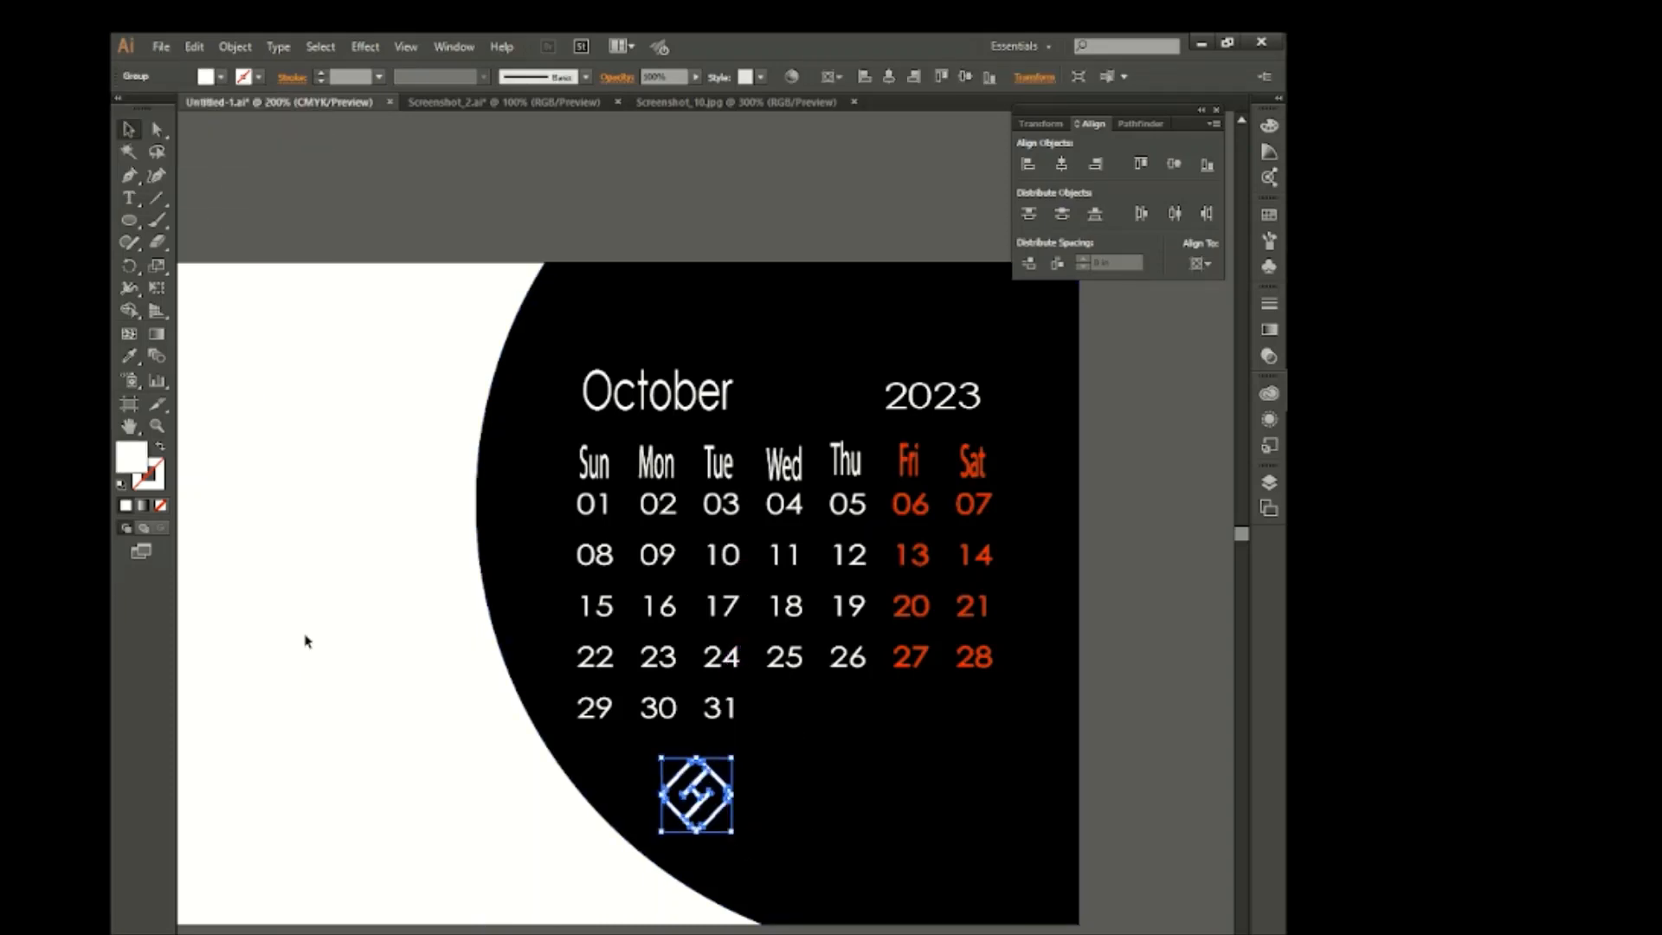
Bring the Company Name and Tagline here texts from Screenshot_2.ai, set them beside the logo and fill them with white.
{"action": "left_click", "coordinate": [503, 101]}
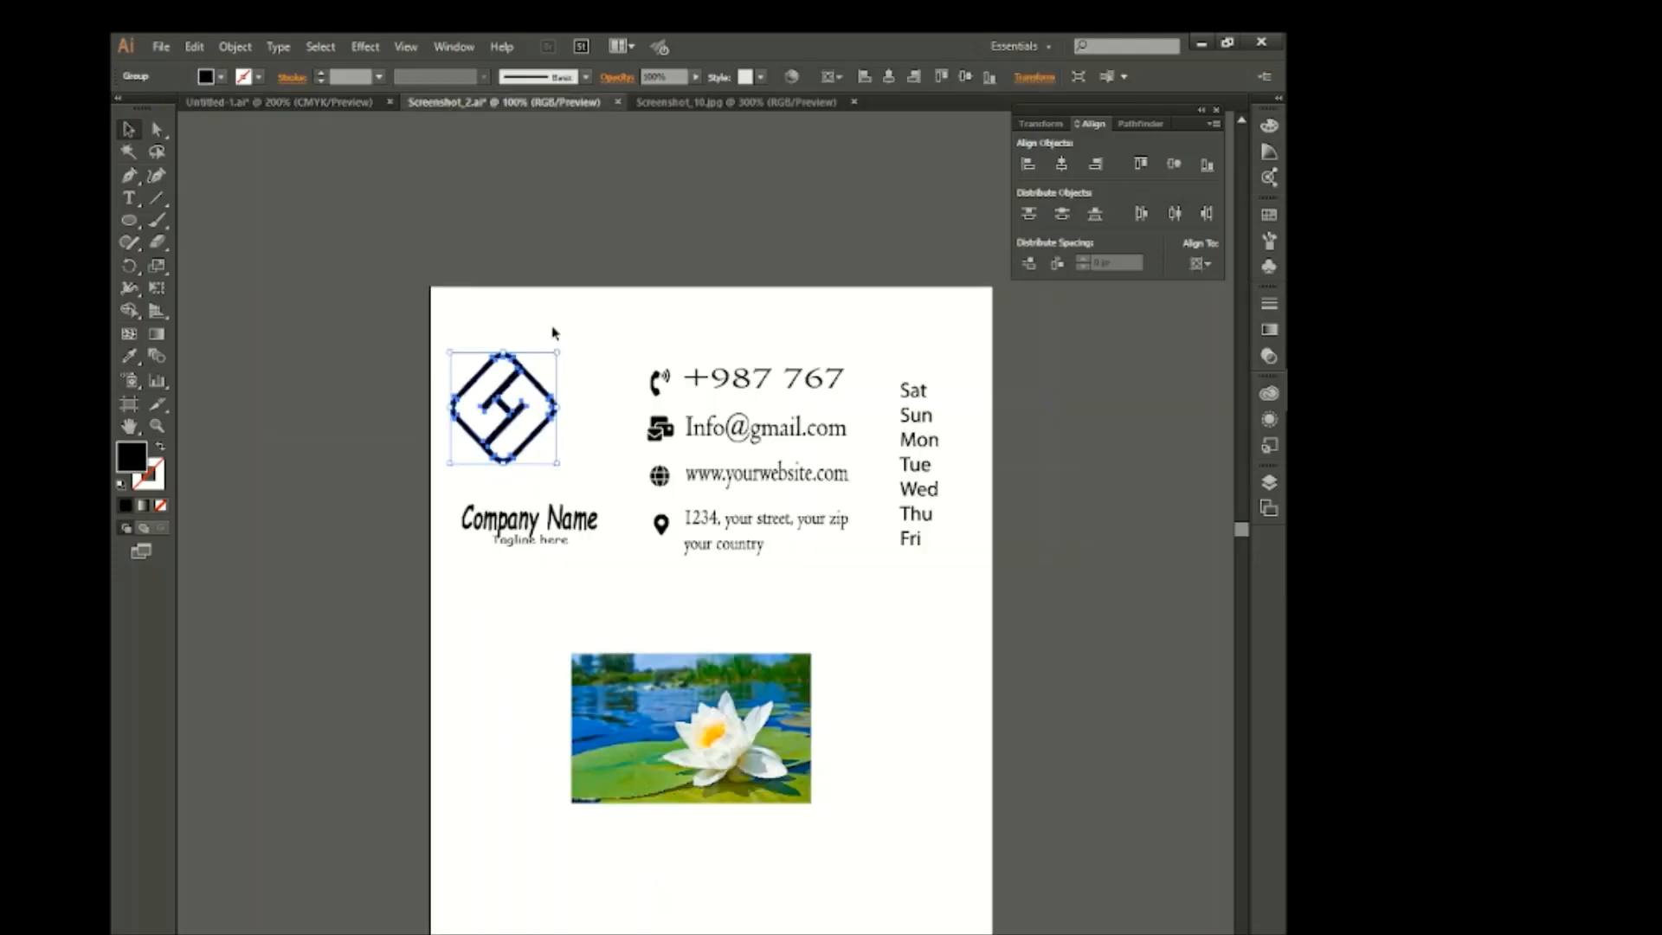
{"action": "left_click_drag", "start_coordinate": [594, 506], "coordinate": [870, 766]}
{"action": "left_click", "coordinate": [221, 77]}
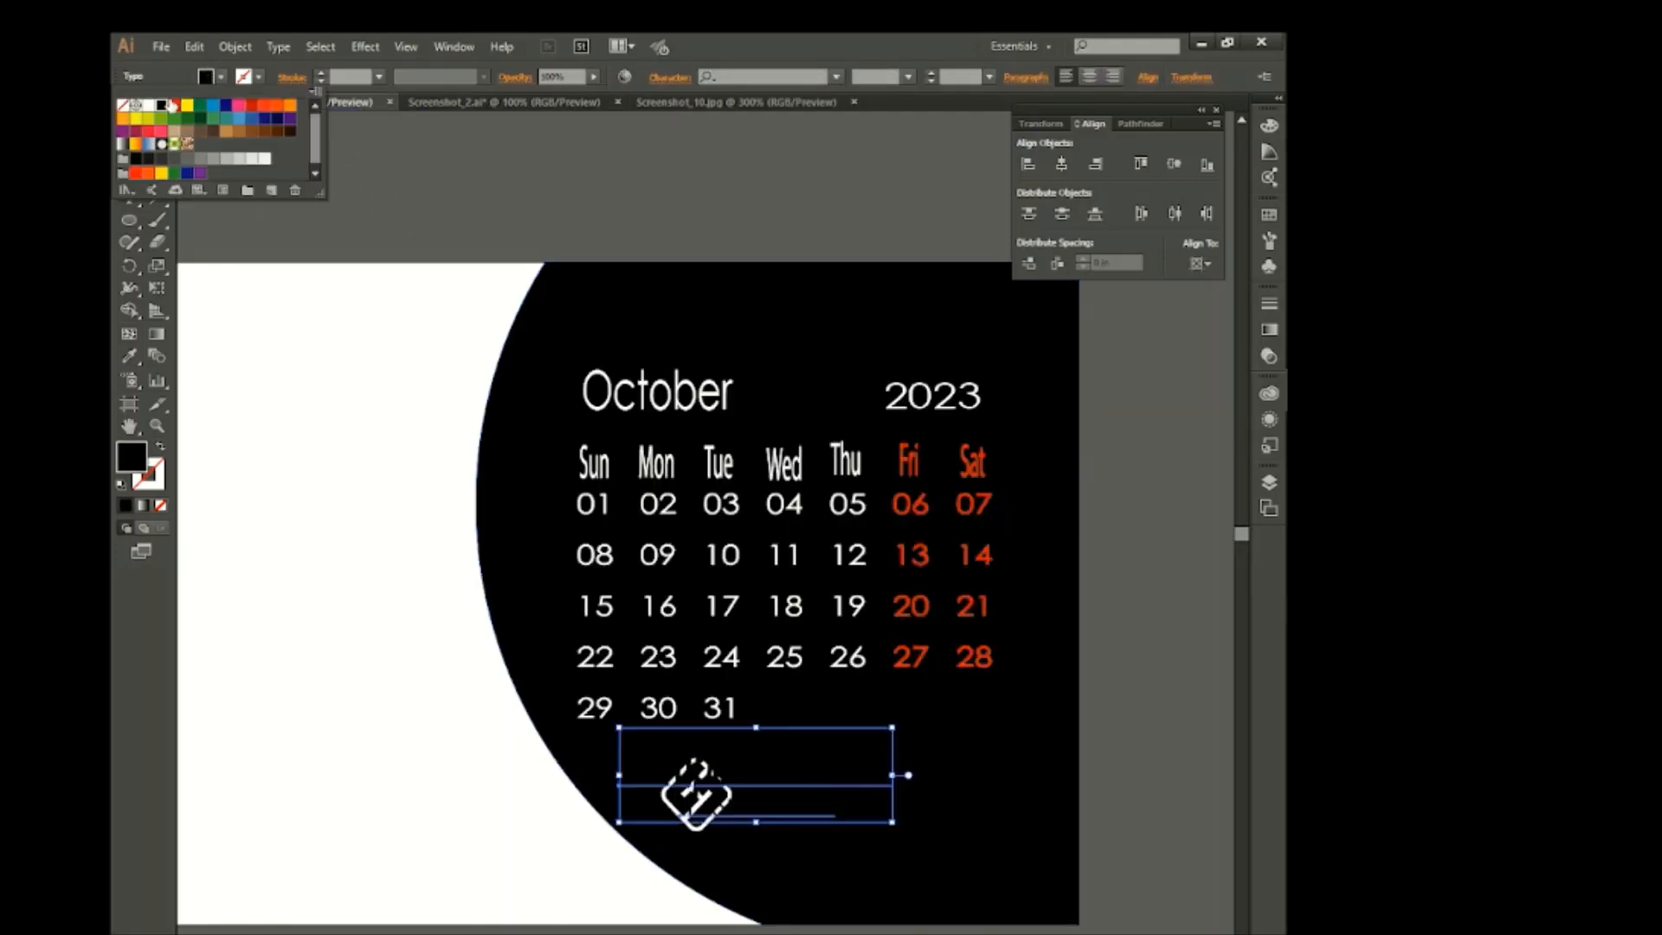
{"action": "left_click", "coordinate": [149, 104]}
{"action": "left_click", "coordinate": [471, 792]}
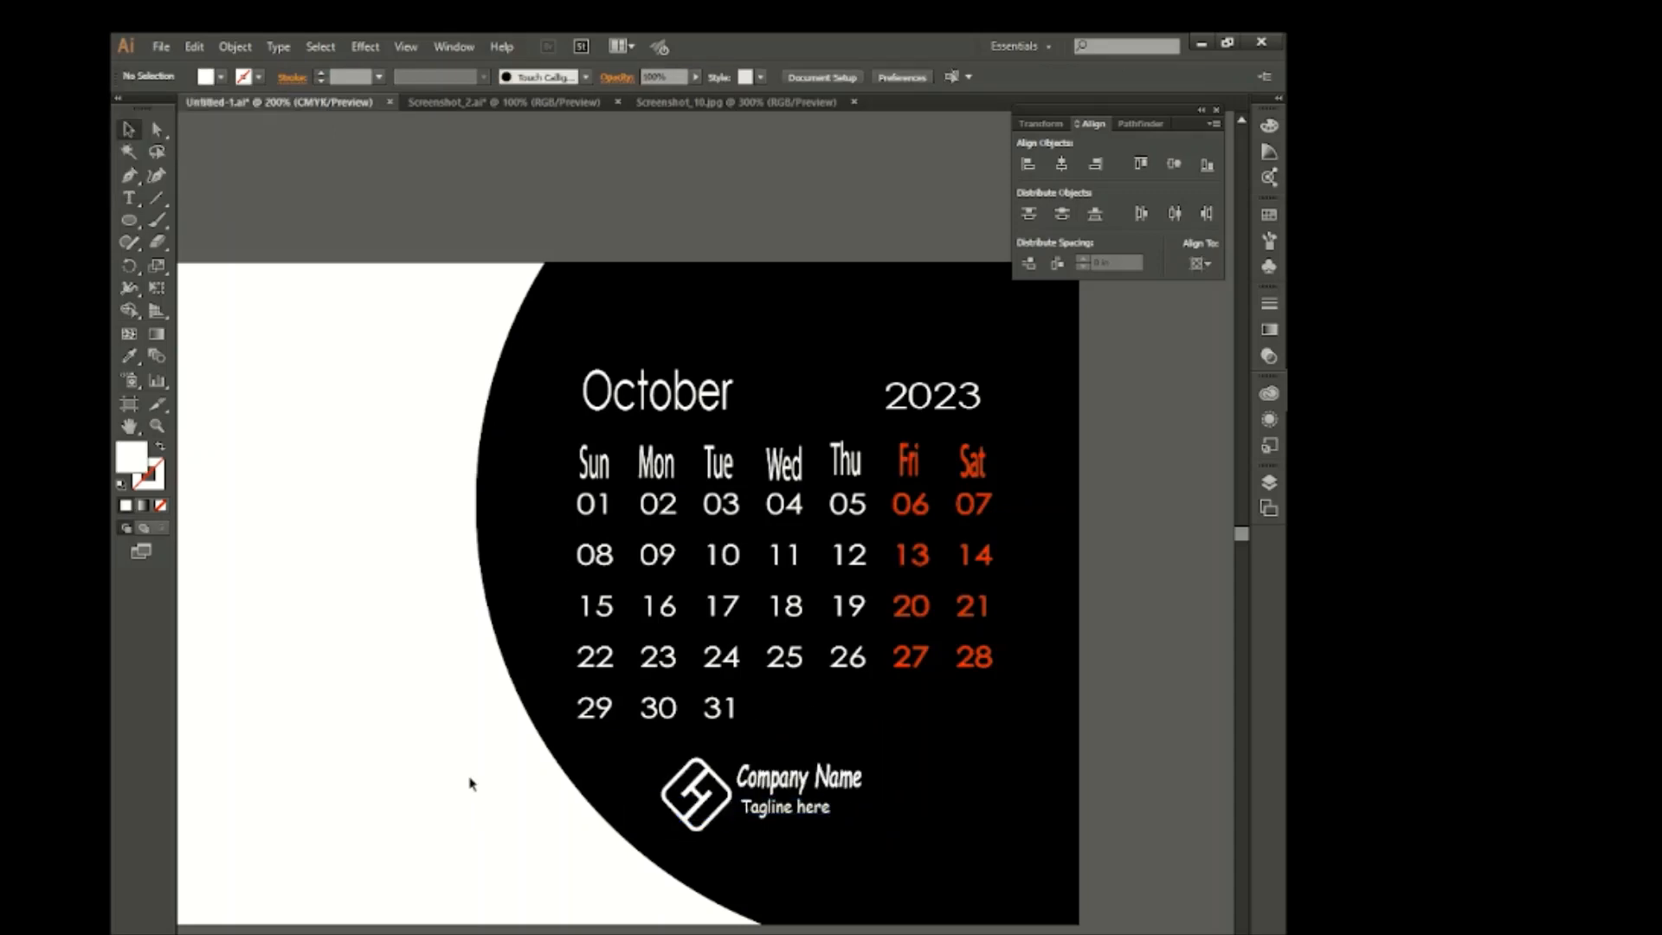
Bring the phone and e-mail lines with their icons from Screenshot_2.ai into the calendar, scale them down and fill them with white.
{"action": "left_click", "coordinate": [475, 104]}
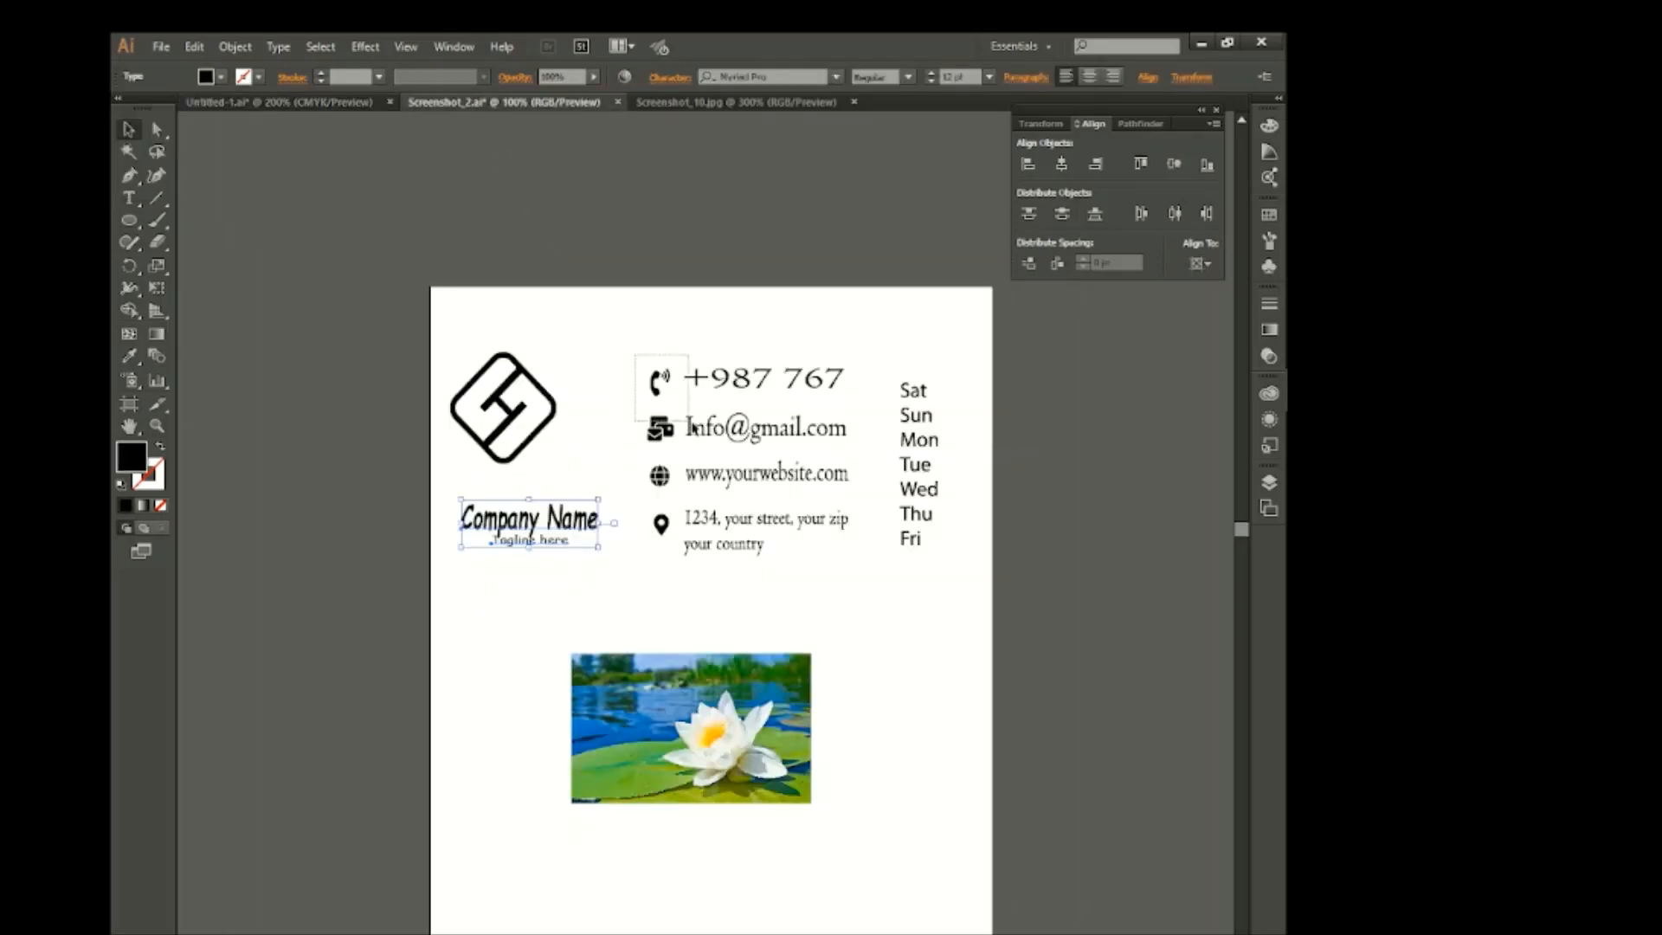
{"action": "left_click_drag", "start_coordinate": [693, 426], "coordinate": [851, 445]}
{"action": "left_click_drag", "start_coordinate": [710, 392], "coordinate": [433, 247]}
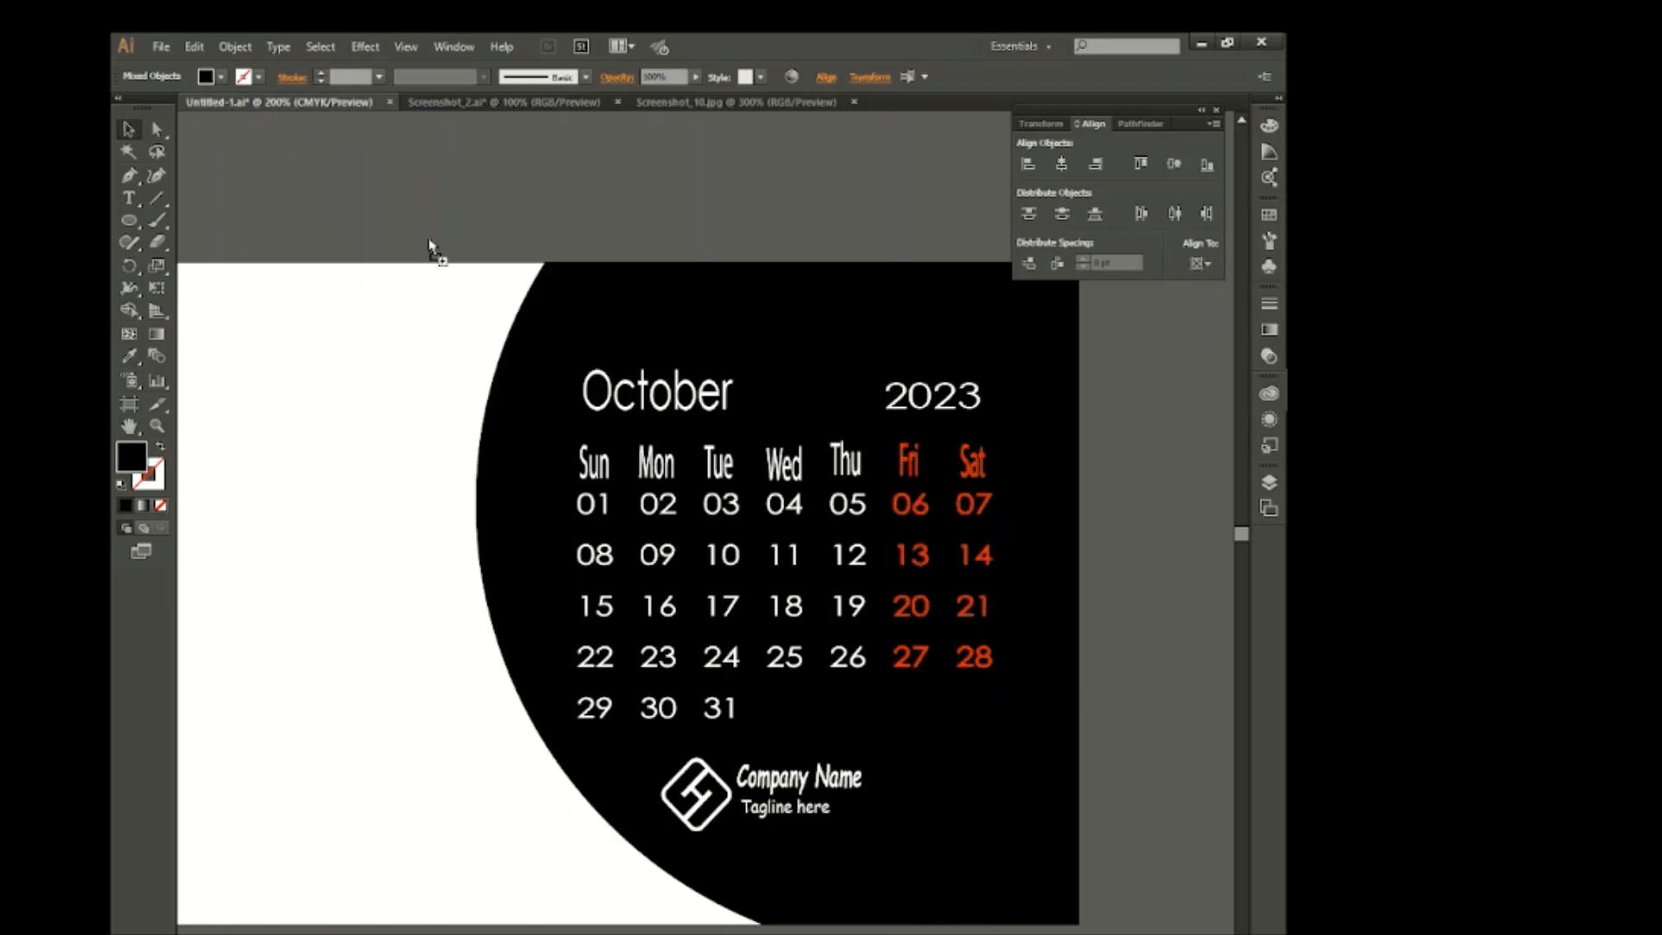
{"action": "left_click_drag", "start_coordinate": [942, 808], "coordinate": [1086, 812]}
{"action": "left_click", "coordinate": [221, 77]}
{"action": "left_click", "coordinate": [149, 108]}
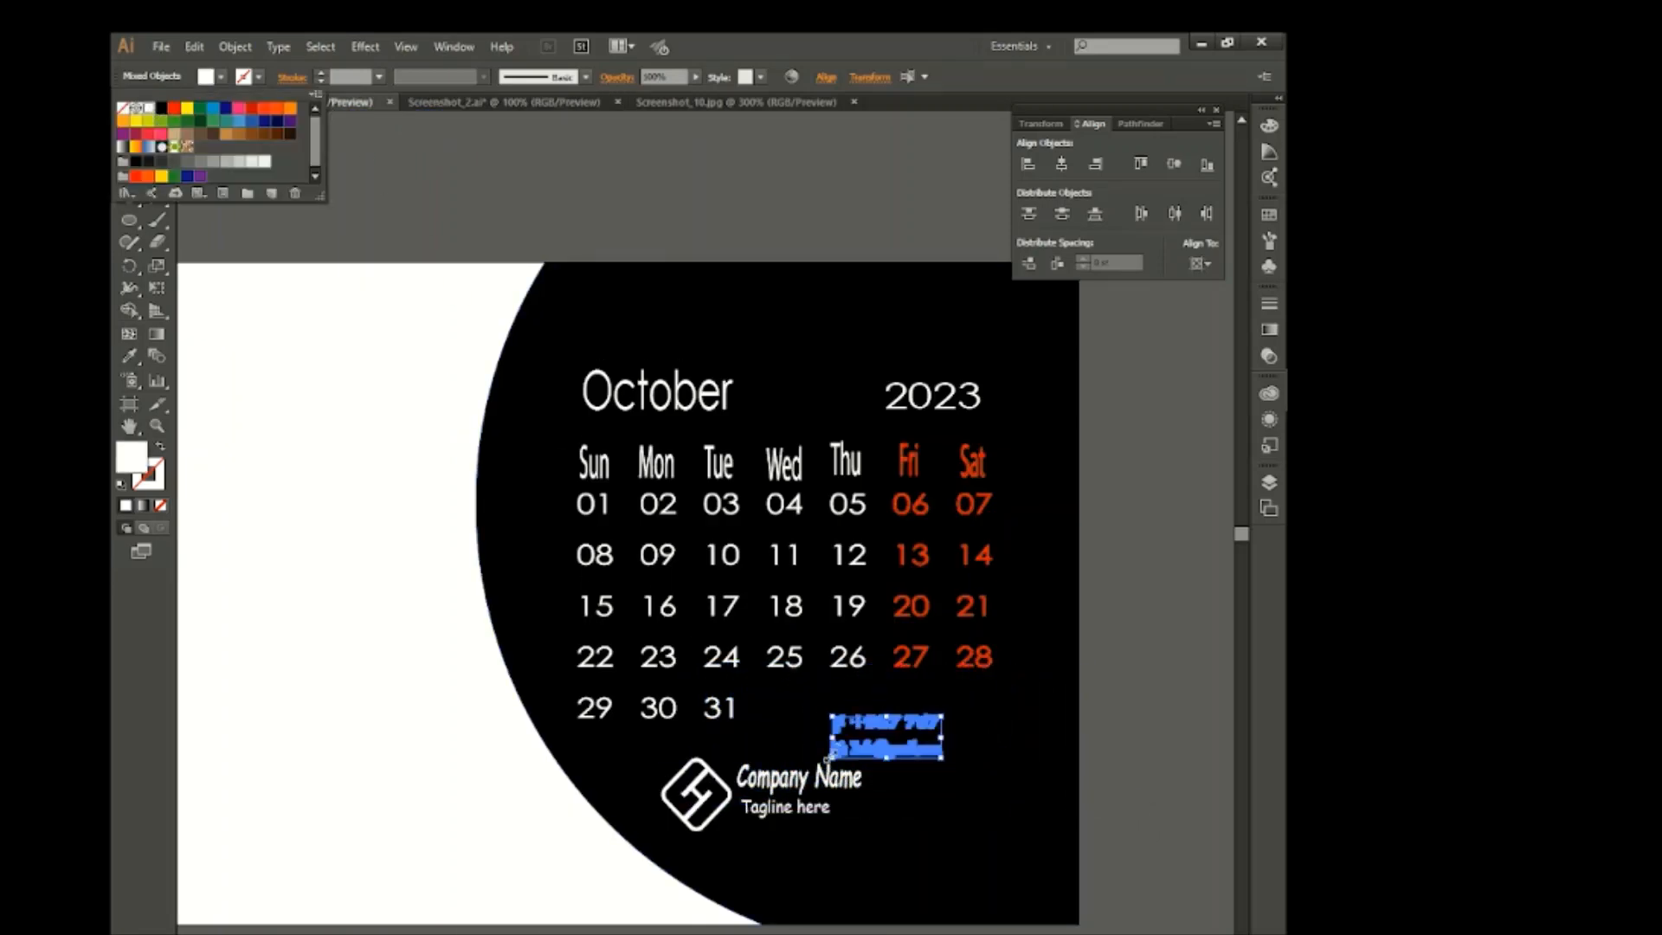
Place the contact lines to the right of the company name and shift their two icons to the text's right side.
{"action": "left_click", "coordinate": [906, 726]}
{"action": "left_click_drag", "start_coordinate": [908, 727], "coordinate": [975, 774]}
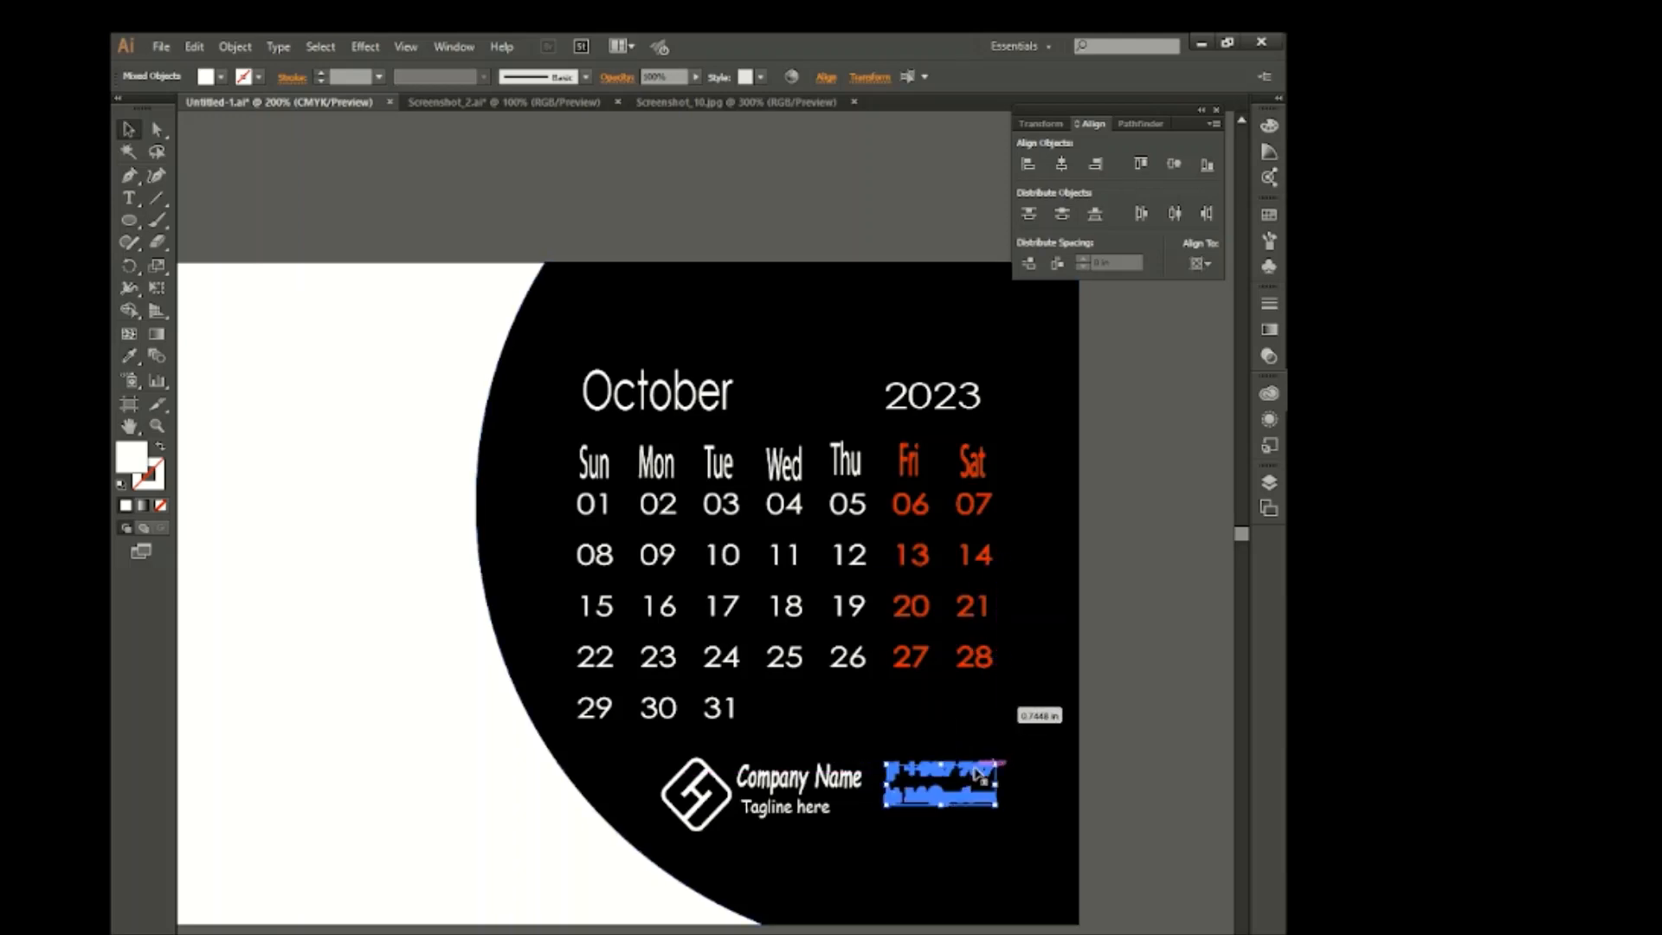
{"action": "left_click", "coordinate": [1120, 786]}
{"action": "left_click", "coordinate": [893, 773]}
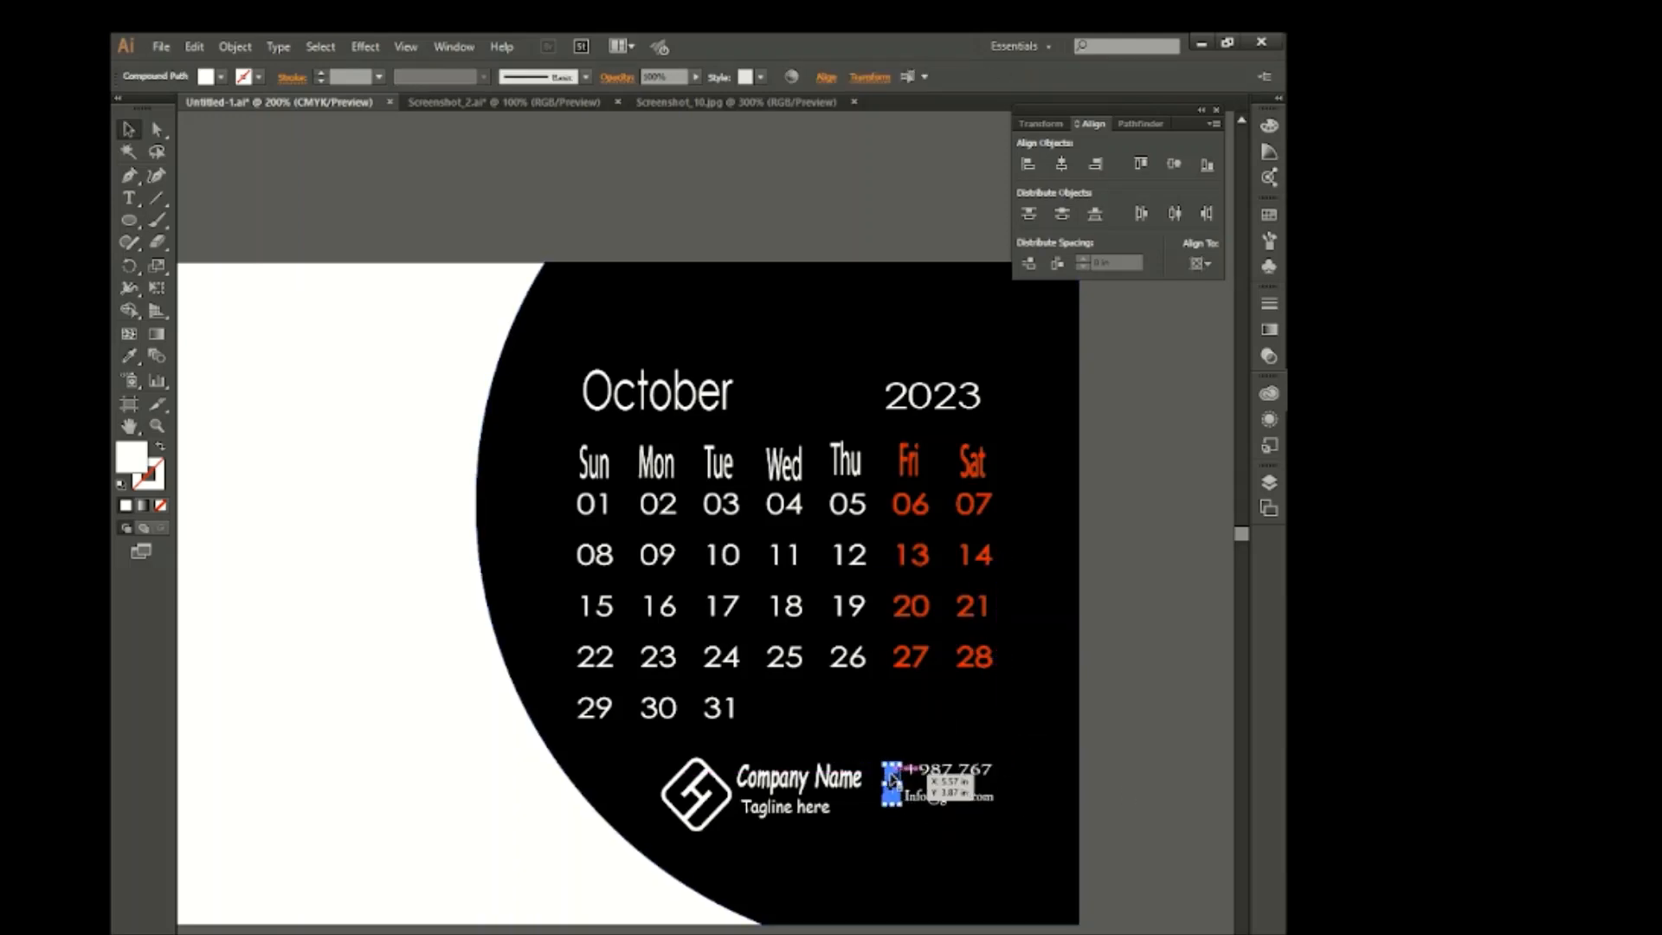
{"action": "left_click_drag", "start_coordinate": [895, 773], "coordinate": [1009, 779]}
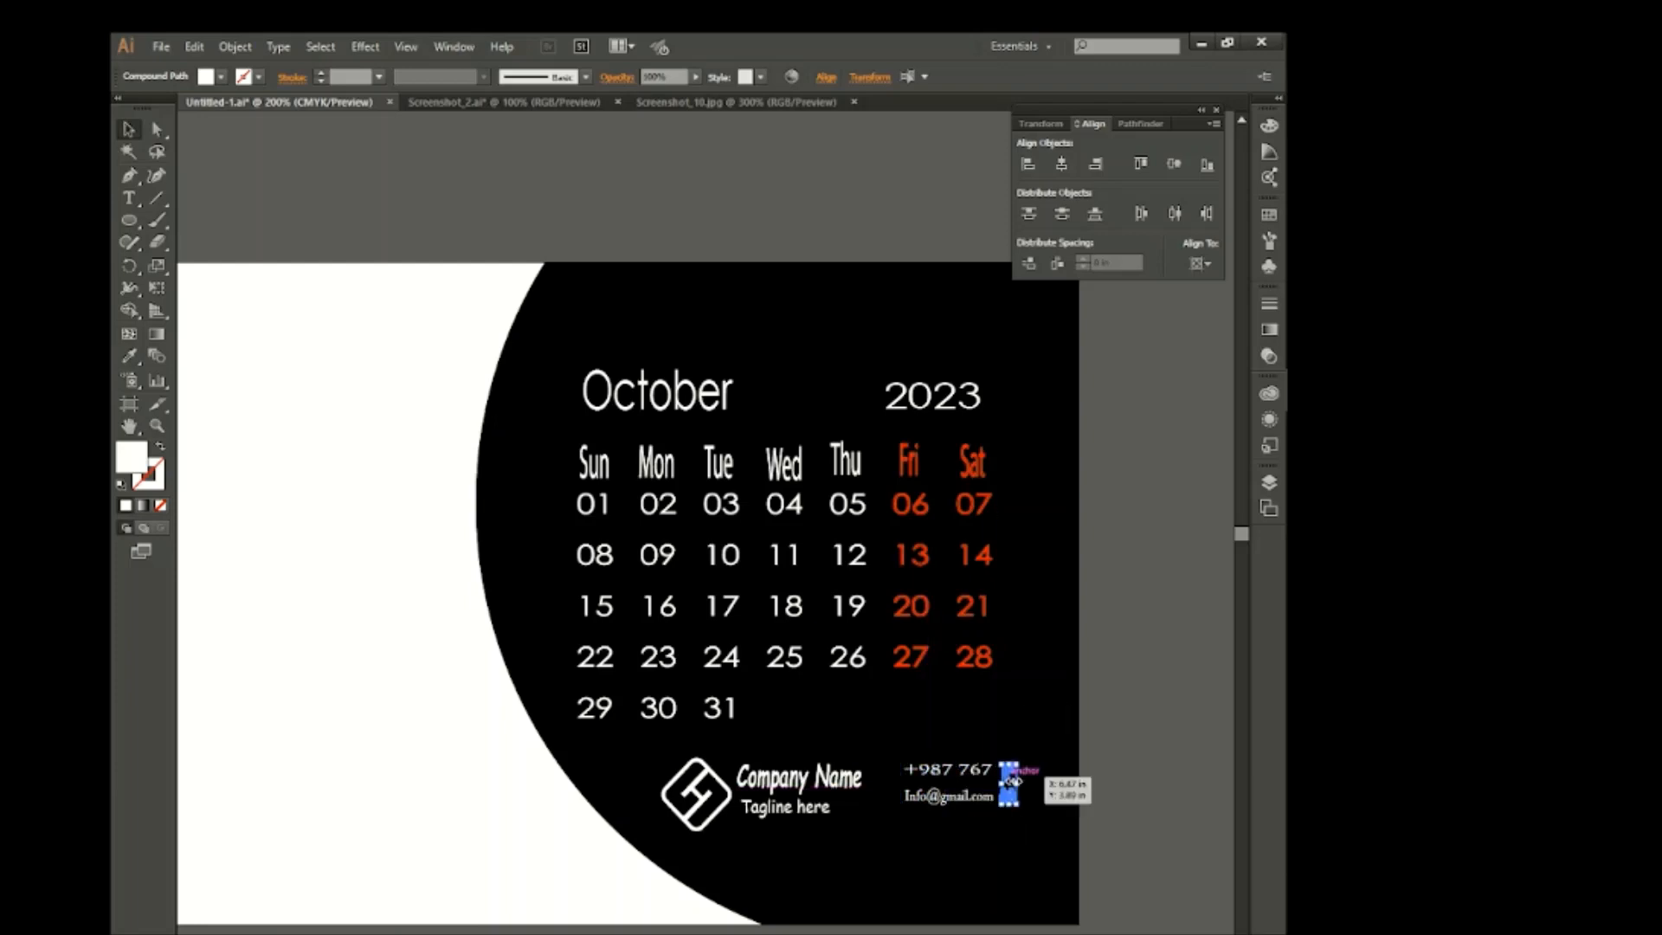
{"action": "left_click", "coordinate": [1169, 779]}
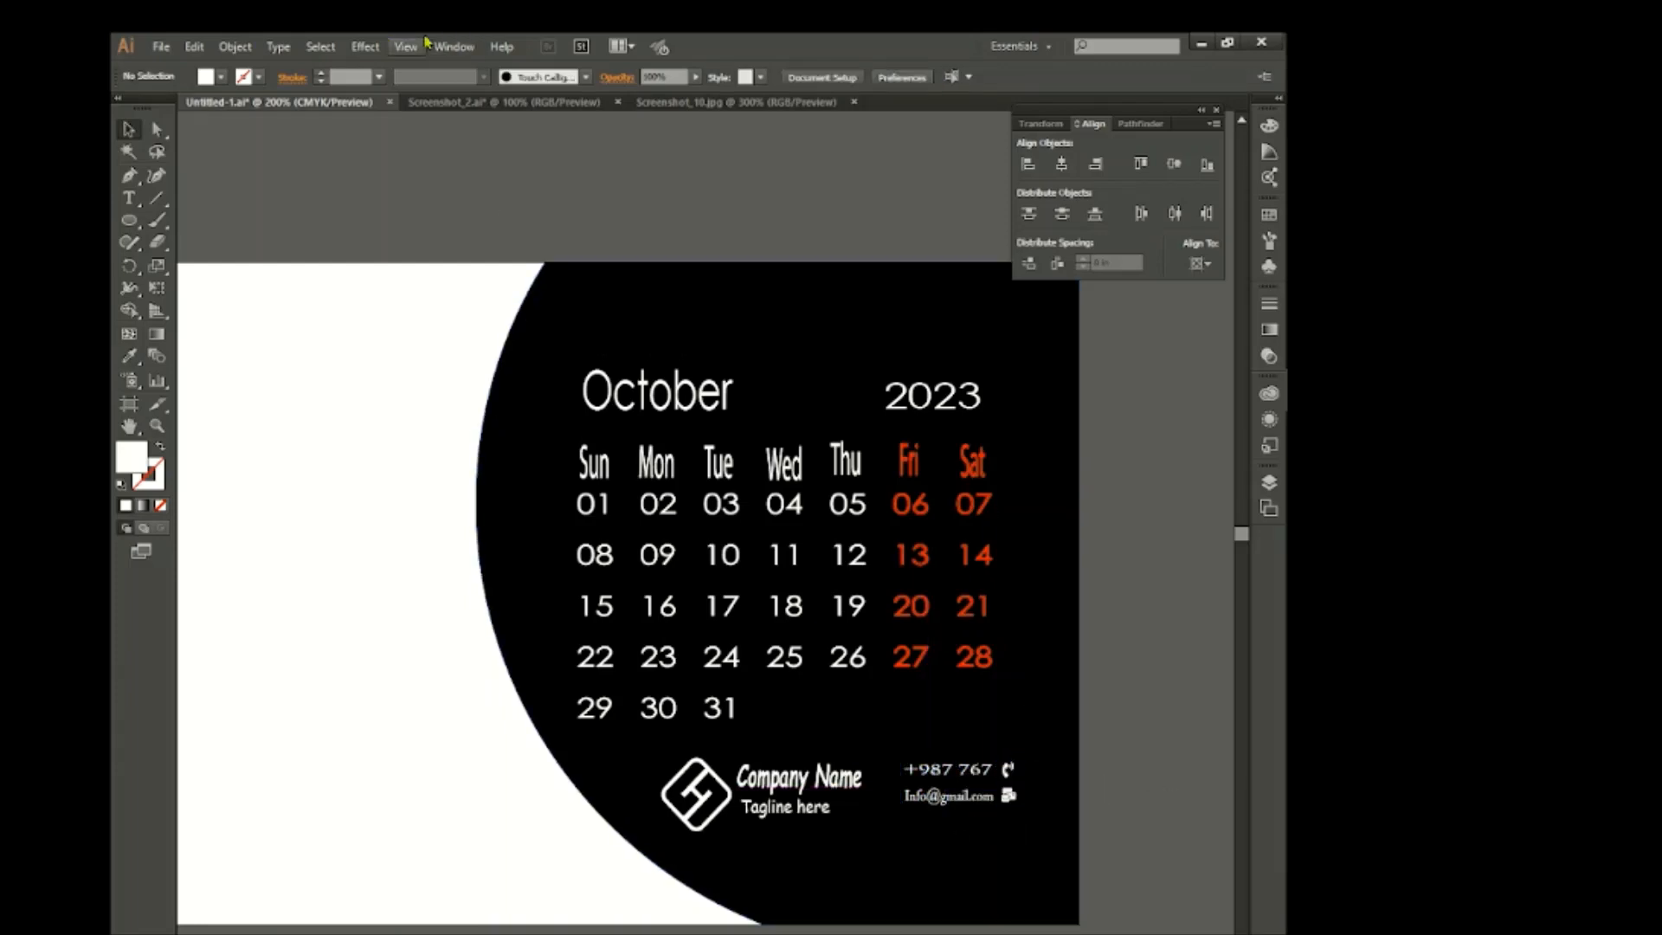
Try drawing a curved shape with the Pen tool from the page's bottom edge to its top edge outside the circle.
{"action": "scroll", "coordinate": [470, 513], "scroll_direction": "down", "scroll_amount": 1}
{"action": "scroll", "coordinate": [474, 525], "scroll_direction": "left", "scroll_amount": 2}
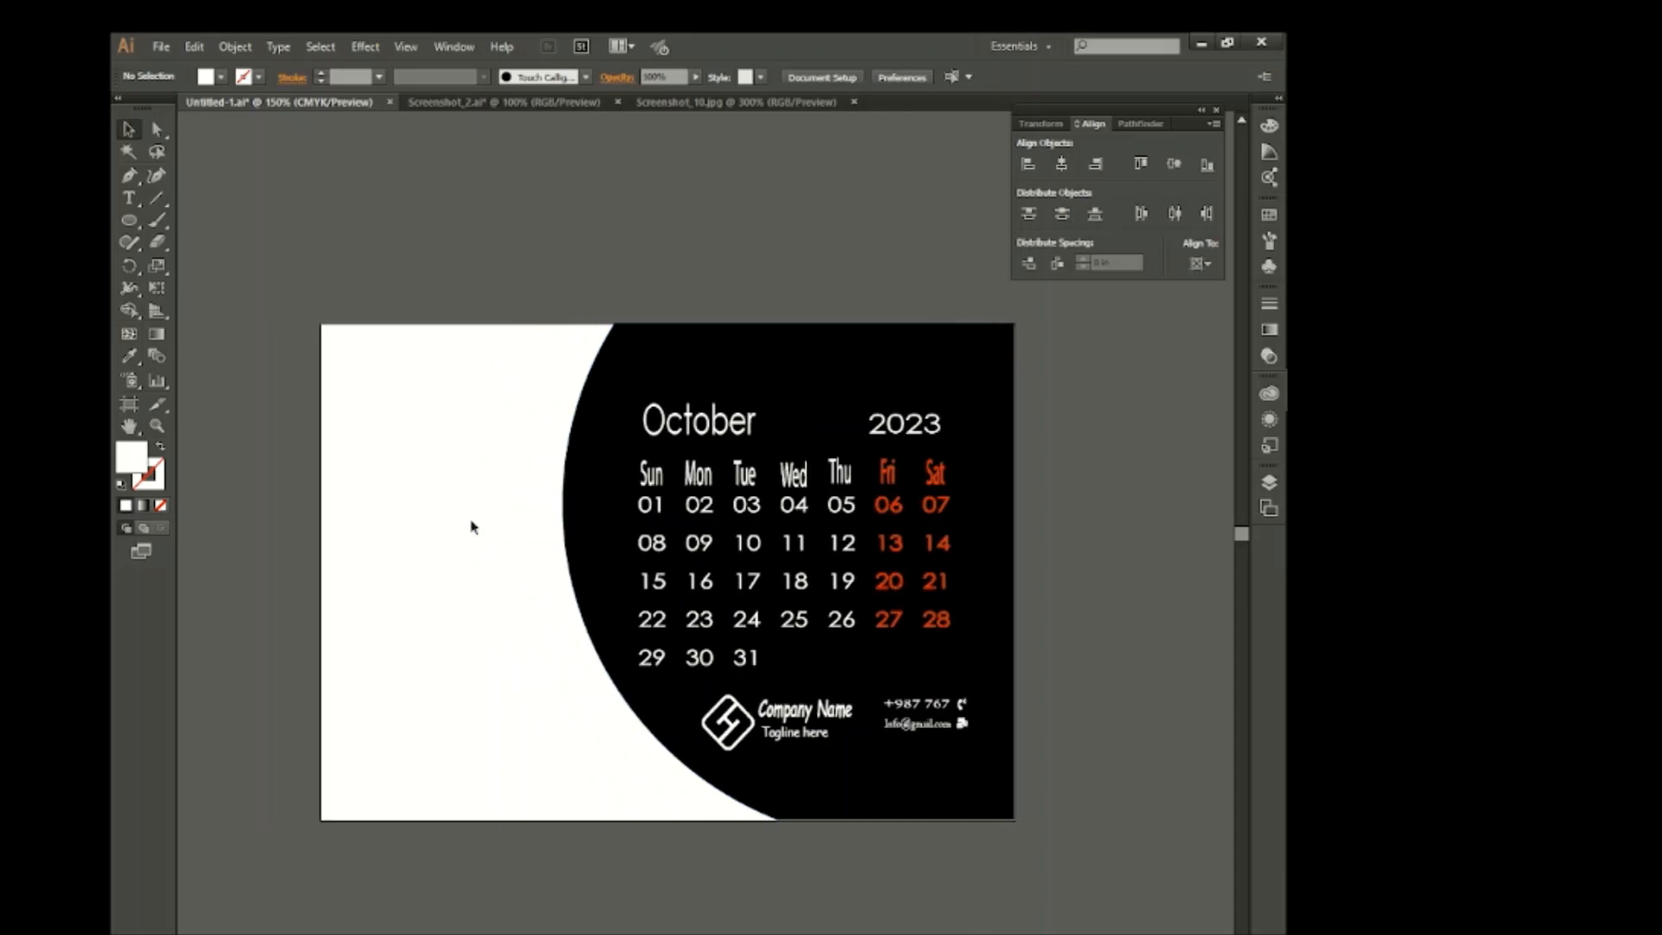
{"action": "left_click", "coordinate": [129, 174]}
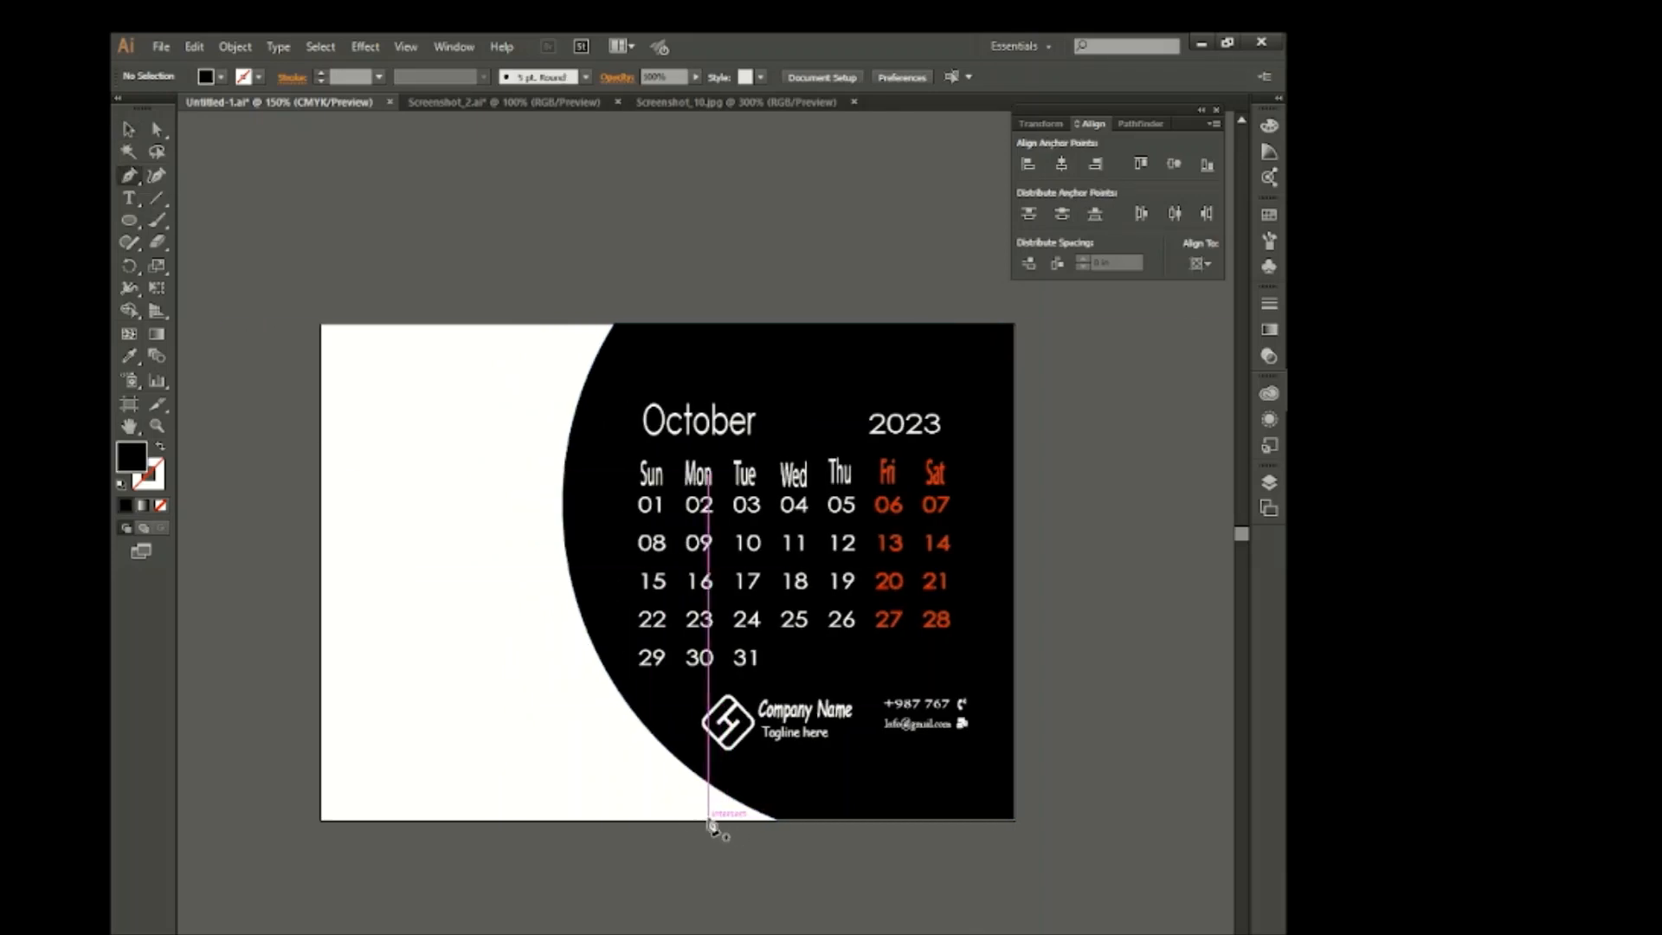
{"action": "left_click_drag", "start_coordinate": [708, 821], "coordinate": [801, 104]}
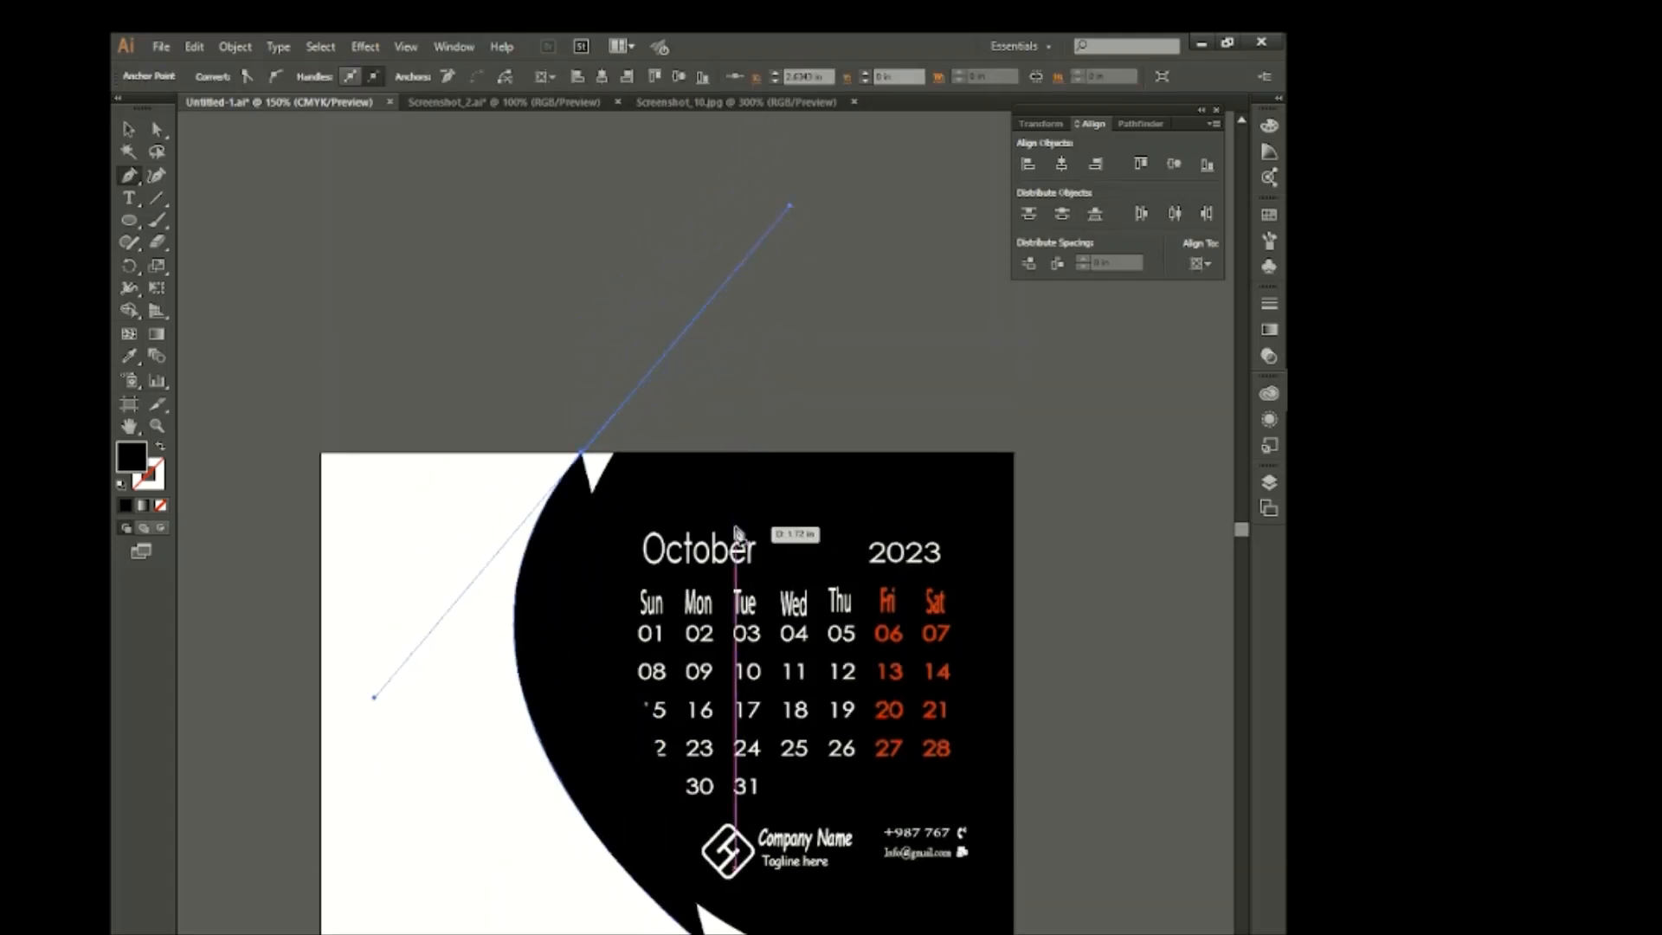
{"action": "key", "text": "ctrl+z"}
{"action": "key", "text": "ctrl+z"}
Draw a Pen tool curve from the page's bottom edge to its top edge outside the circle, adding another anchor farther left along the top.
{"action": "scroll", "coordinate": [637, 508], "scroll_direction": "down", "scroll_amount": 2}
{"action": "scroll", "coordinate": [678, 552], "scroll_direction": "down", "scroll_amount": 2}
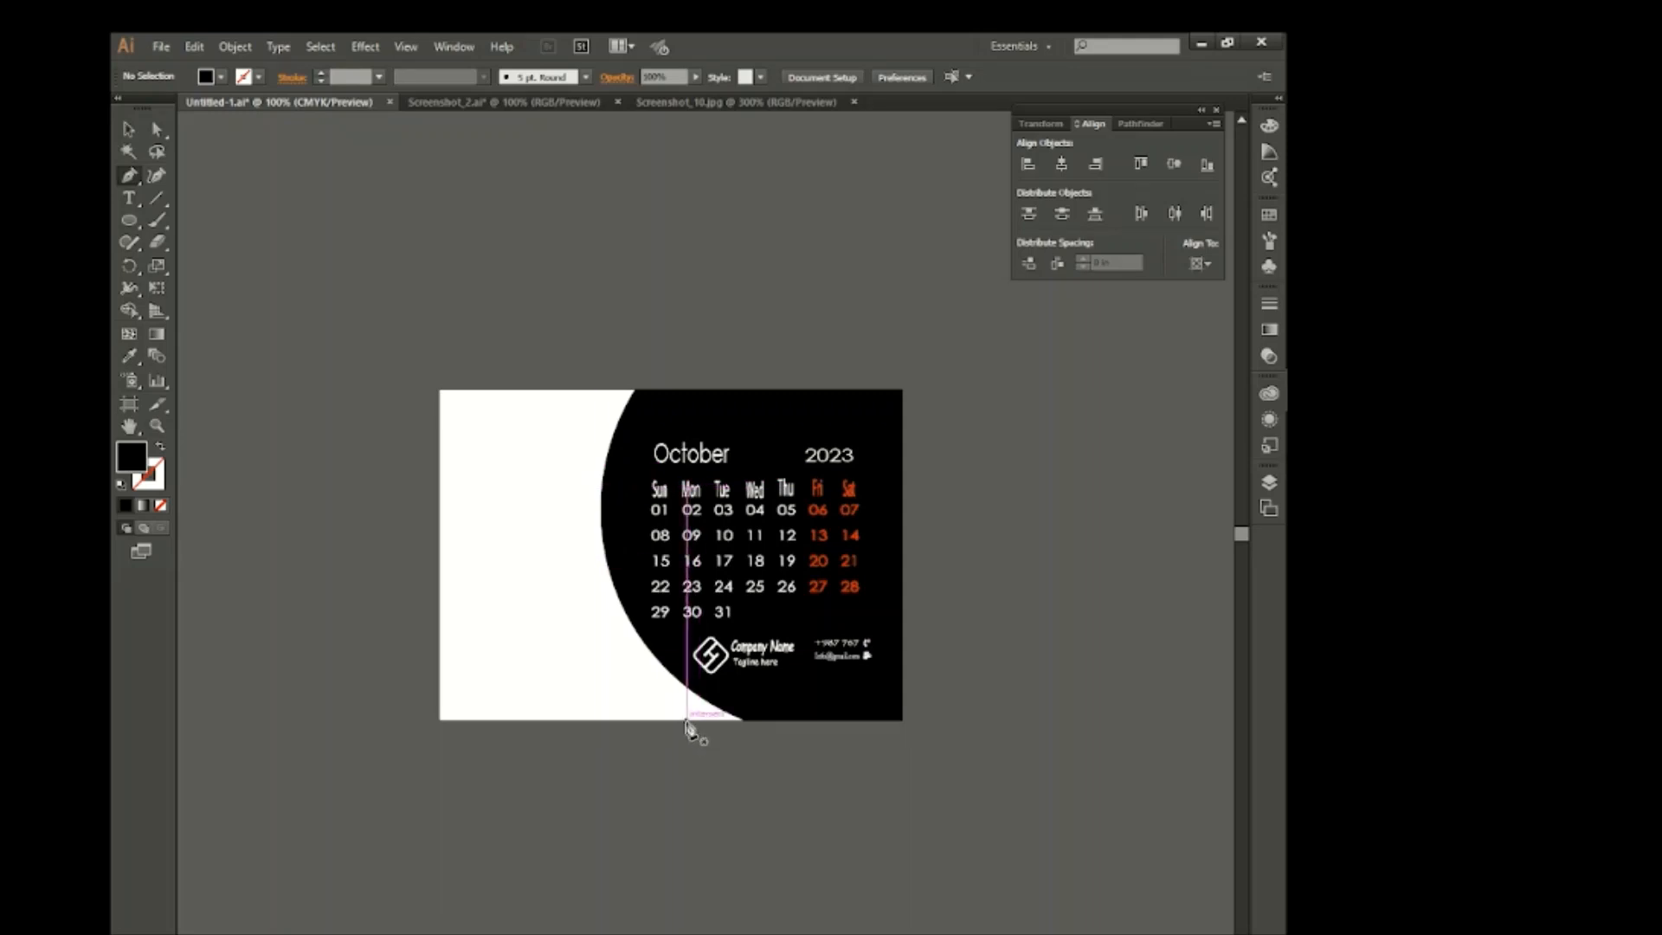
{"action": "left_click", "coordinate": [686, 720]}
{"action": "left_click_drag", "start_coordinate": [599, 389], "coordinate": [677, 163]}
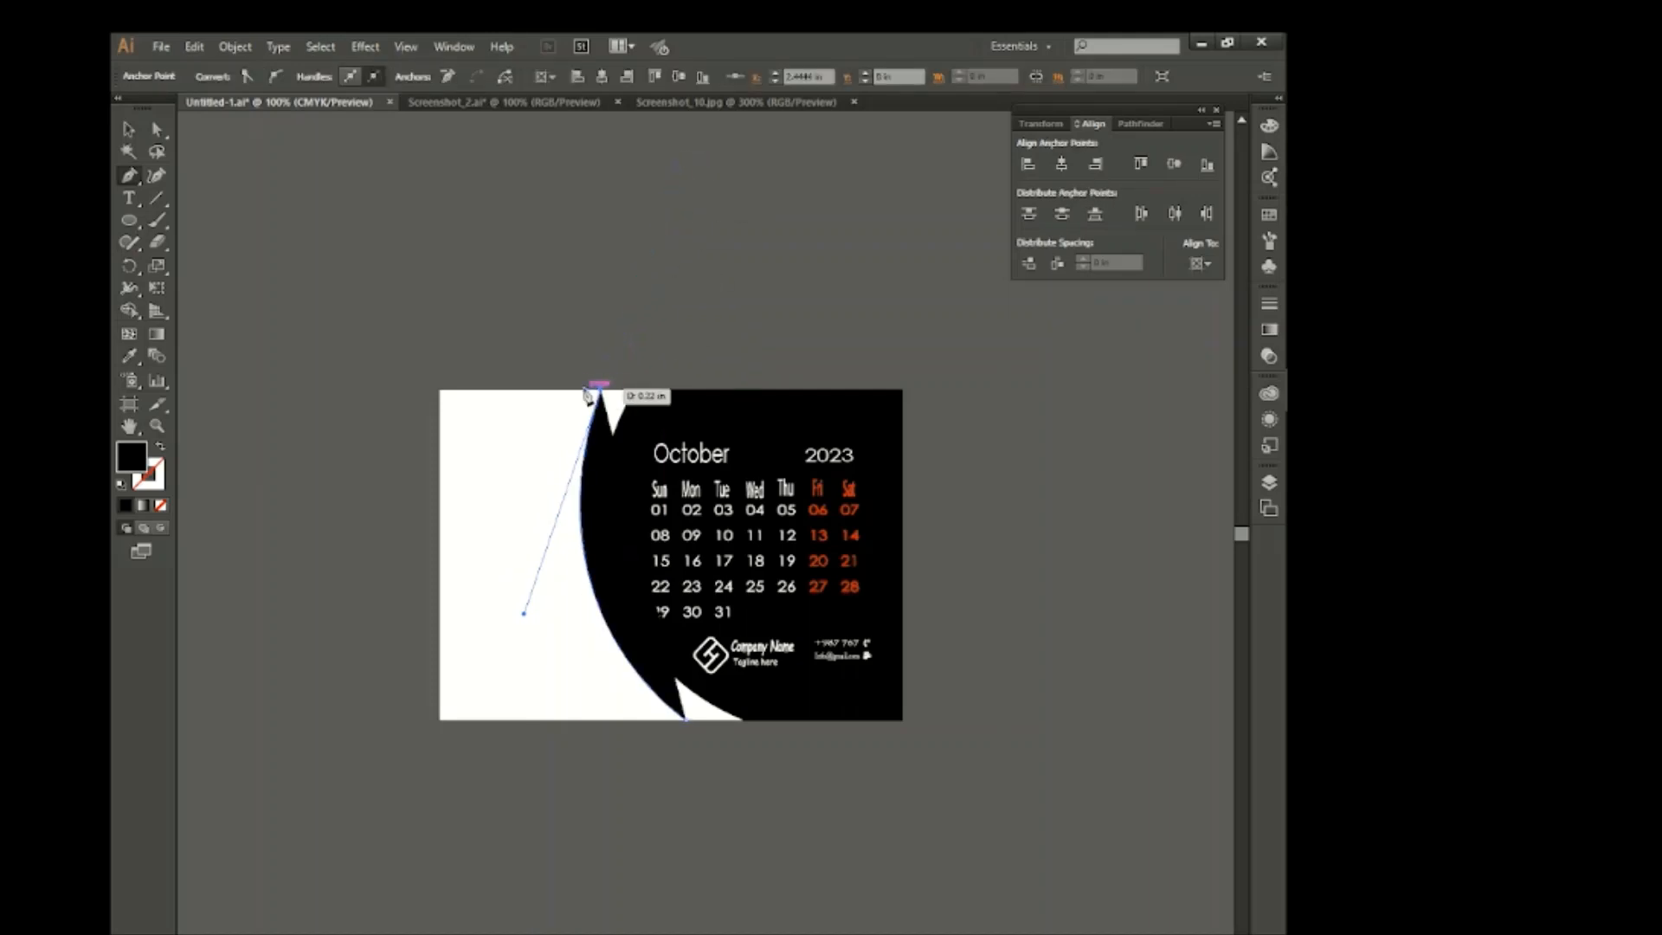
{"action": "left_click_drag", "start_coordinate": [586, 396], "coordinate": [537, 394]}
{"action": "left_click", "coordinate": [517, 390]}
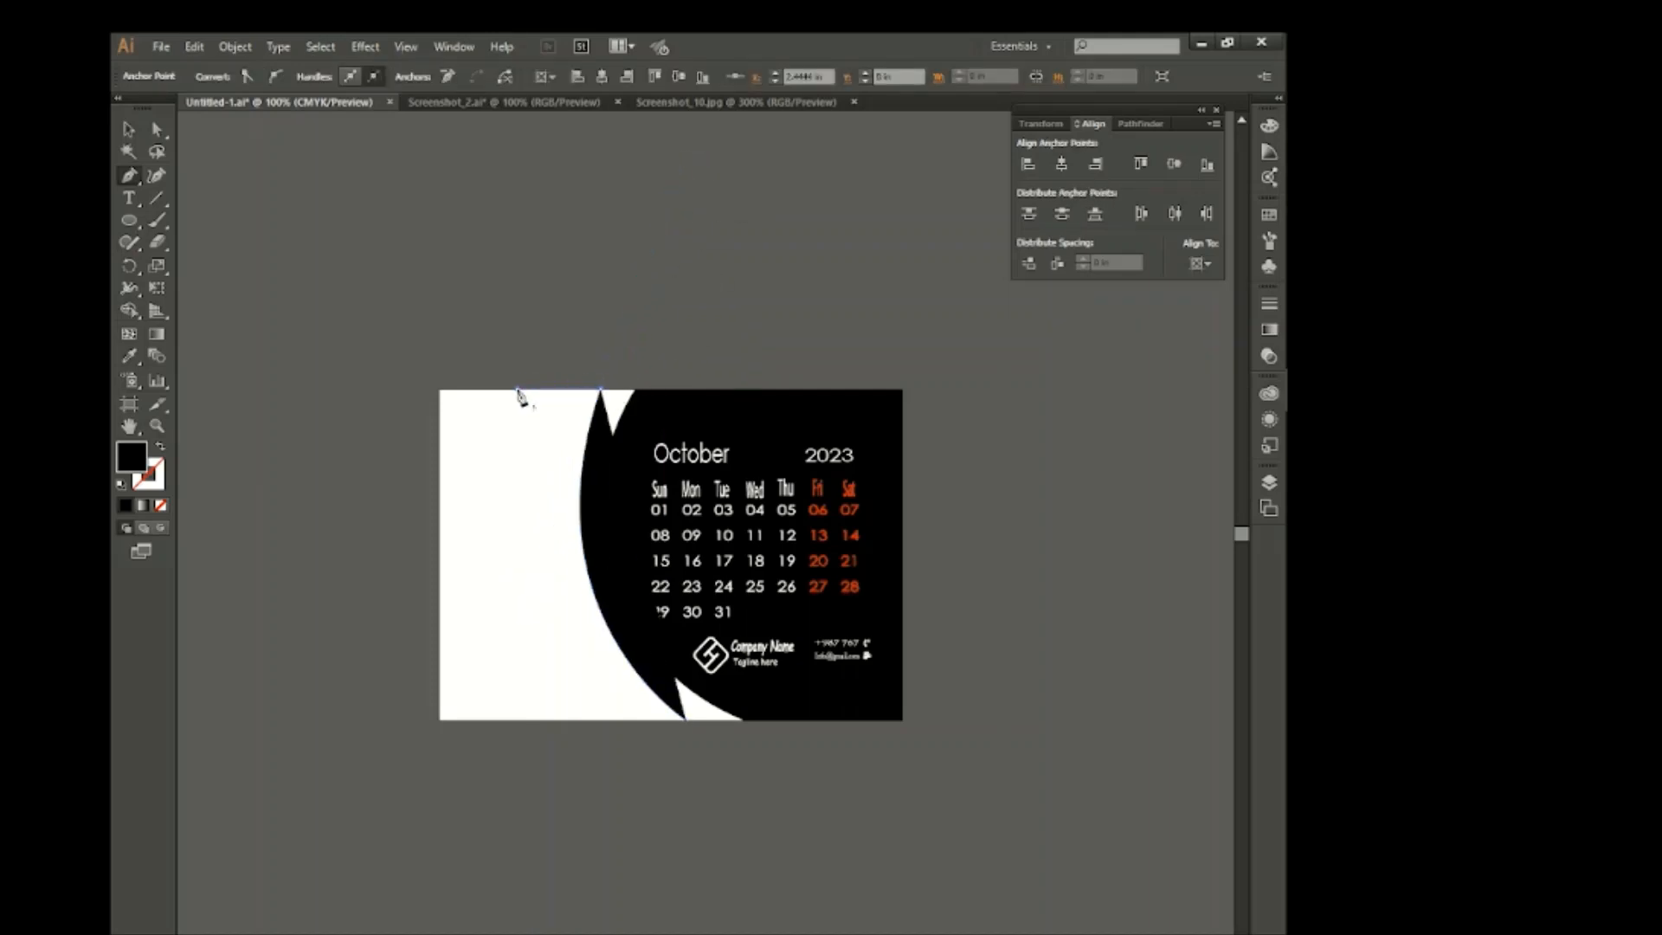
Nudge the curved shape's newest anchor point slightly farther left along the page's top edge.
{"action": "key", "text": "Left"}
{"action": "key", "text": "Left"}
{"action": "key", "text": "Left"}
{"action": "key", "text": "Left"}
{"action": "key", "text": "Left"}
{"action": "key", "text": "Left"}
{"action": "key", "text": "Left"}
{"action": "key", "text": "Left"}
{"action": "key", "text": "Left"}
{"action": "key", "text": "Left"}
{"action": "key", "text": "Left"}
{"action": "key", "text": "Left"}
{"action": "key", "text": "Left"}
{"action": "key", "text": "Left"}
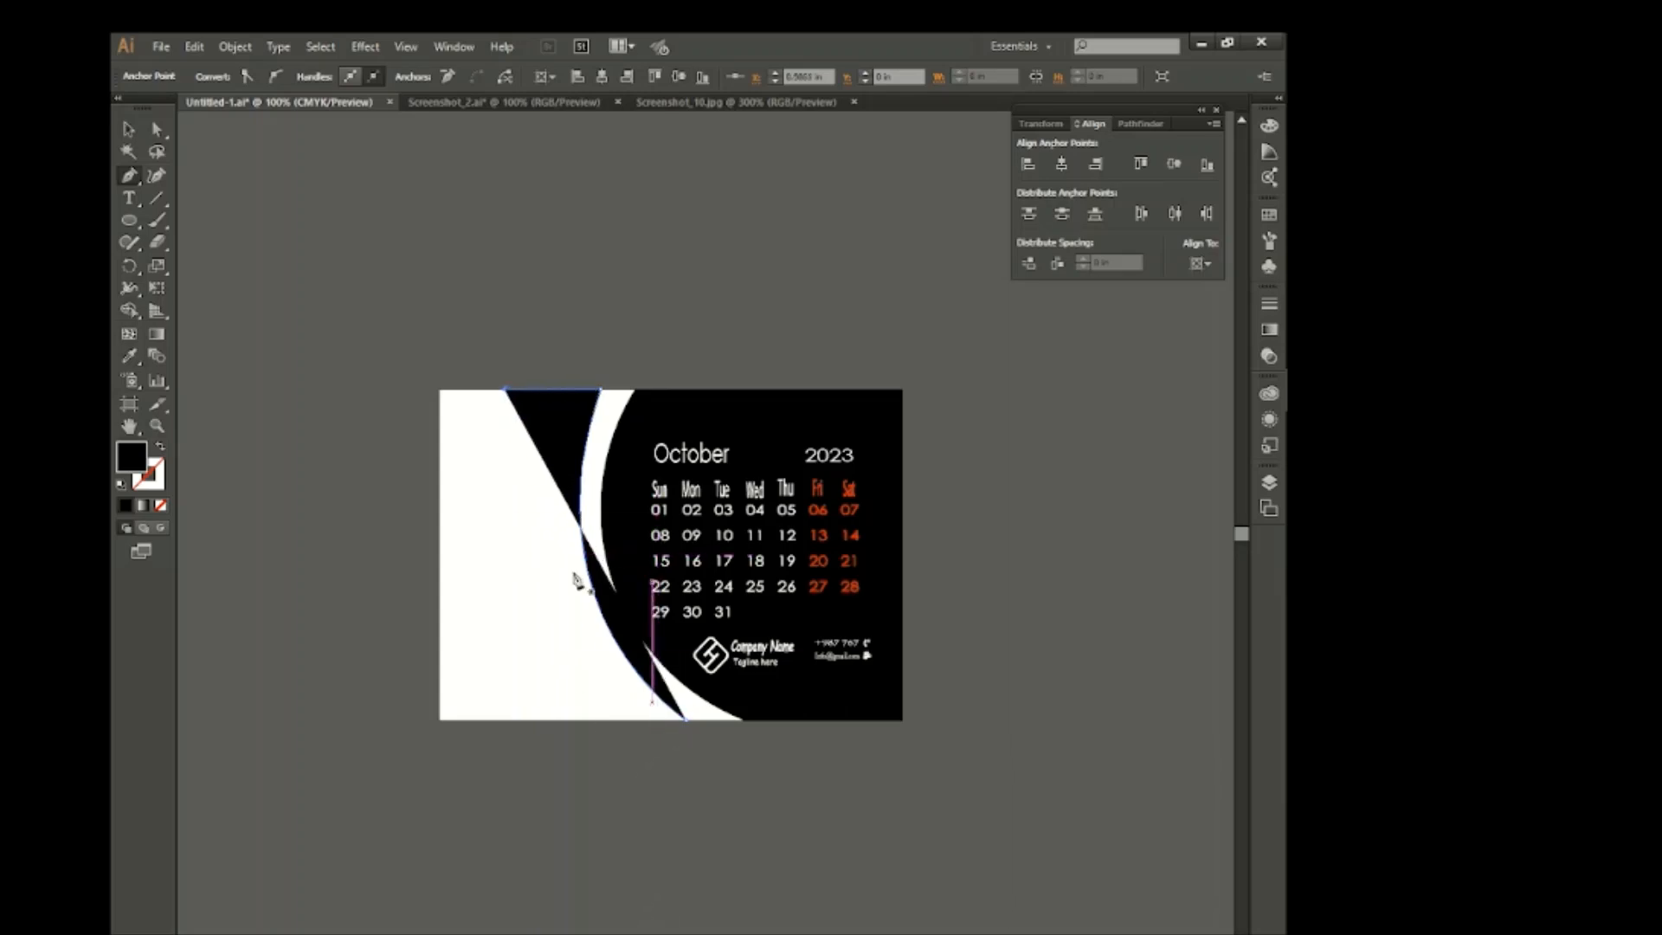
Complete the black curved shape with a Pen curve sweeping from its top-edge point down to the page's bottom edge.
{"action": "left_click_drag", "start_coordinate": [505, 391], "coordinate": [667, 735]}
{"action": "left_click", "coordinate": [142, 126]}
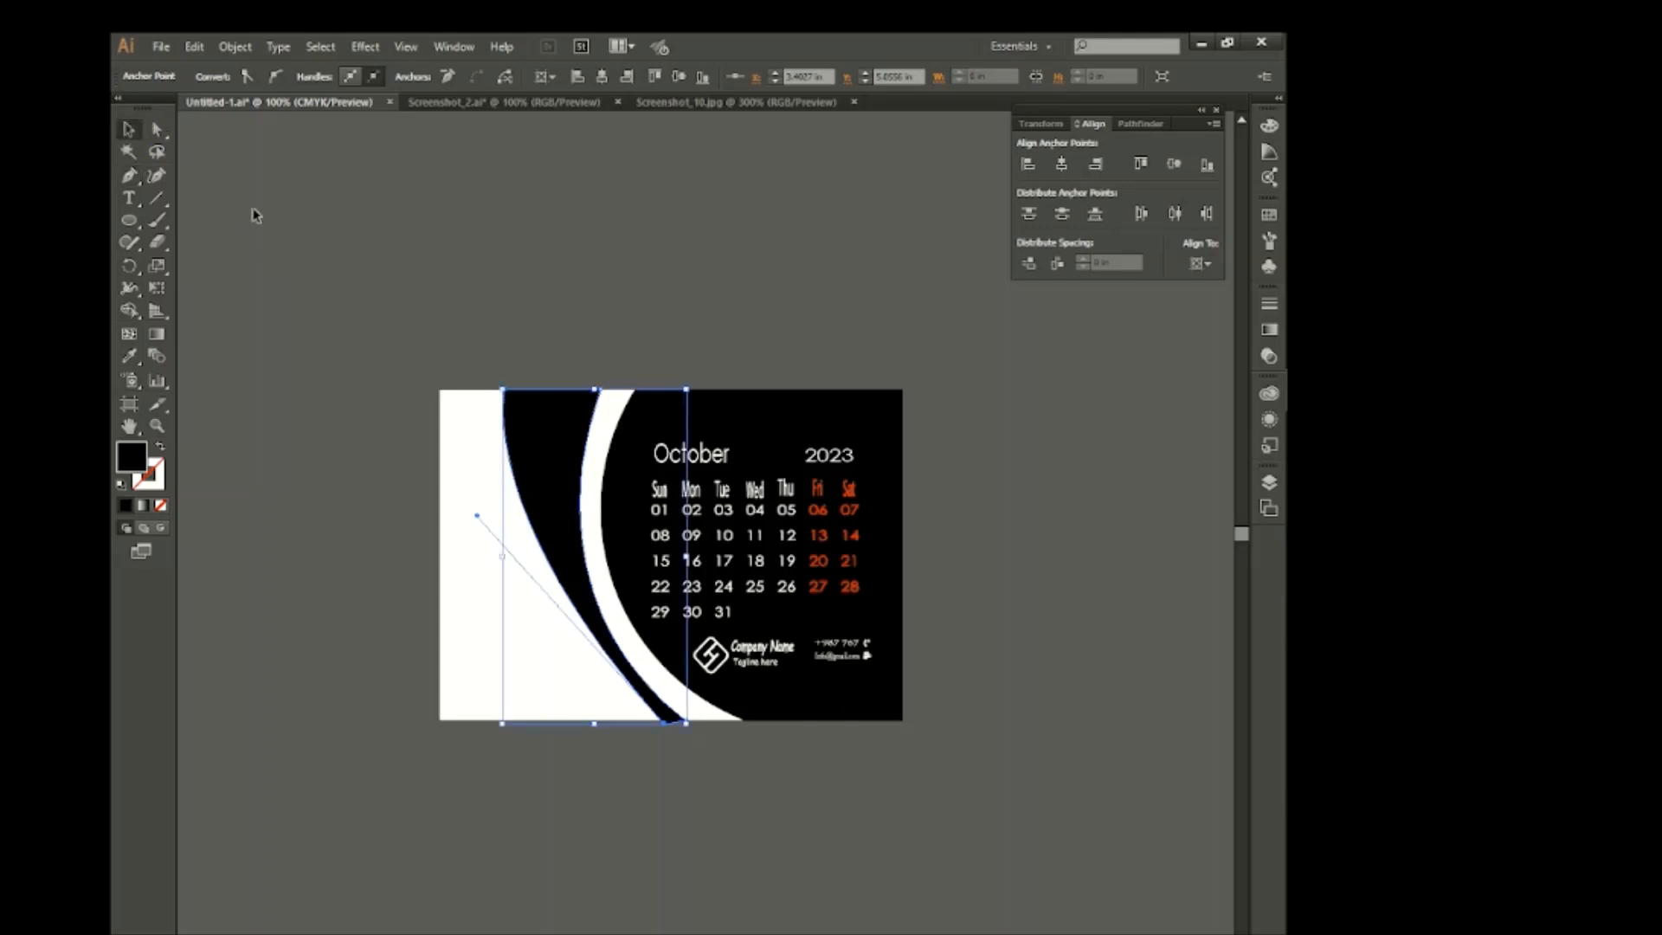
{"action": "left_click", "coordinate": [279, 364]}
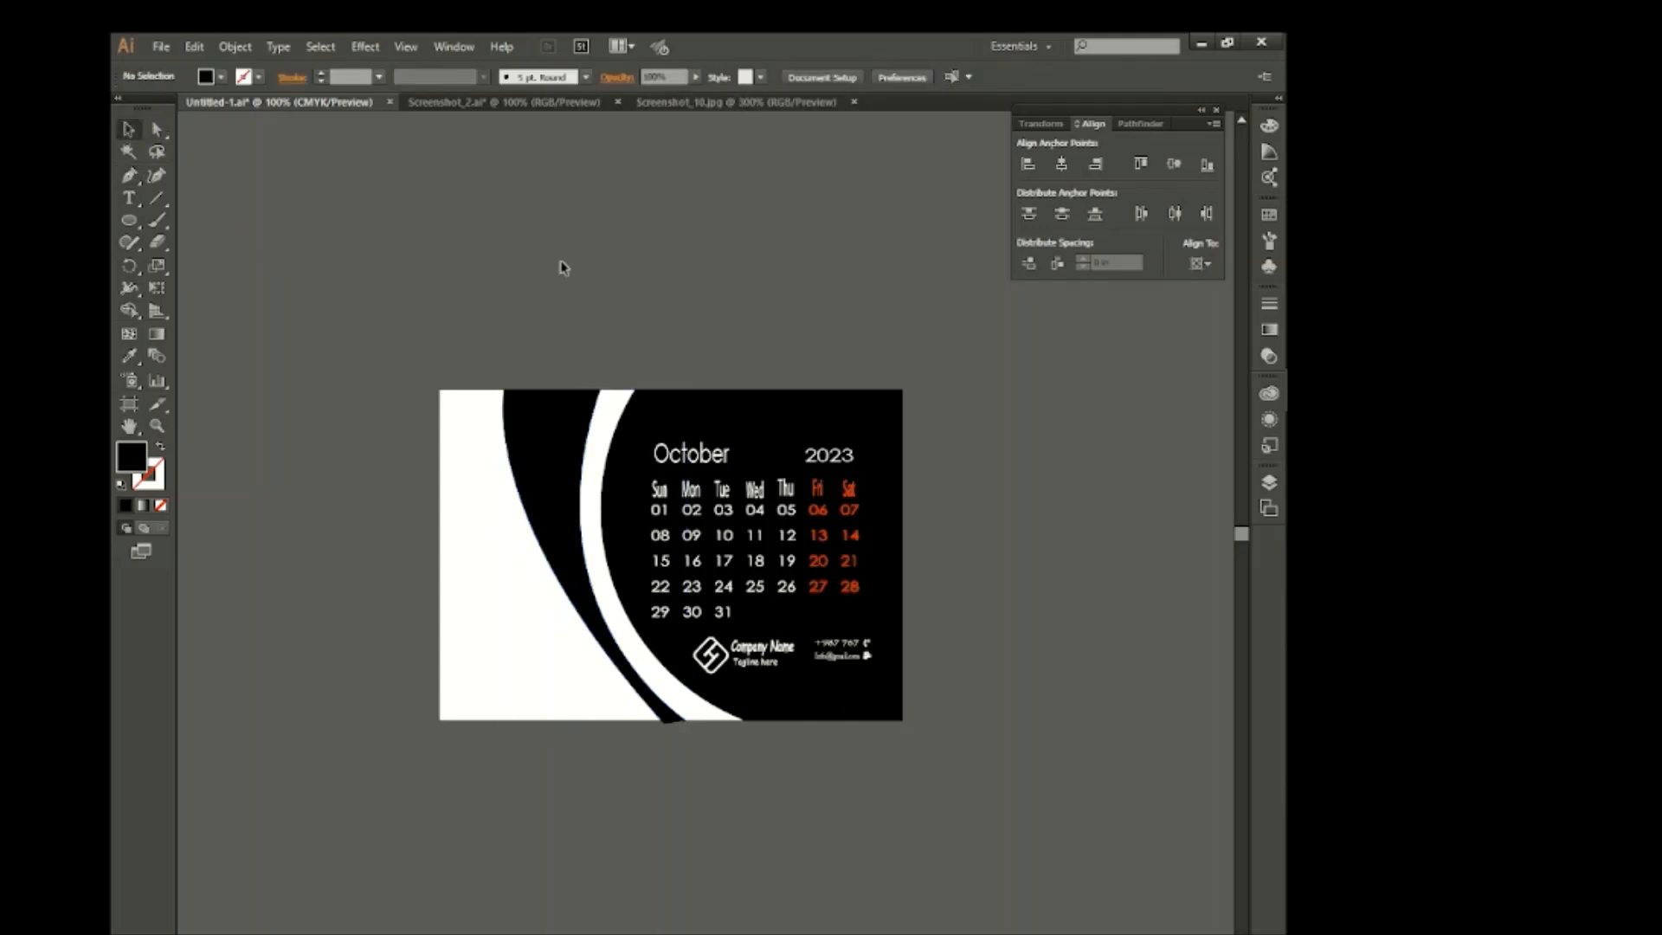
Shift the black curved shape's upper-left anchor point slightly to the right along the page's top edge.
{"action": "left_click", "coordinate": [552, 410]}
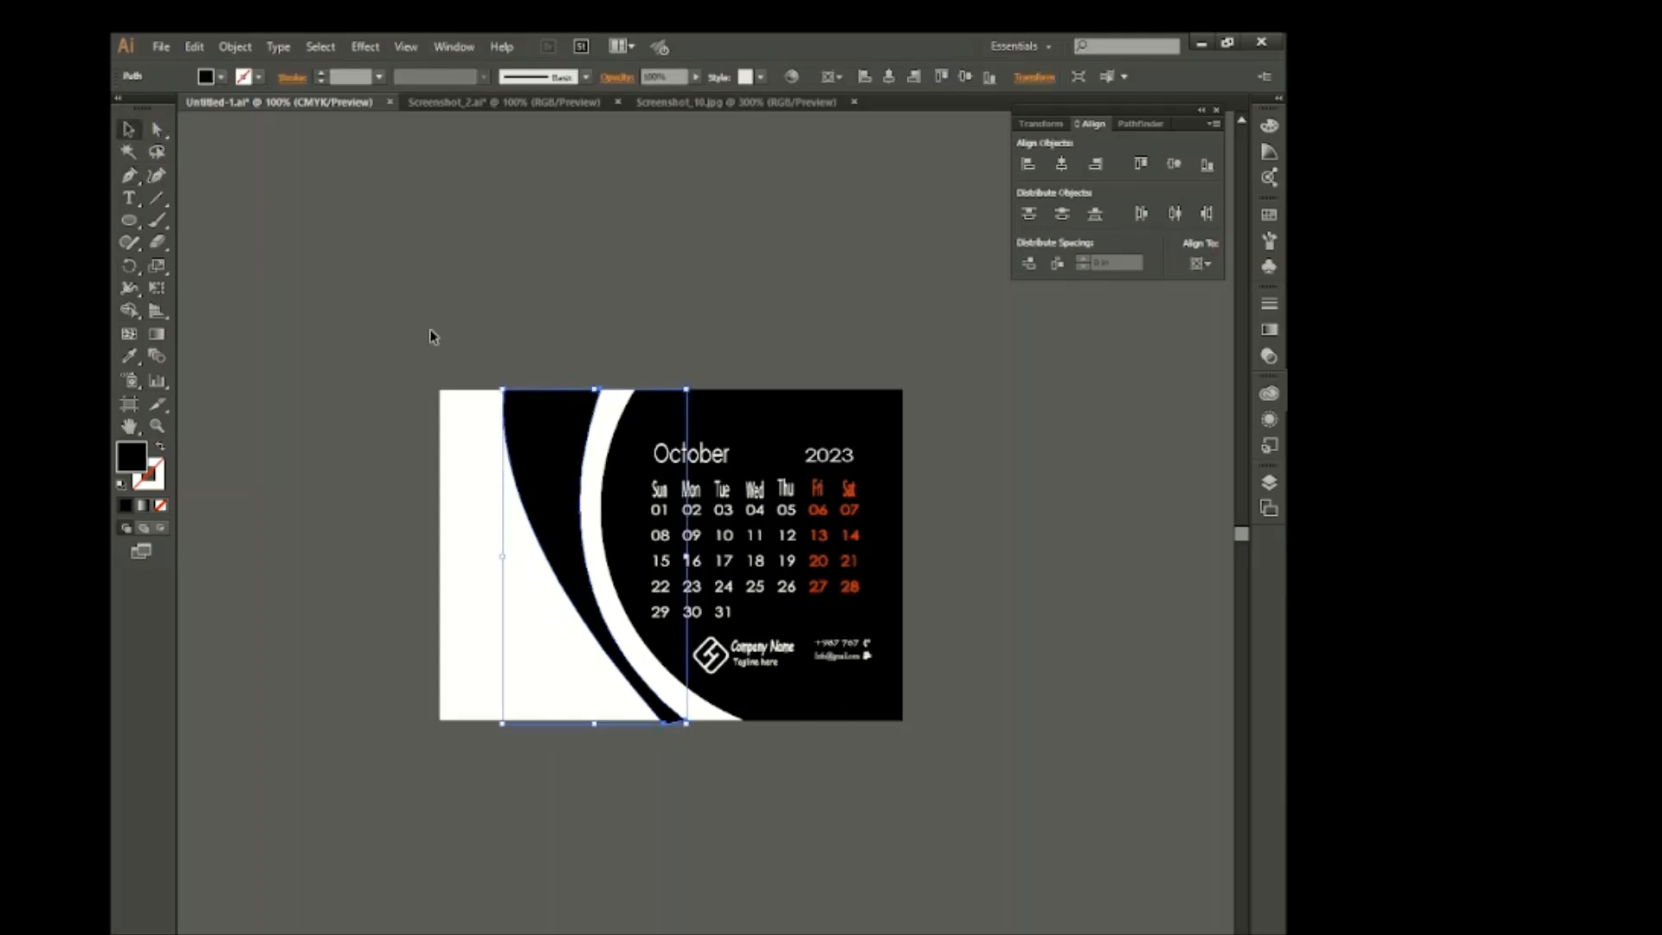
{"action": "left_click", "coordinate": [160, 132]}
{"action": "left_click_drag", "start_coordinate": [503, 390], "coordinate": [520, 389]}
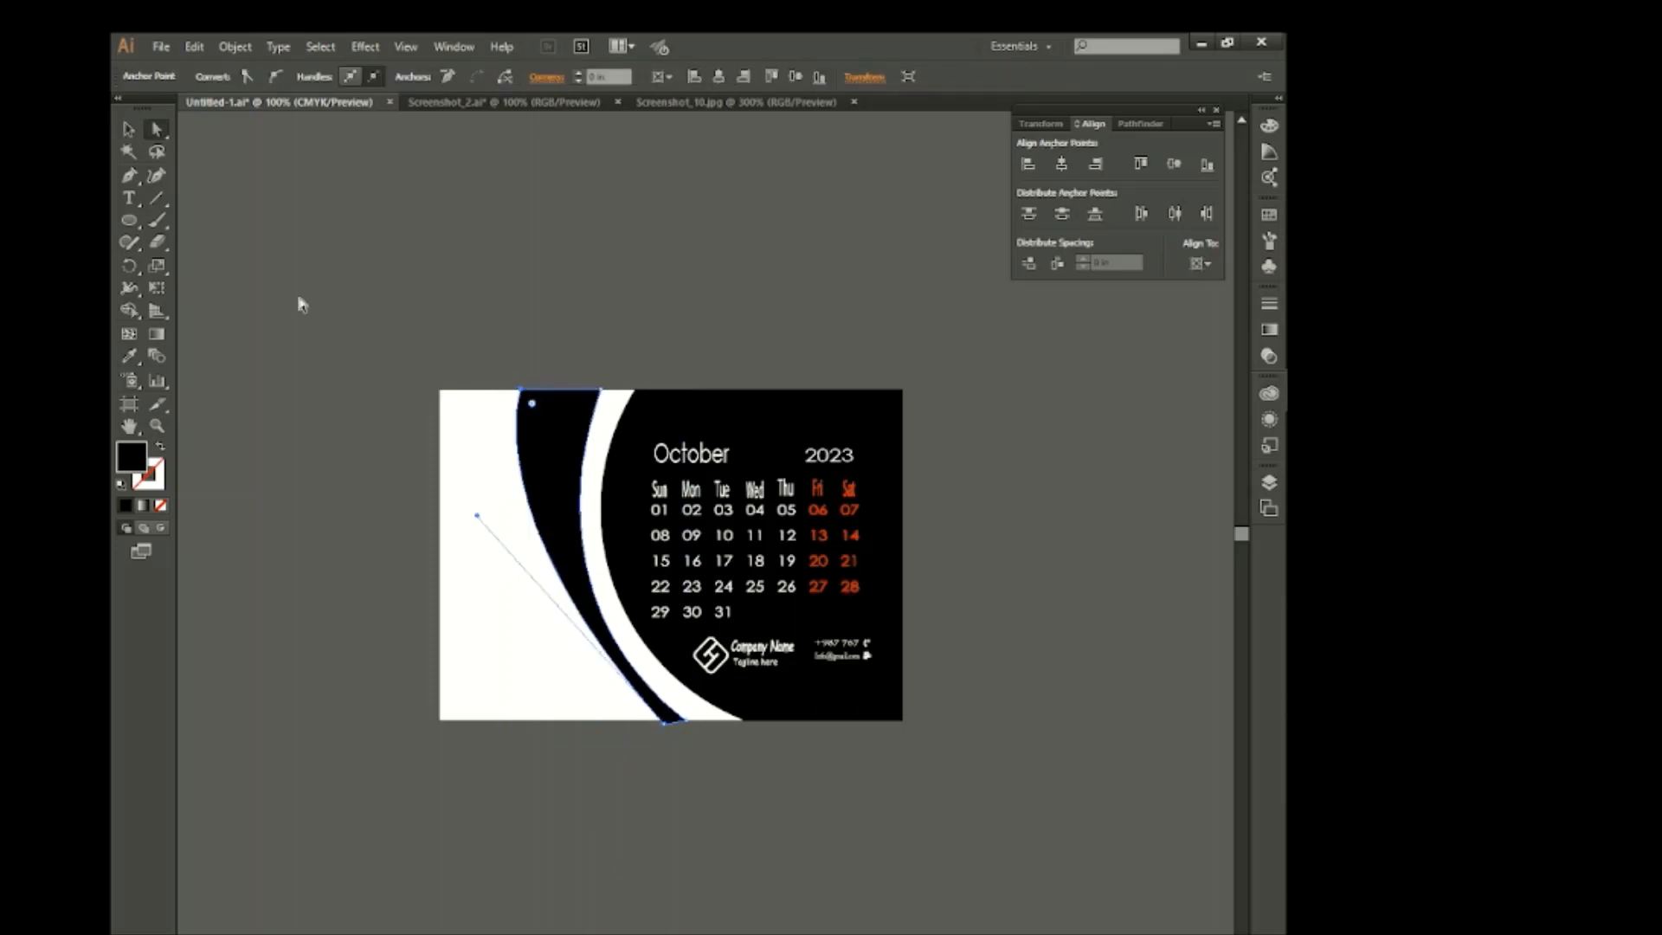
{"action": "left_click", "coordinate": [128, 129]}
{"action": "left_click", "coordinate": [279, 208]}
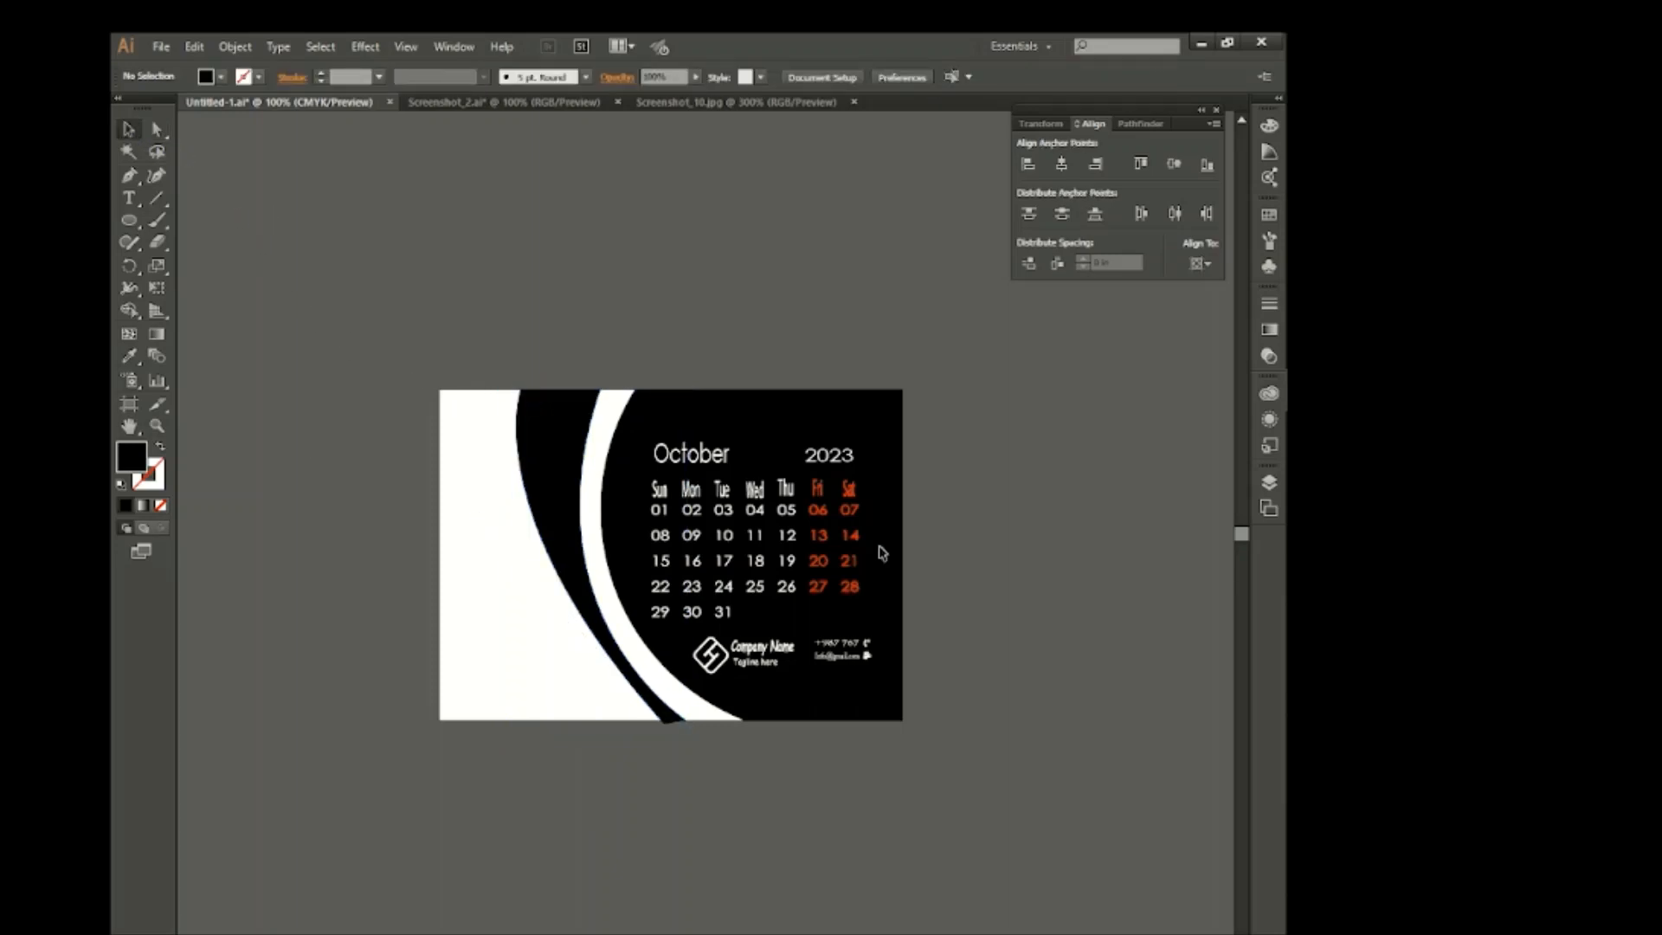
Draw a single Pen curve from the page's top edge down through the white area, left of the black curved shape.
{"action": "left_click", "coordinate": [129, 175]}
{"action": "left_click", "coordinate": [482, 389]}
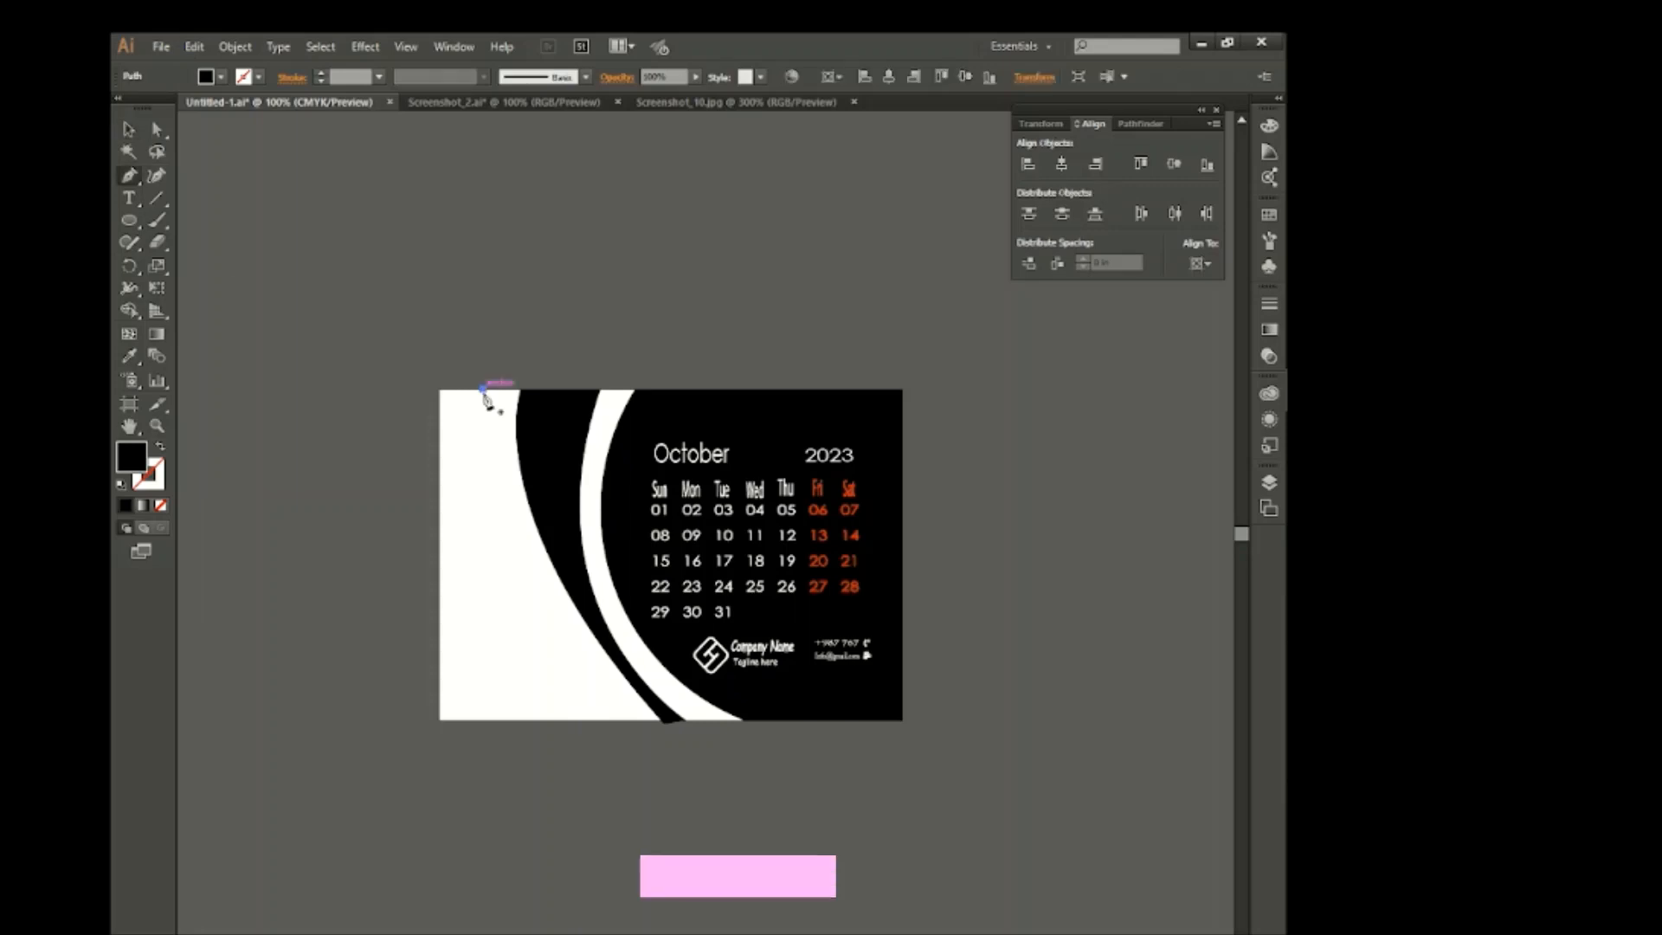
{"action": "left_click_drag", "start_coordinate": [529, 638], "coordinate": [618, 800]}
{"action": "left_click", "coordinate": [128, 128]}
{"action": "left_click_drag", "start_coordinate": [410, 378], "coordinate": [485, 500]}
{"action": "scroll", "coordinate": [437, 386], "scroll_direction": "up", "scroll_amount": 1}
{"action": "scroll", "coordinate": [523, 378], "scroll_direction": "down", "scroll_amount": 2}
{"action": "scroll", "coordinate": [523, 378], "scroll_direction": "right", "scroll_amount": 2}
Give the new curve a 5 pt black stroke and no fill.
{"action": "left_click", "coordinate": [248, 78]}
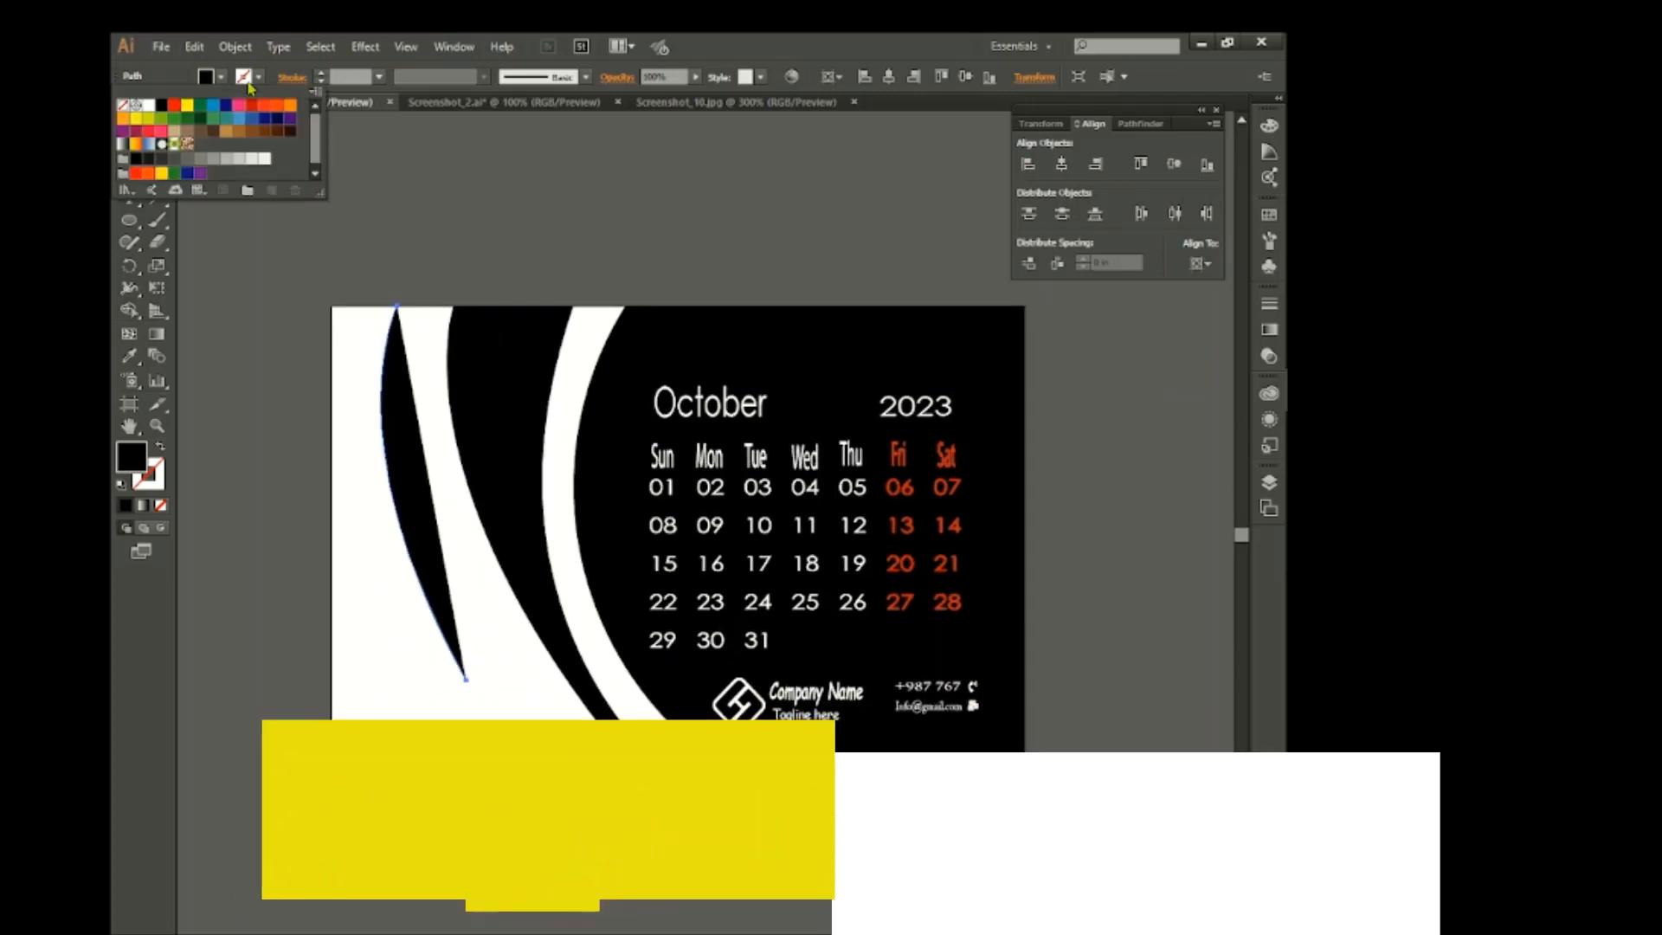
{"action": "left_click", "coordinate": [172, 114]}
{"action": "scroll", "coordinate": [360, 78], "scroll_direction": "up", "scroll_amount": 2}
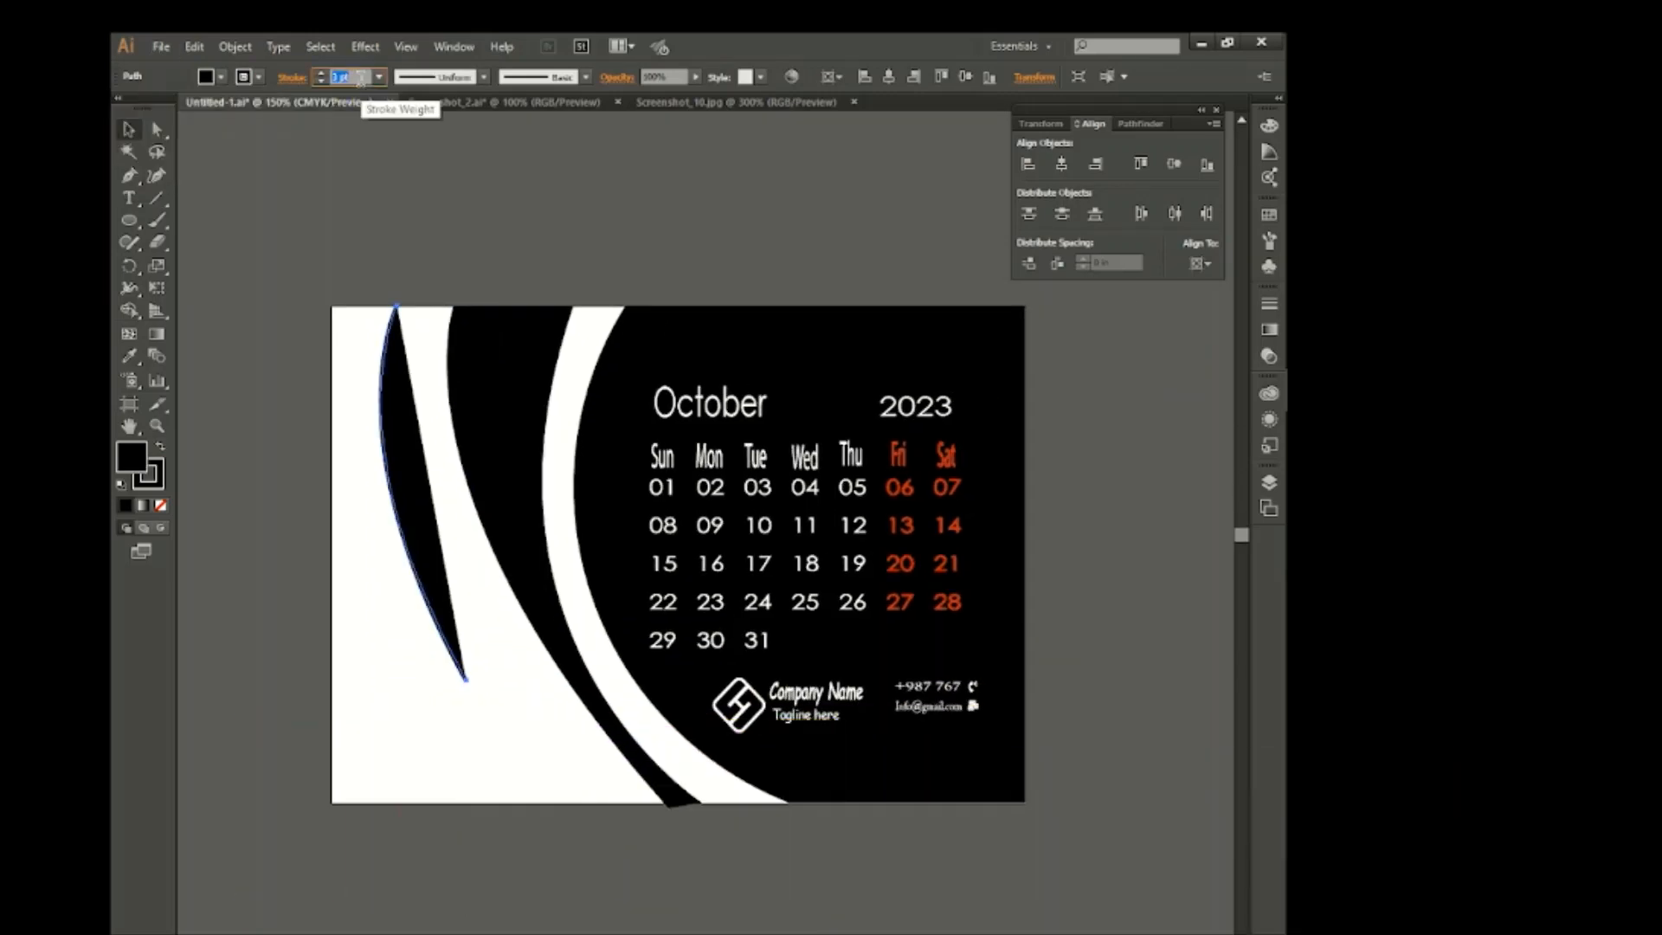
{"action": "left_click", "coordinate": [219, 77]}
{"action": "left_click", "coordinate": [123, 106]}
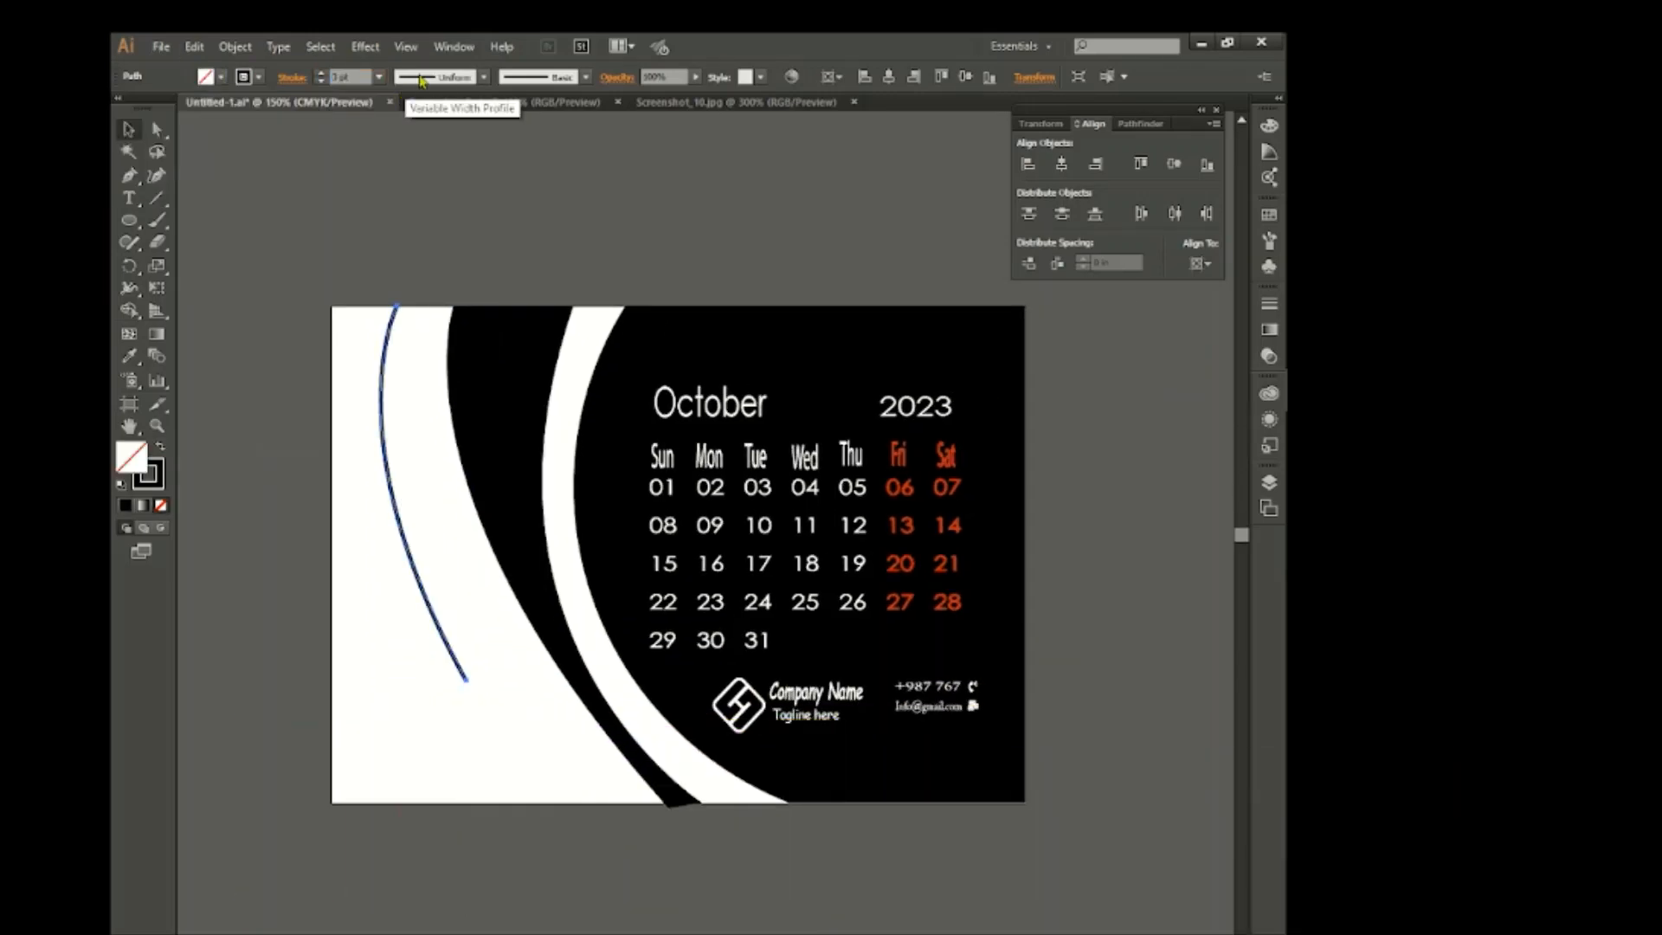
Apply a tapered width profile at 12 pt to the curve's stroke and expand it into a filled shape.
{"action": "left_click", "coordinate": [437, 77]}
{"action": "left_click", "coordinate": [437, 231]}
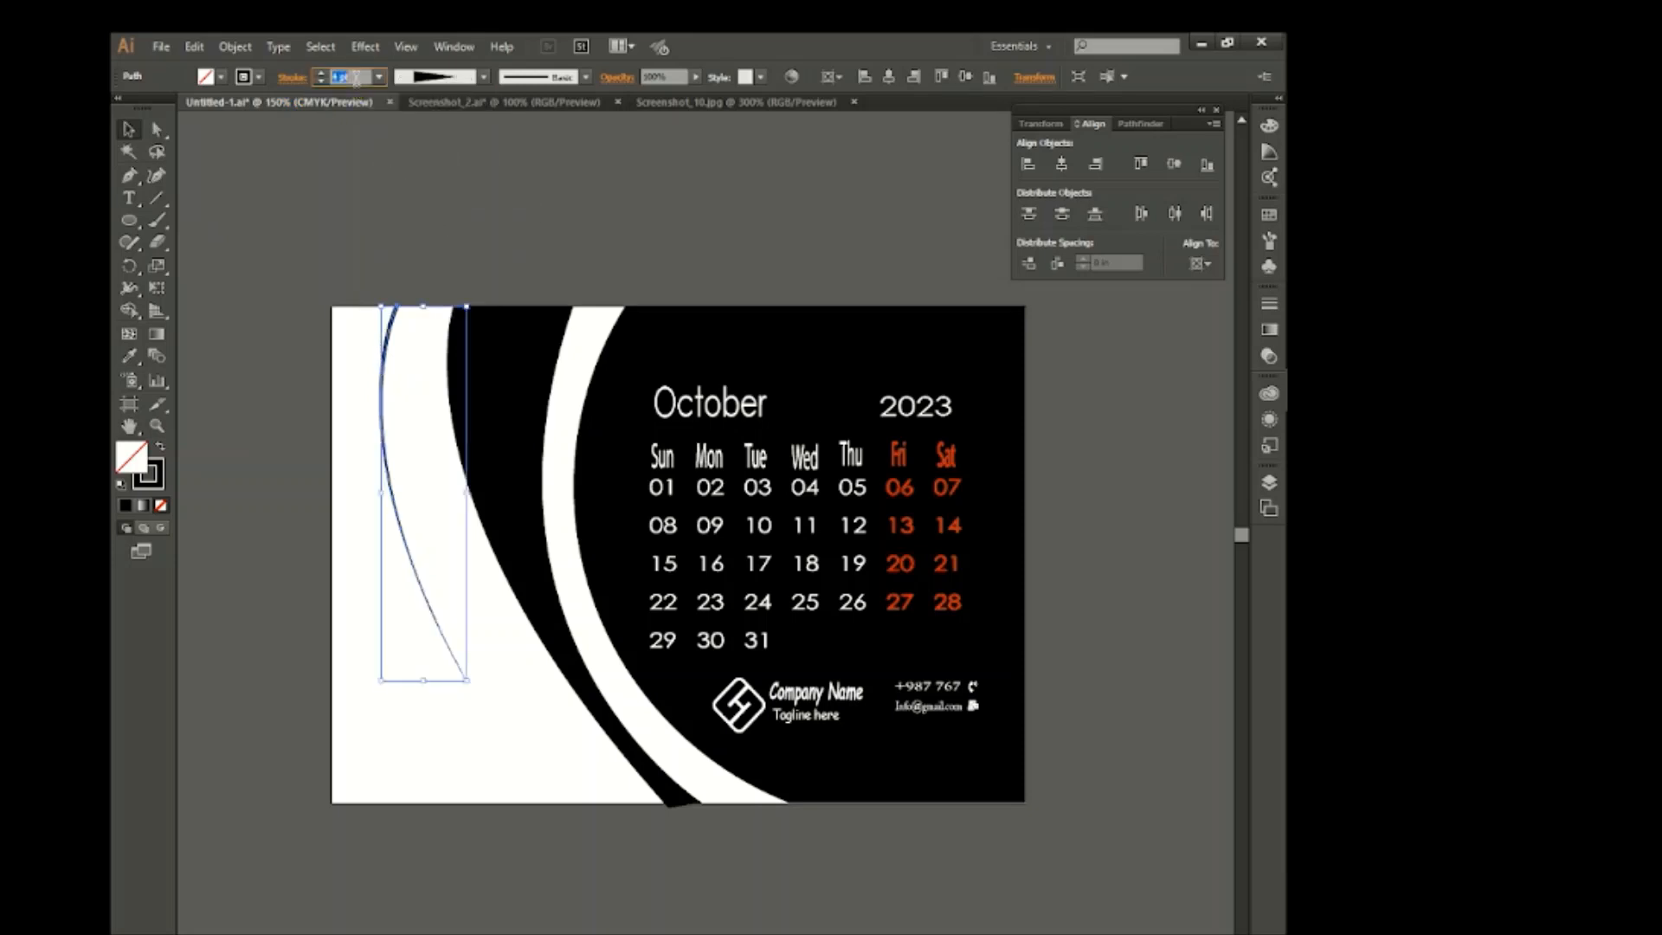
{"action": "scroll", "coordinate": [355, 79], "scroll_direction": "up", "scroll_amount": 3}
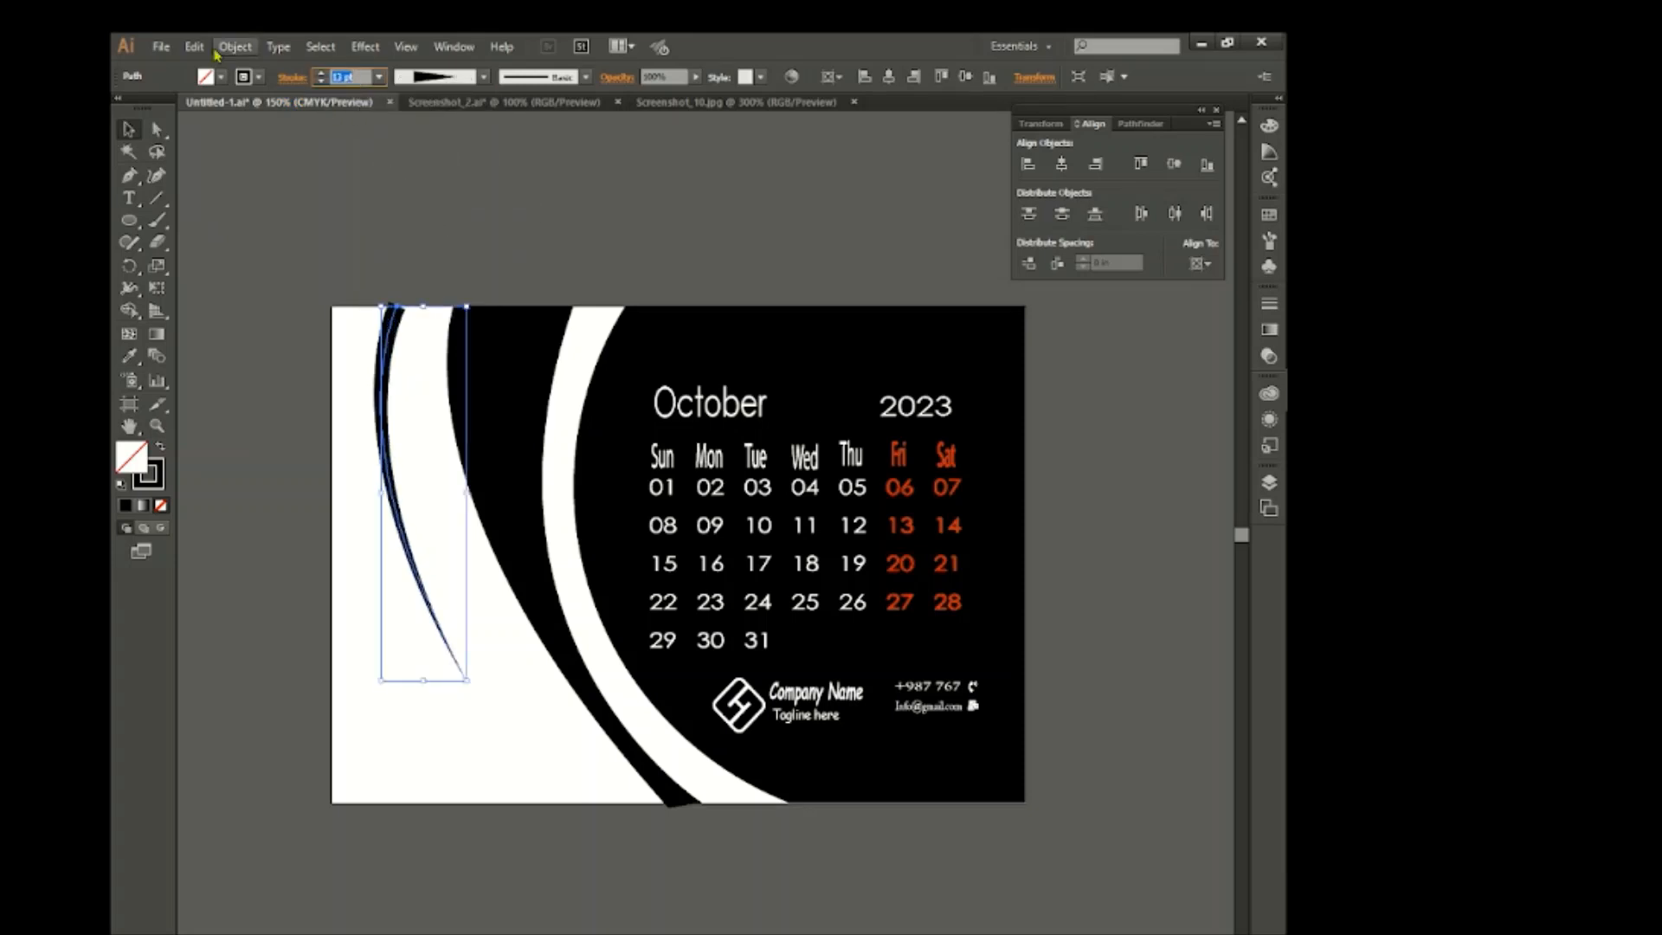
{"action": "left_click", "coordinate": [234, 46]}
{"action": "left_click", "coordinate": [305, 253]}
{"action": "left_click", "coordinate": [406, 216]}
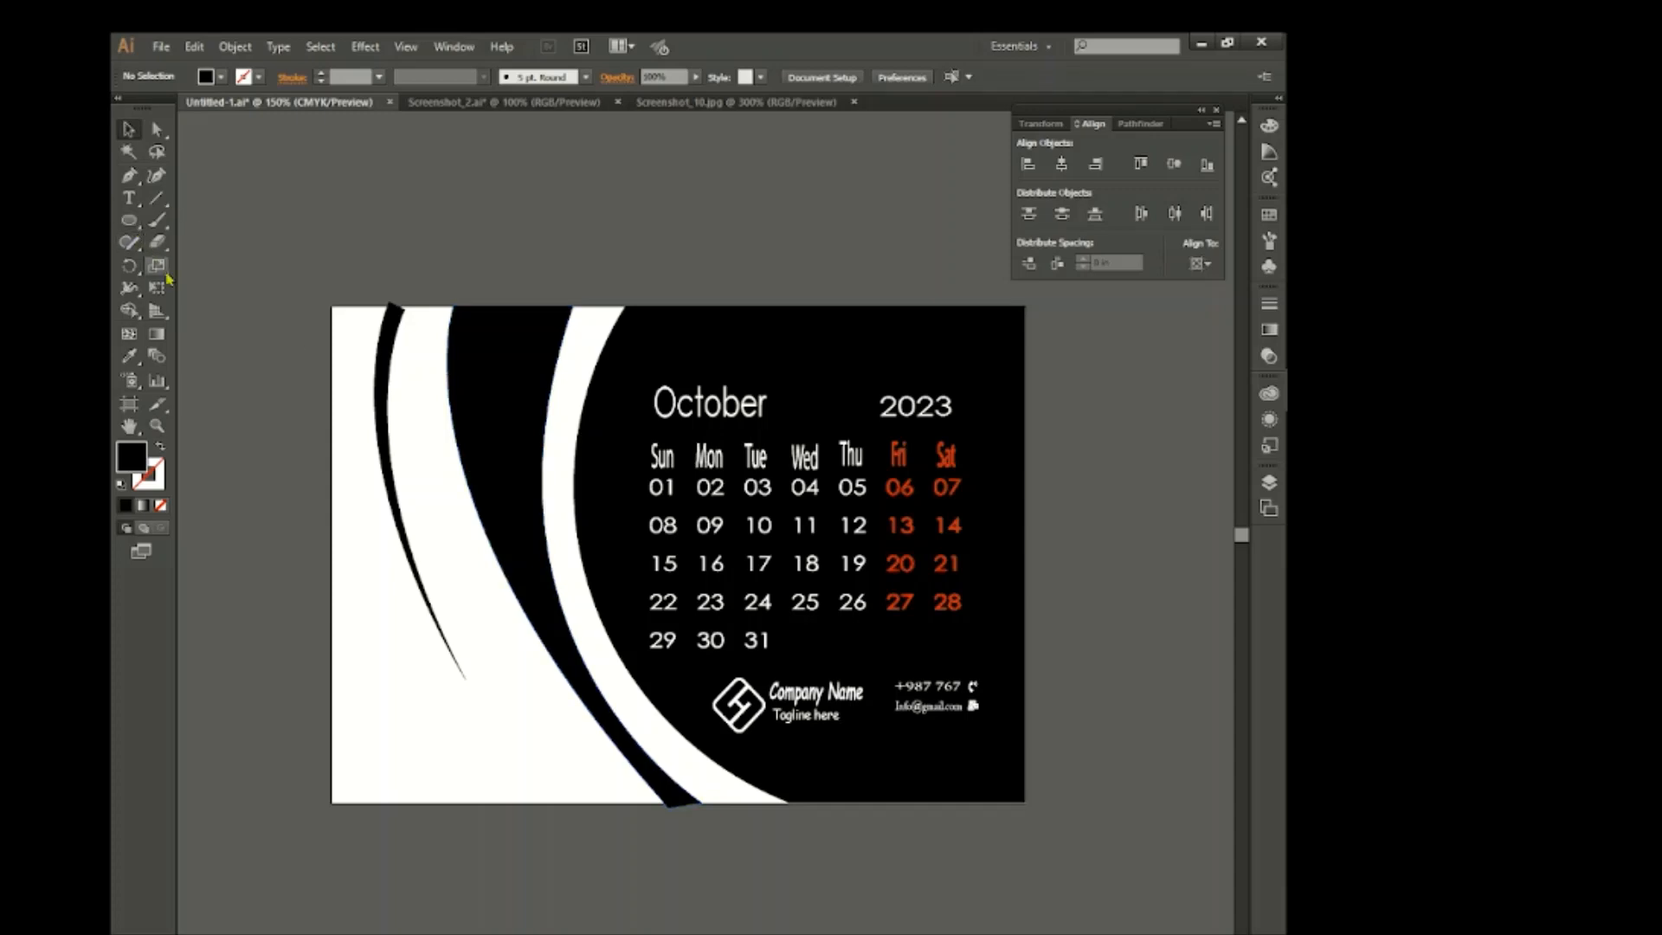
Draw a full-height rectangle from the page's upper-left corner to the black circle's lower end and fill it with teal.
{"action": "left_click_drag", "start_coordinate": [129, 220], "coordinate": [184, 226]}
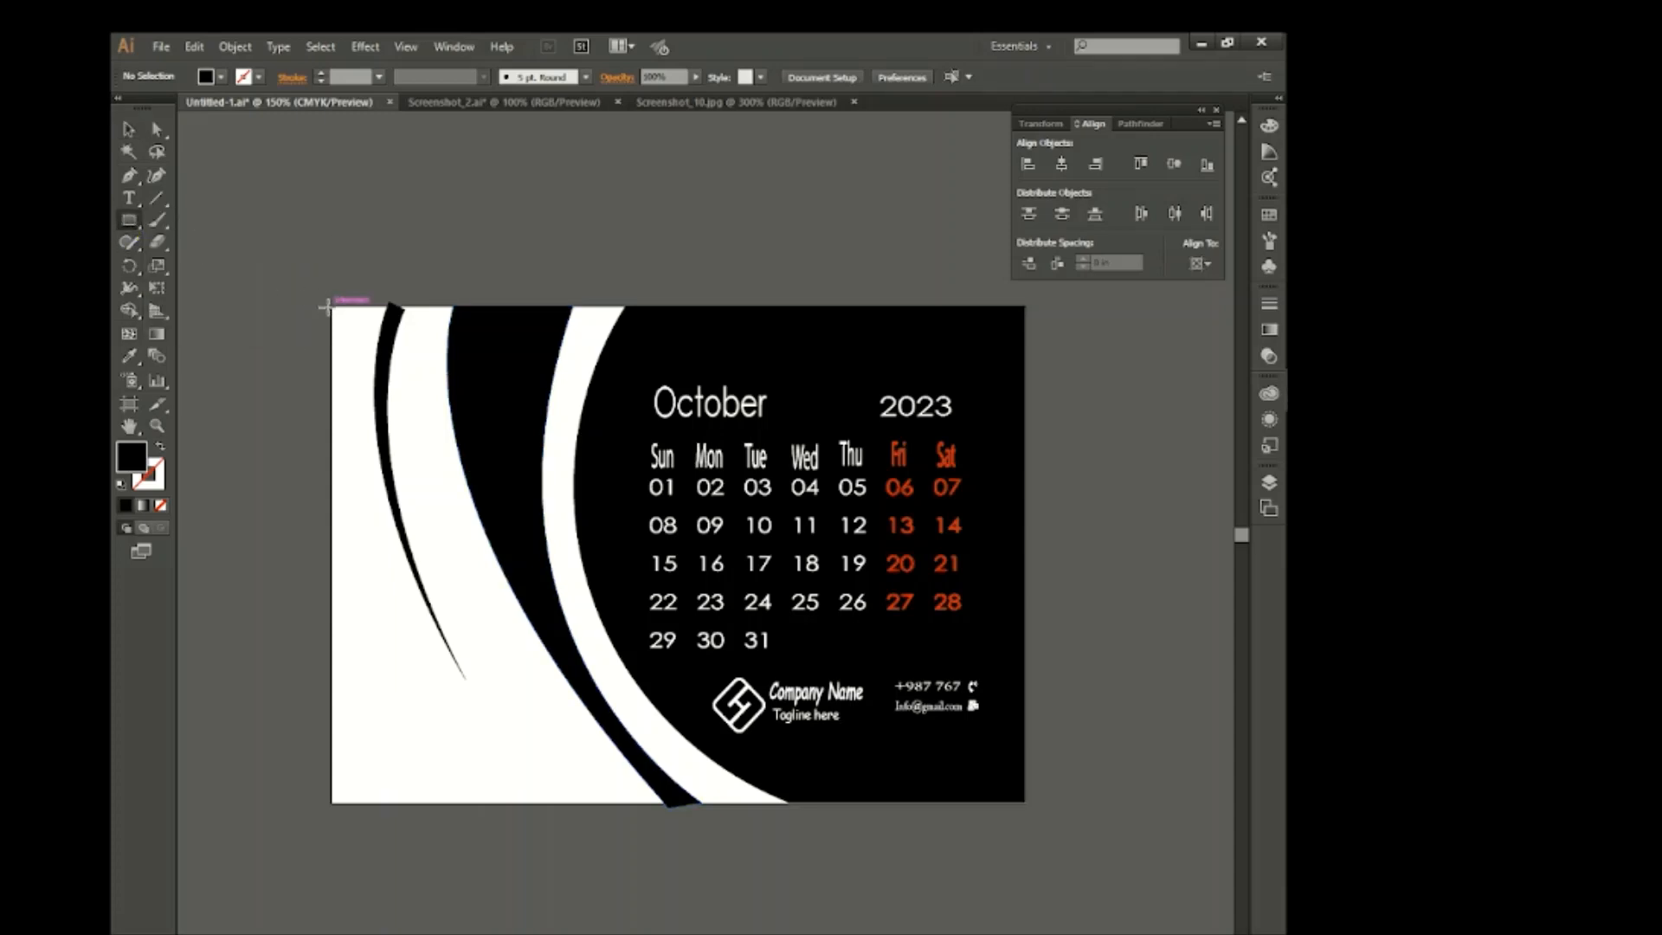
{"action": "left_click_drag", "start_coordinate": [327, 306], "coordinate": [789, 802]}
{"action": "left_click", "coordinate": [128, 129]}
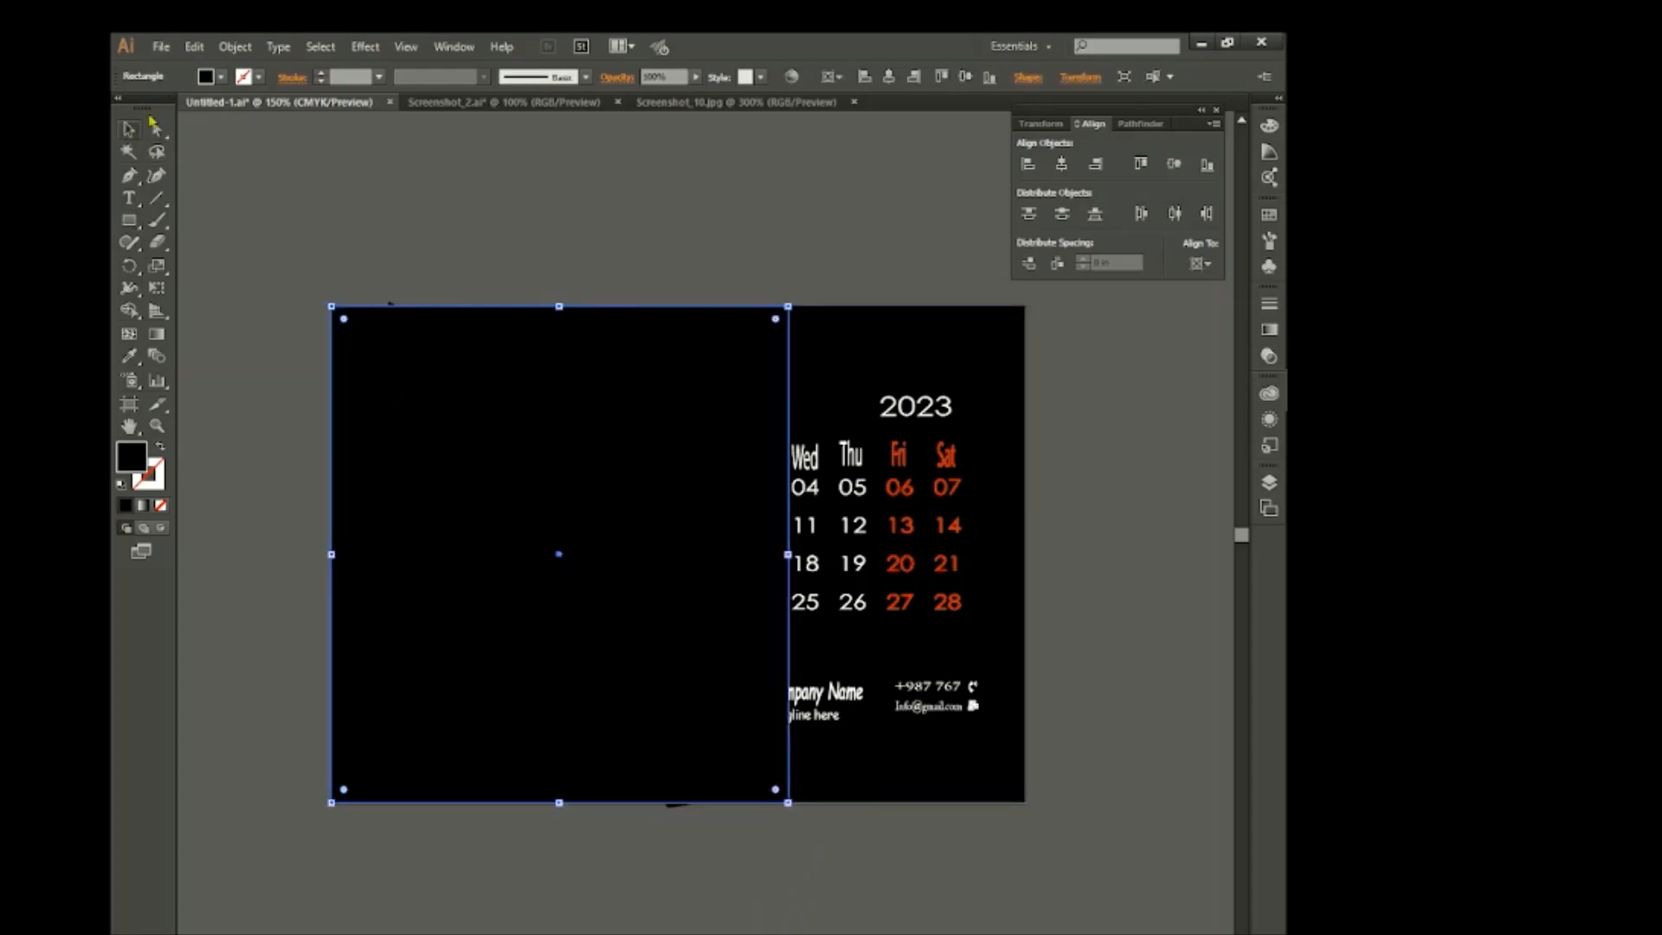
{"action": "left_click", "coordinate": [207, 77]}
{"action": "left_click", "coordinate": [227, 123]}
{"action": "left_click", "coordinate": [413, 207]}
Send the teal rectangle behind the calendar artwork.
{"action": "right_click", "coordinate": [485, 326]}
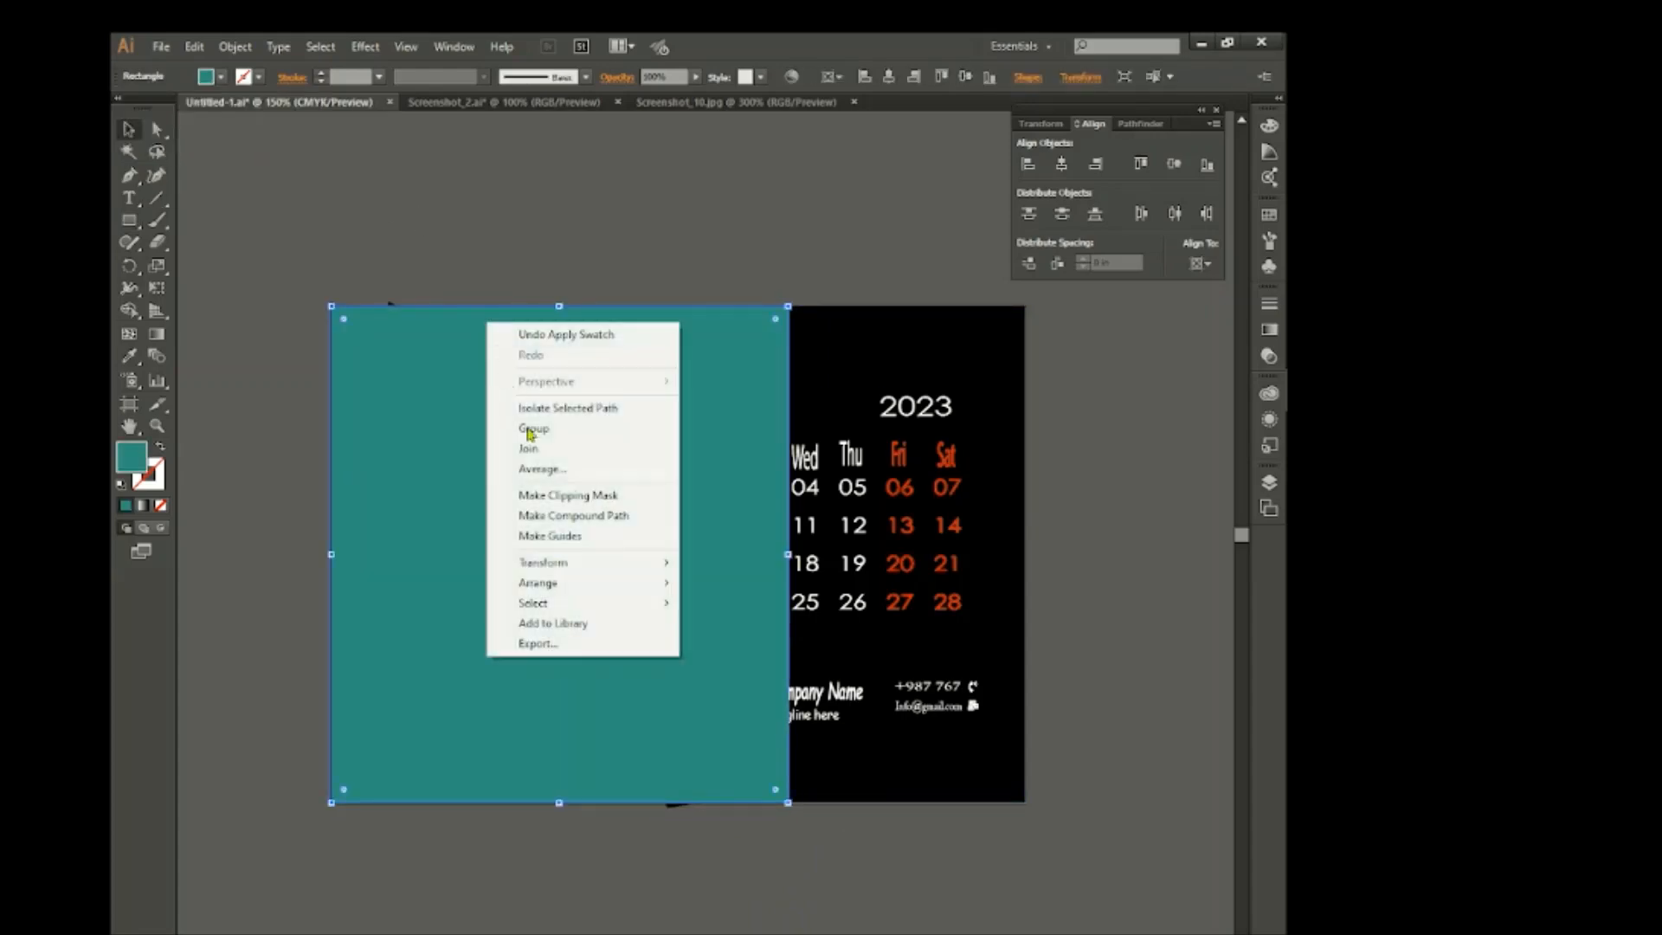
{"action": "mouse_move", "coordinate": [563, 583]}
{"action": "left_click", "coordinate": [746, 645]}
{"action": "left_click", "coordinate": [290, 471]}
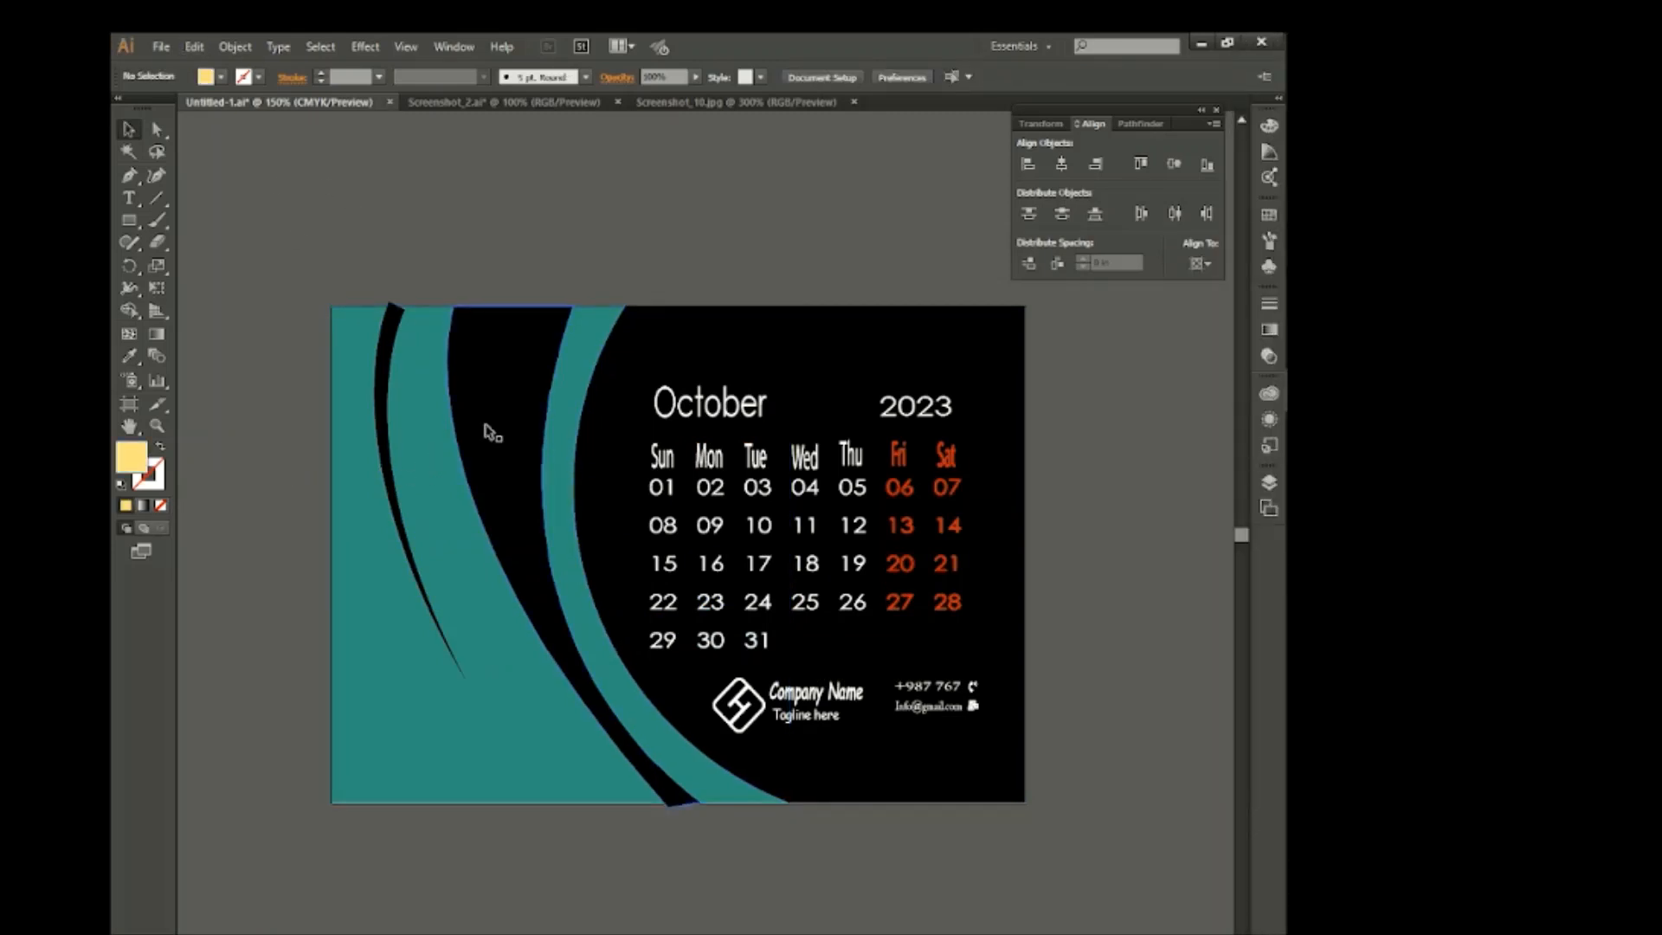
Bring the water lily photo into the calendar document and enlarge it to cover the teal area.
{"action": "left_click", "coordinate": [504, 102]}
{"action": "left_click_drag", "start_coordinate": [753, 407], "coordinate": [524, 698]}
{"action": "scroll", "coordinate": [698, 679], "scroll_direction": "down", "scroll_amount": 1}
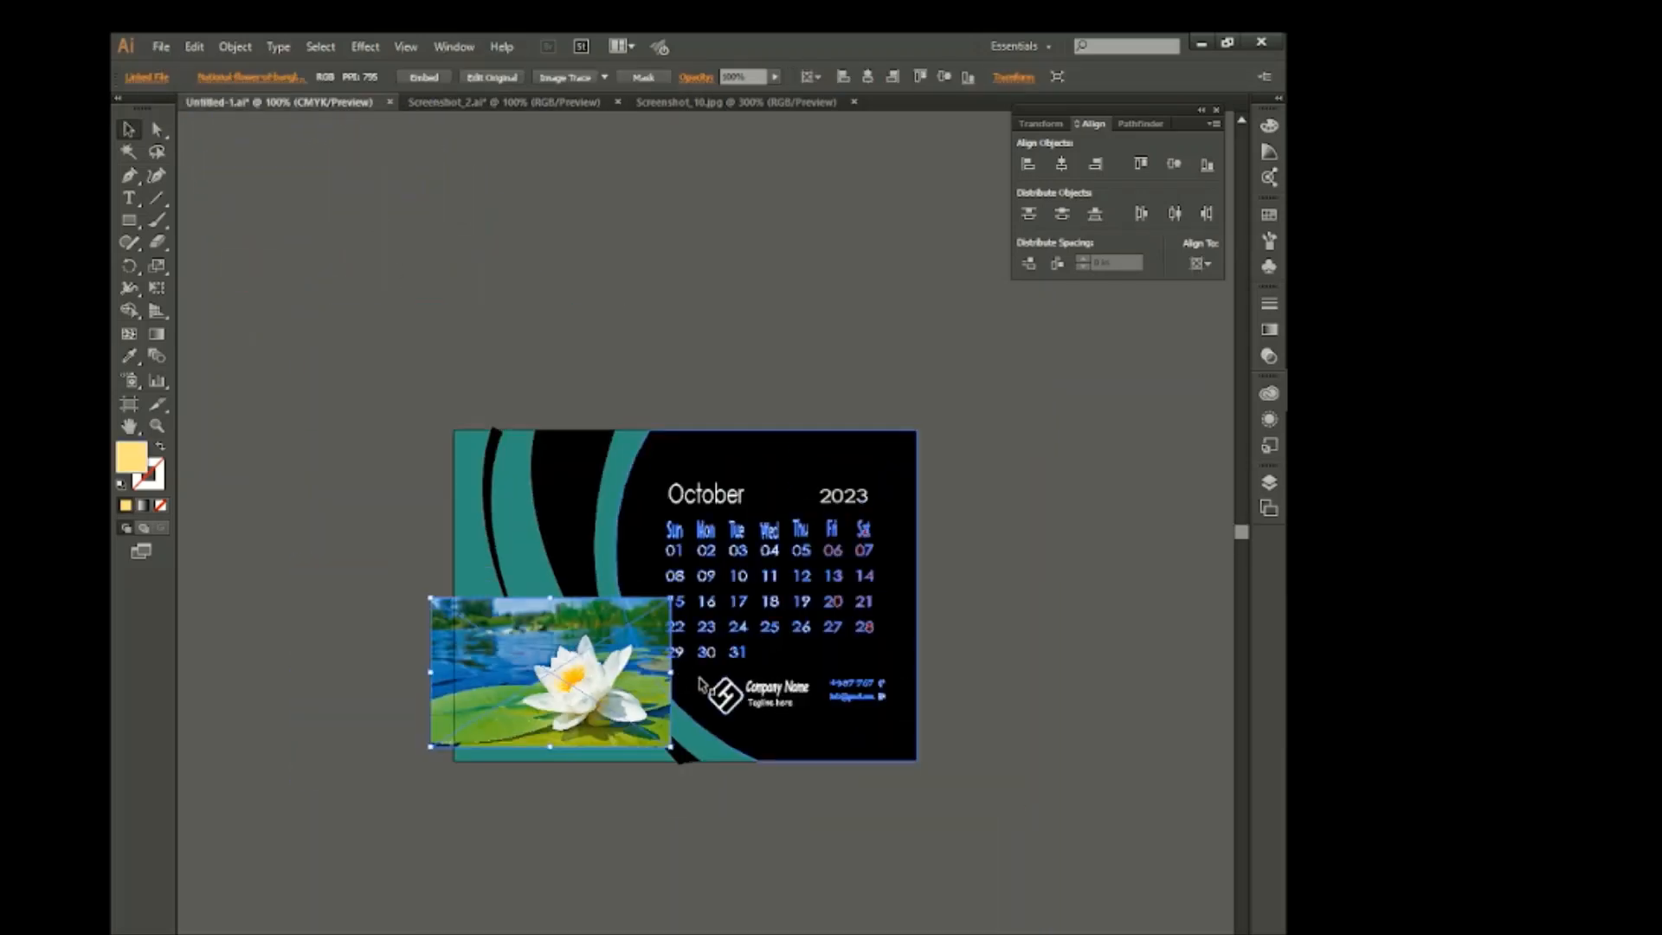
{"action": "scroll", "coordinate": [684, 679], "scroll_direction": "down", "scroll_amount": 1}
{"action": "left_click_drag", "start_coordinate": [670, 679], "coordinate": [865, 932]}
{"action": "left_click_drag", "start_coordinate": [716, 793], "coordinate": [713, 744]}
Send the lily photo behind the calendar artwork and reduce its height to the page's bottom edge.
{"action": "right_click", "coordinate": [590, 545]}
{"action": "mouse_move", "coordinate": [684, 646]}
{"action": "left_click", "coordinate": [857, 708]}
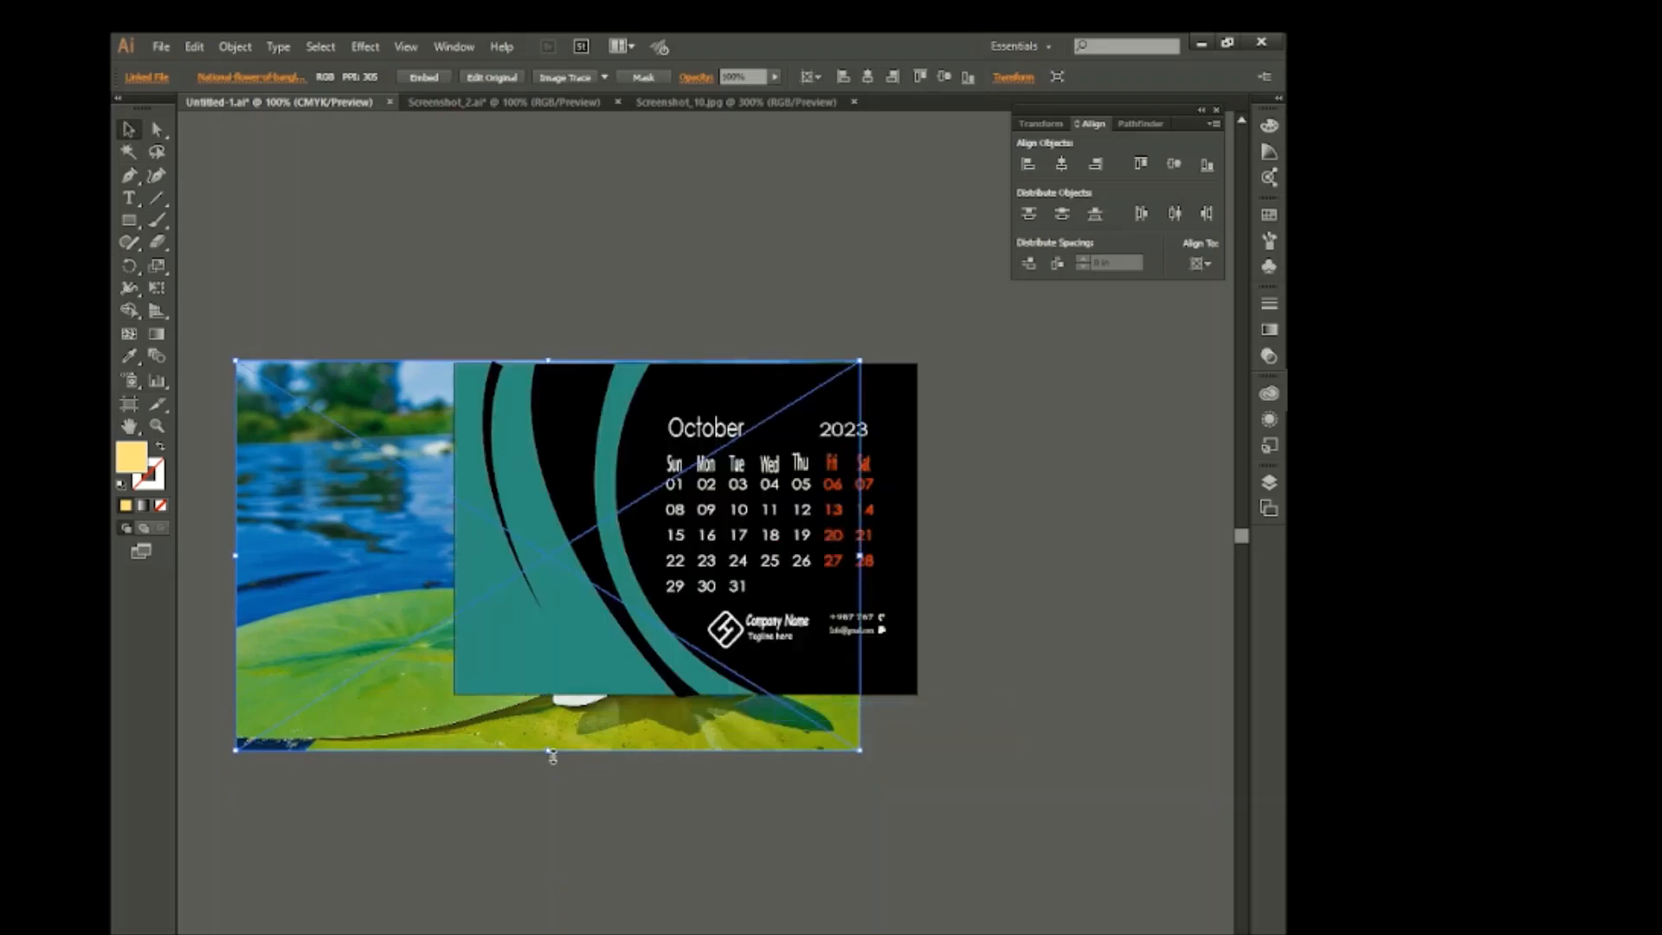
{"action": "left_click_drag", "start_coordinate": [548, 749], "coordinate": [550, 692]}
With the teal shape at 71% opacity, position the lily photo beneath it and clip the photo to that shape.
{"action": "left_click", "coordinate": [640, 437]}
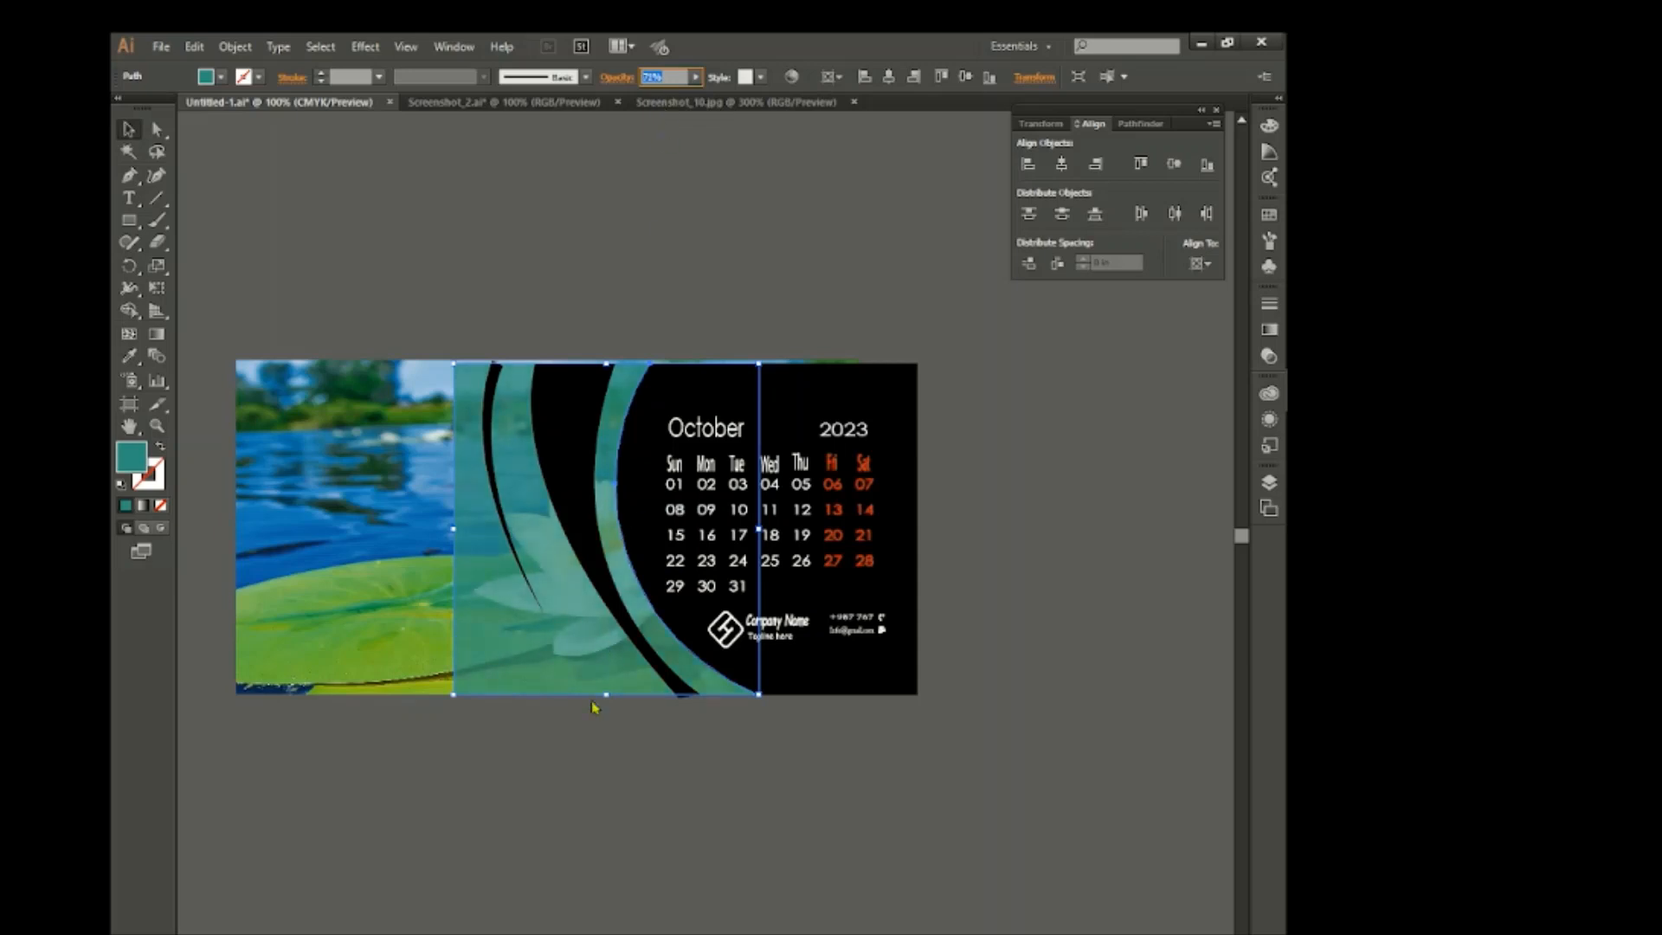
{"action": "left_click_drag", "start_coordinate": [510, 697], "coordinate": [480, 658]}
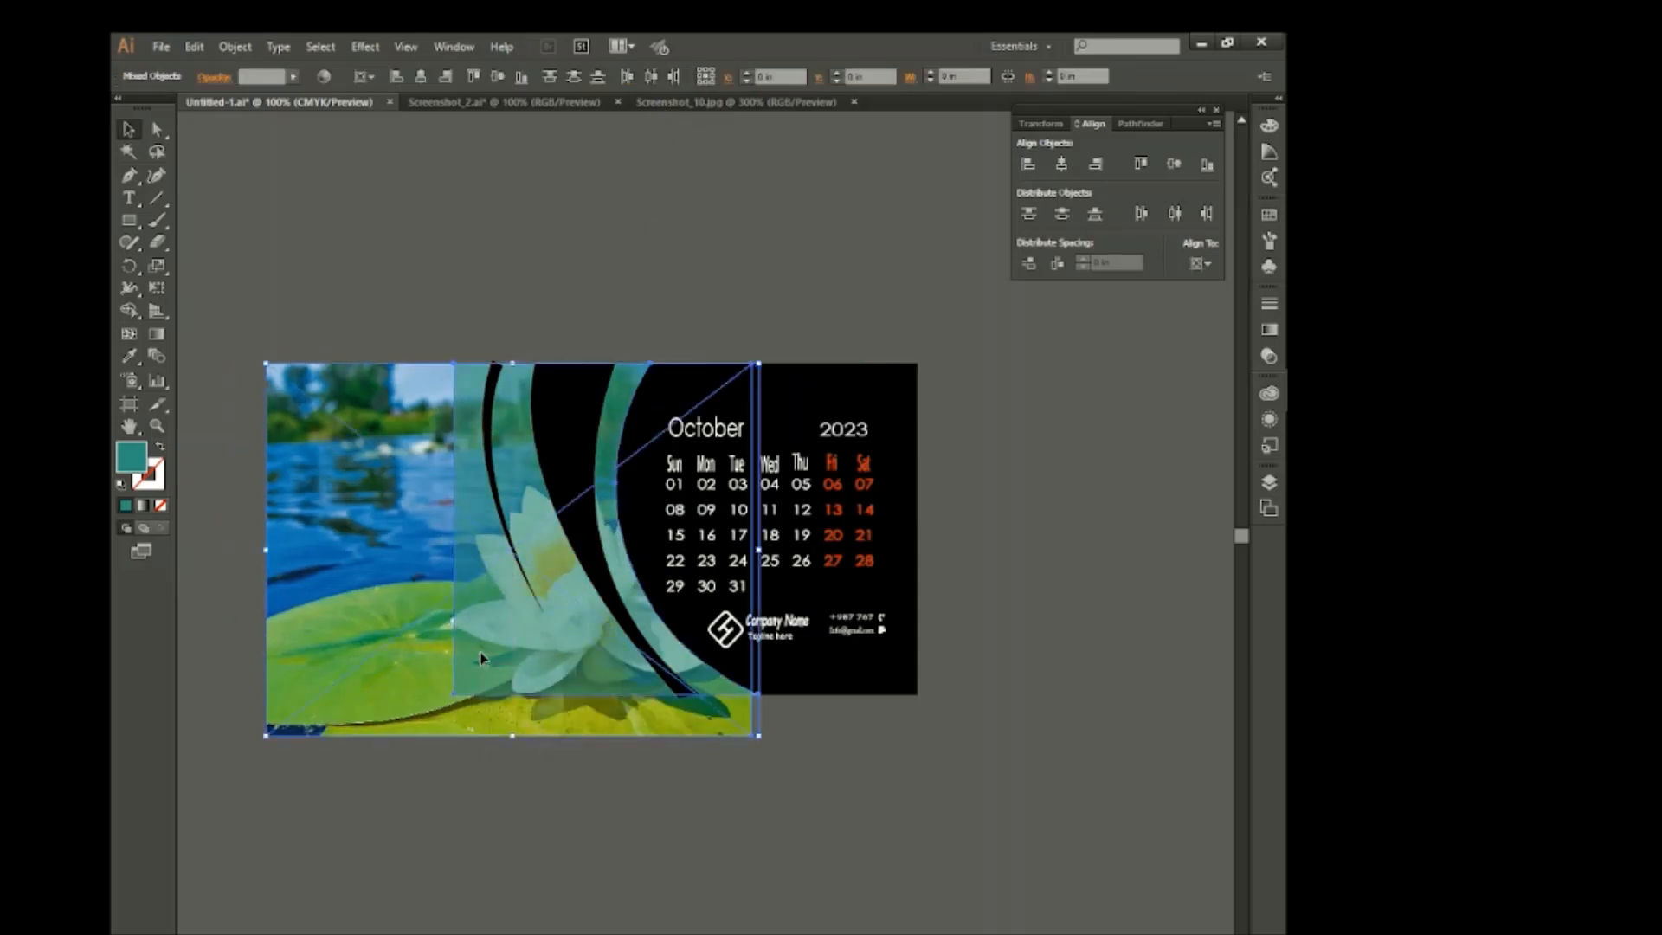
{"action": "right_click", "coordinate": [480, 658]}
{"action": "left_click", "coordinate": [574, 756]}
{"action": "left_click", "coordinate": [636, 829]}
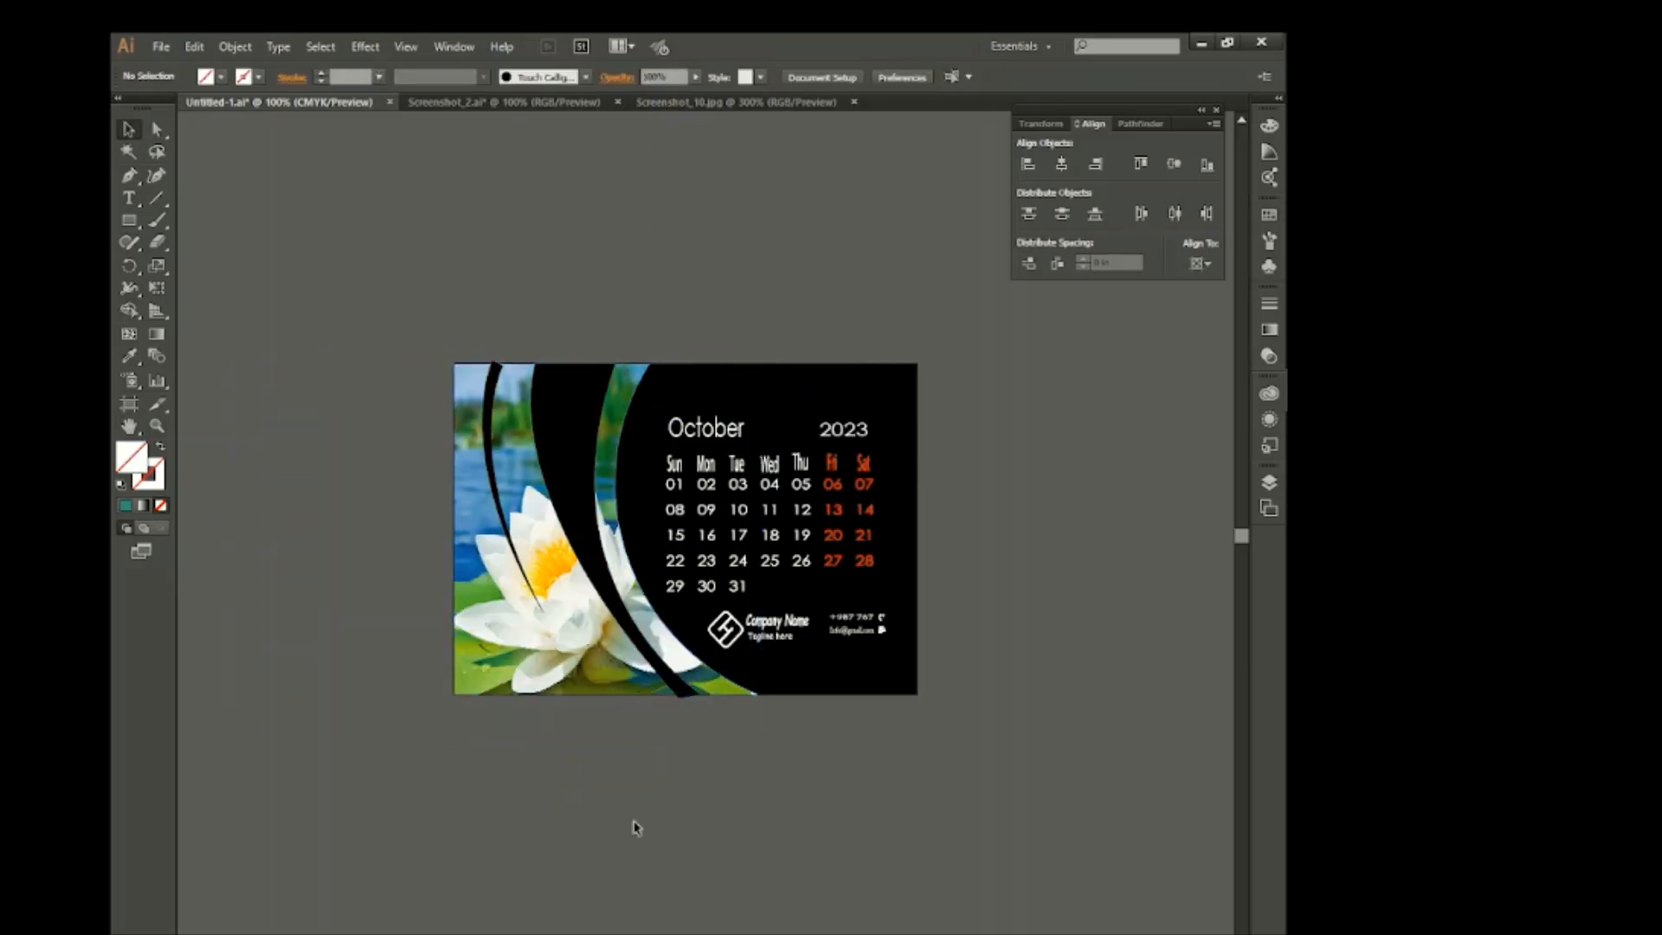
Fill both black curved accent shapes with green and lower their opacity so the photo shows through.
{"action": "left_click", "coordinate": [571, 460]}
{"action": "left_click", "coordinate": [485, 430], "text": "shift"}
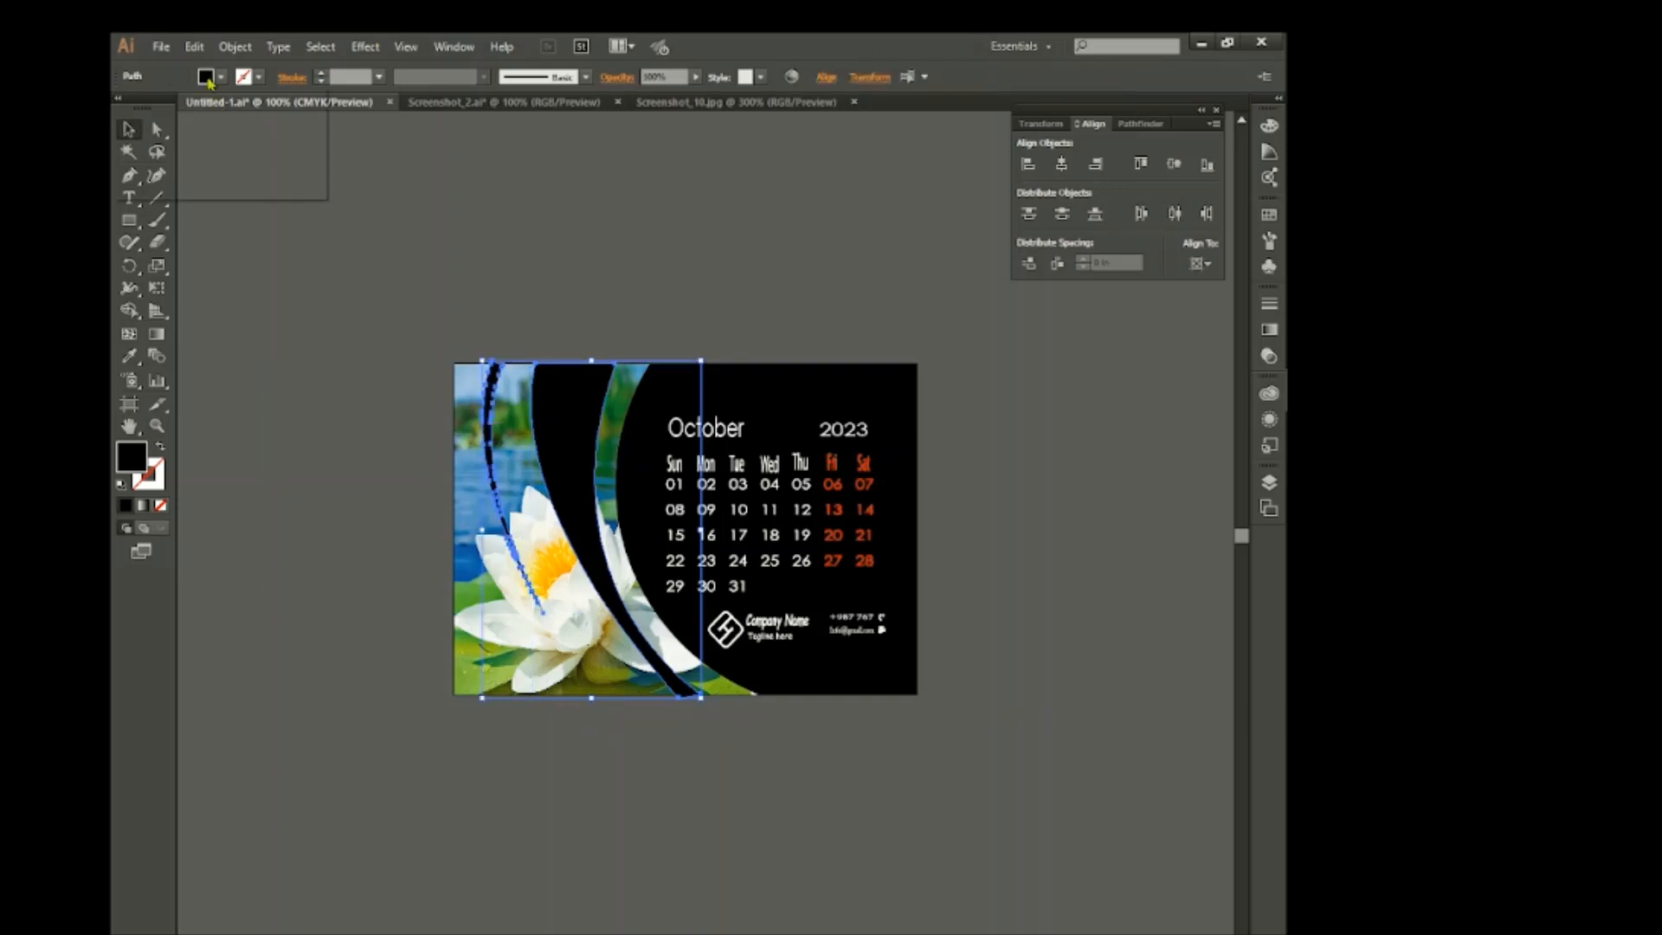
{"action": "left_click", "coordinate": [166, 130]}
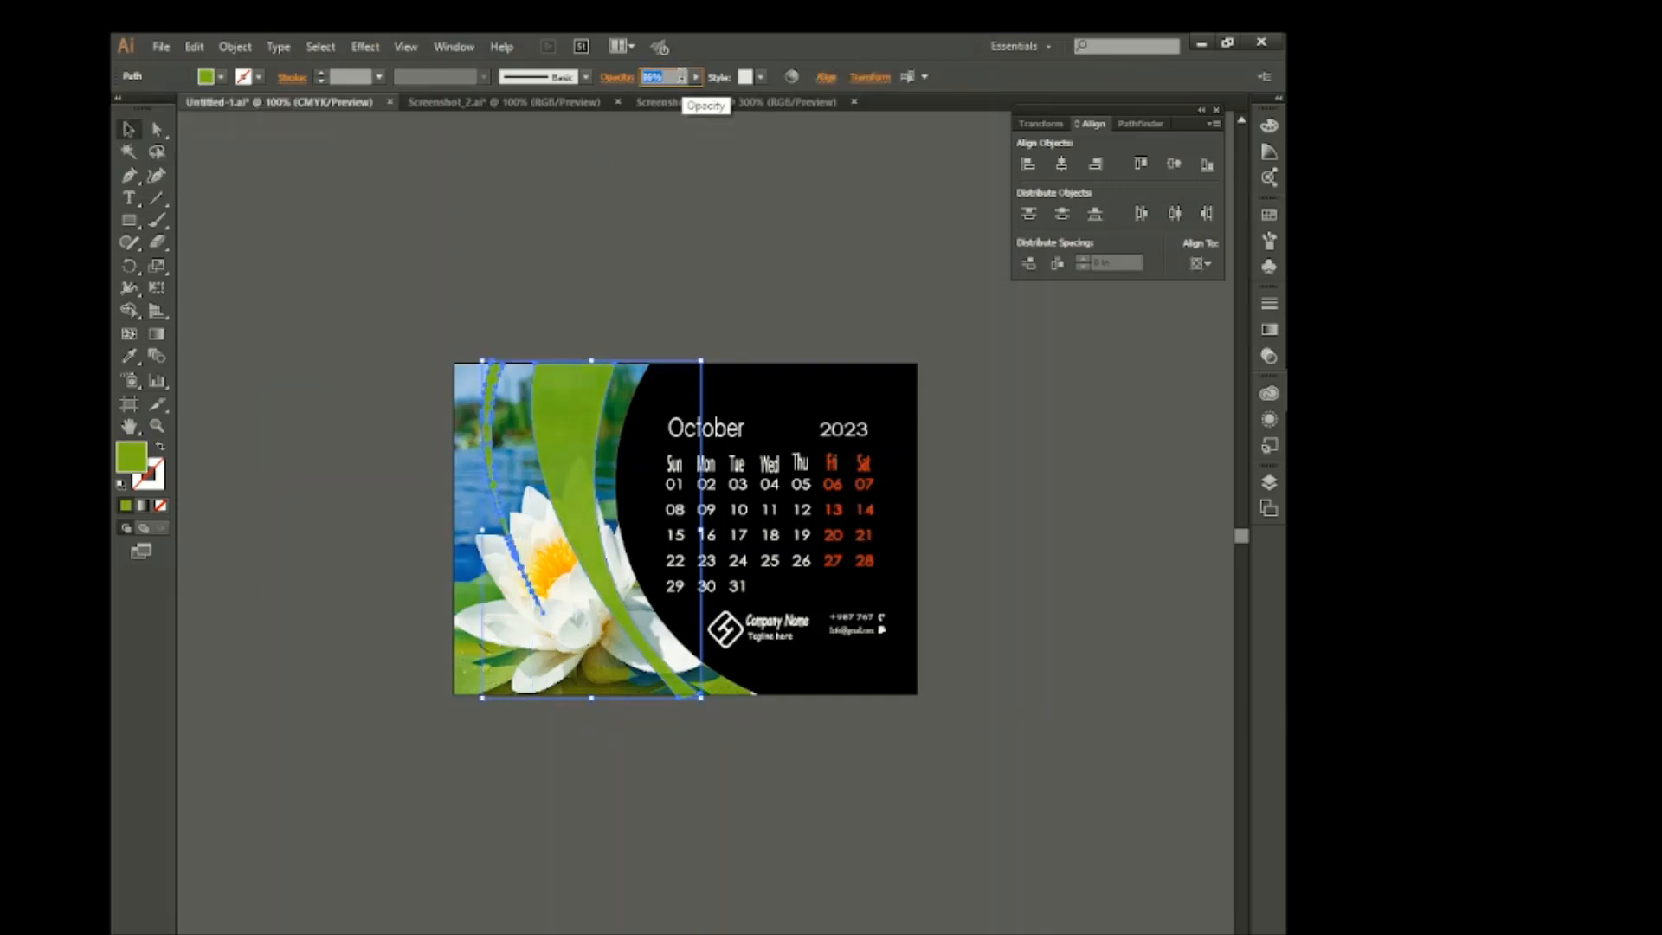
{"action": "left_click", "coordinate": [510, 265]}
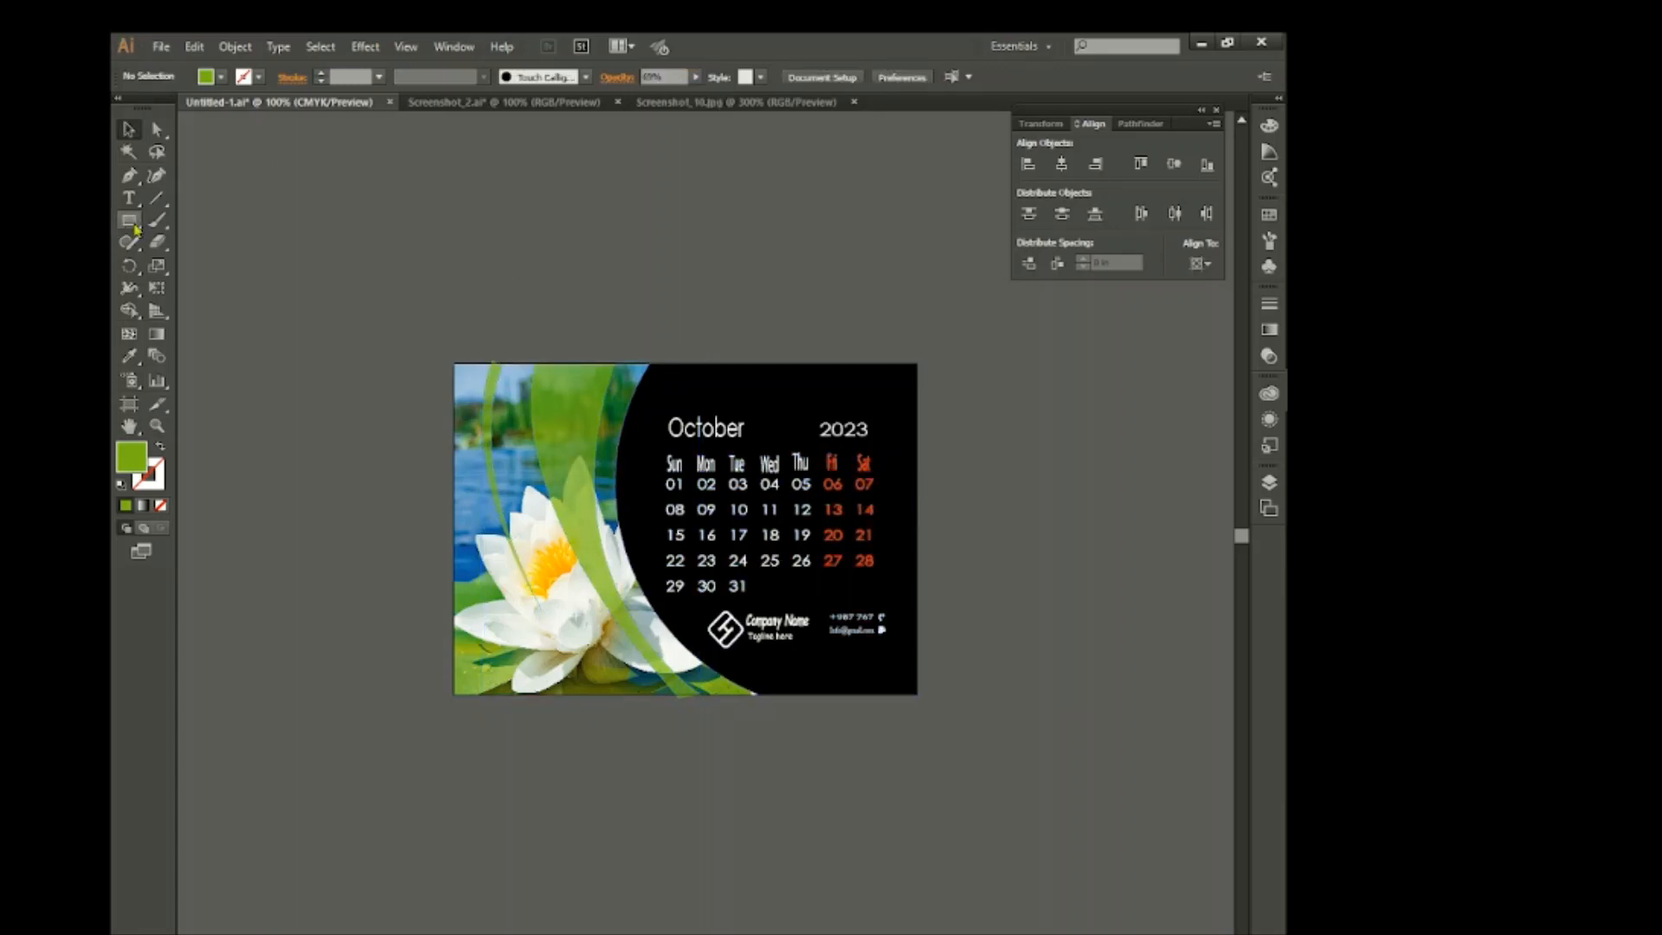
Draw a small circle on the edge of the black circular background, just left of the October heading.
{"action": "left_click_drag", "start_coordinate": [132, 221], "coordinate": [251, 265]}
{"action": "scroll", "coordinate": [596, 564], "scroll_direction": "up", "scroll_amount": 1}
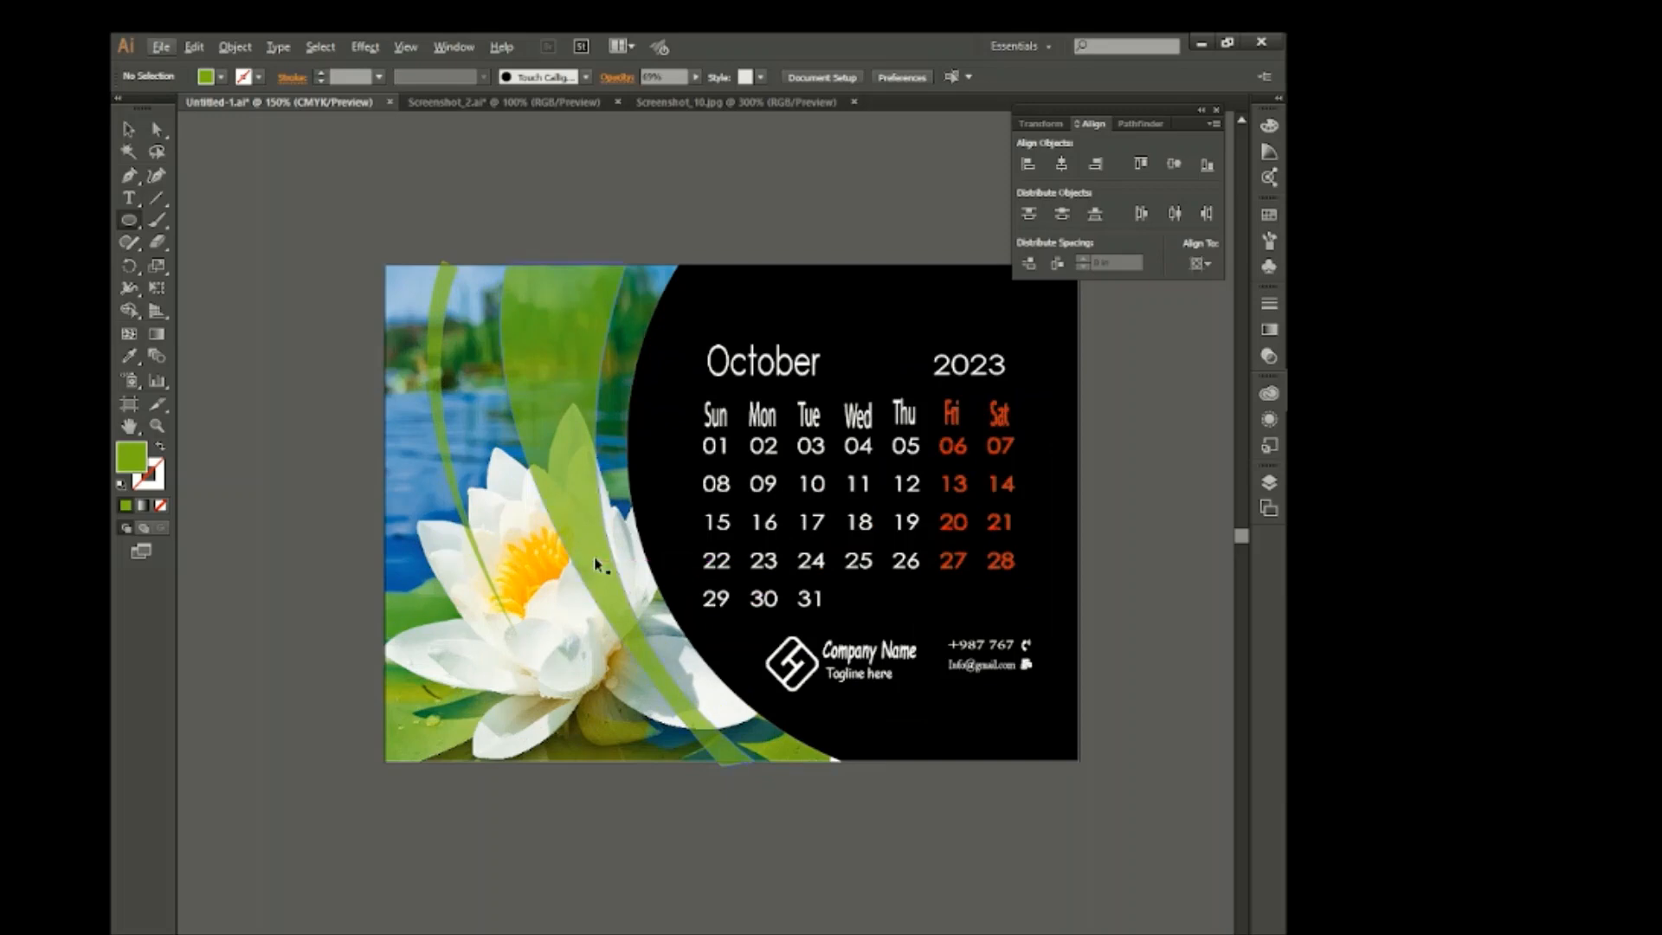
{"action": "scroll", "coordinate": [595, 564], "scroll_direction": "right", "scroll_amount": 1}
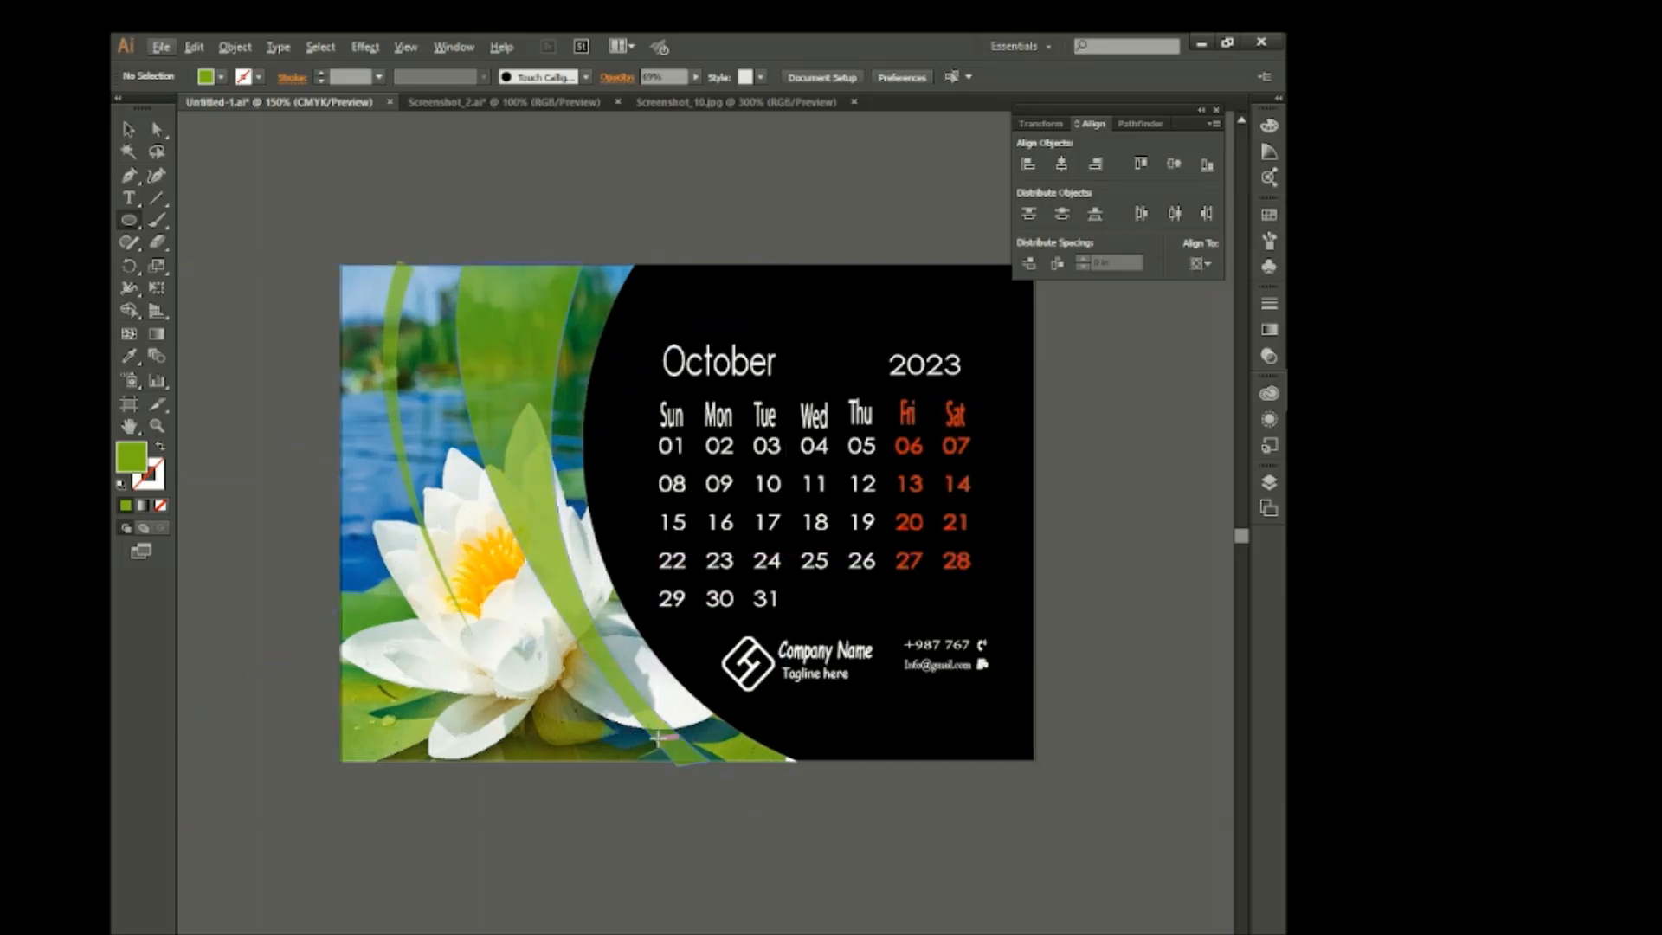
{"action": "left_click_drag", "start_coordinate": [577, 334], "coordinate": [615, 372]}
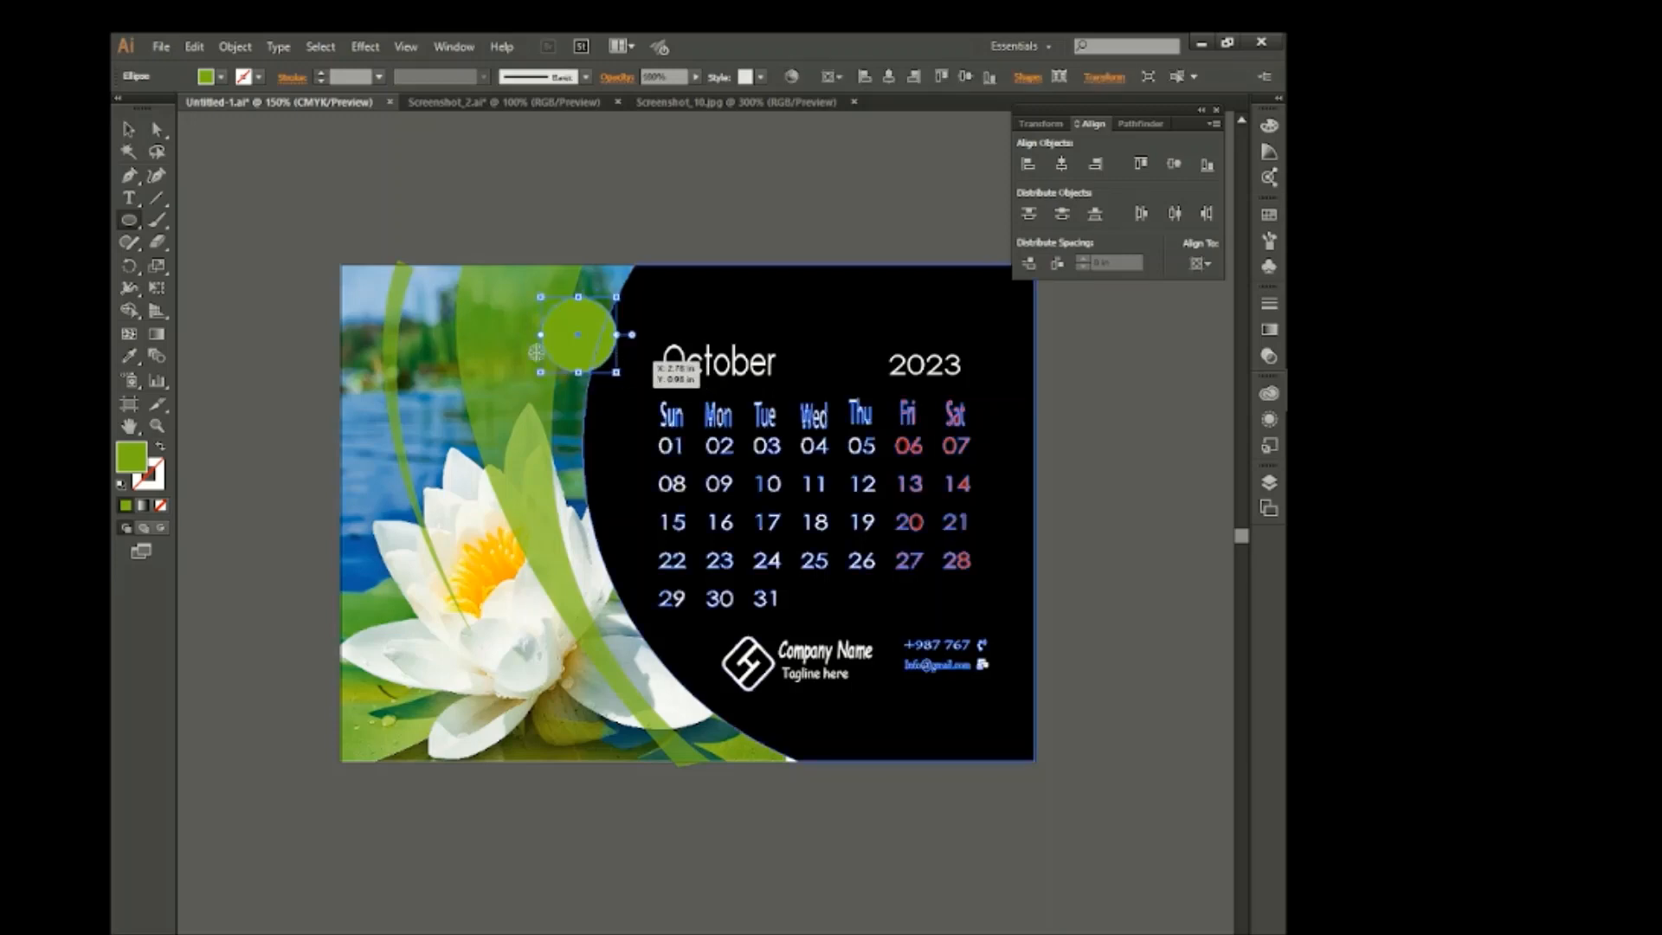
Give the small circle a 2 pt white stroke and a black fill.
{"action": "left_click", "coordinate": [128, 129]}
{"action": "left_click", "coordinate": [258, 76]}
{"action": "left_click", "coordinate": [152, 110]}
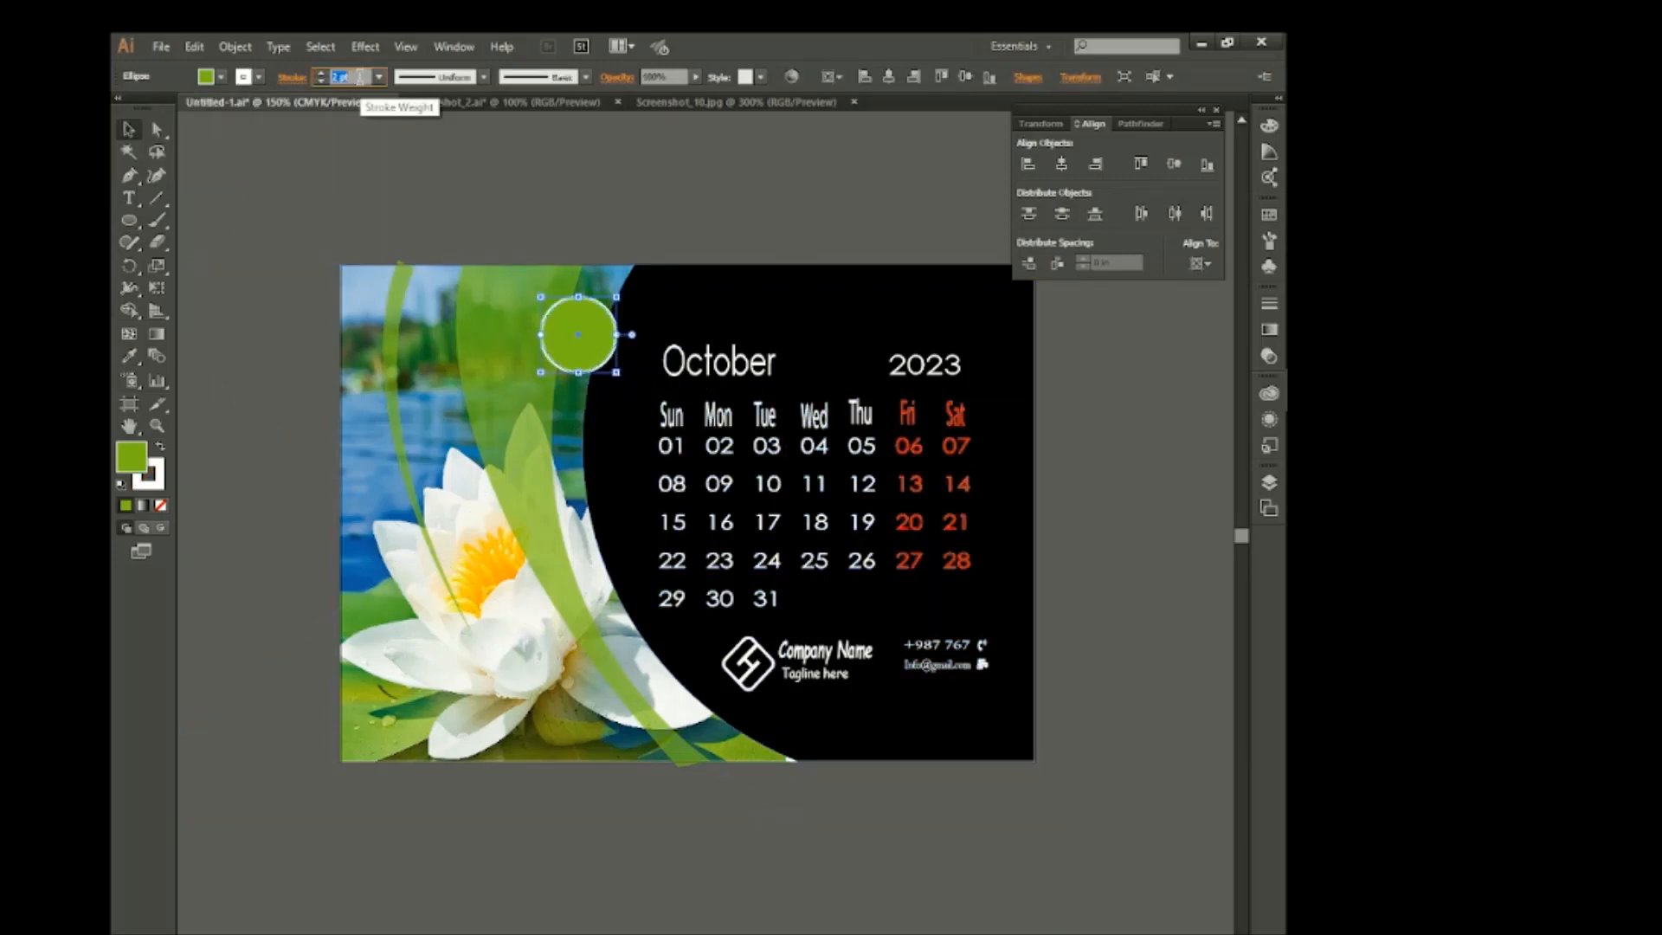
{"action": "left_click", "coordinate": [221, 76]}
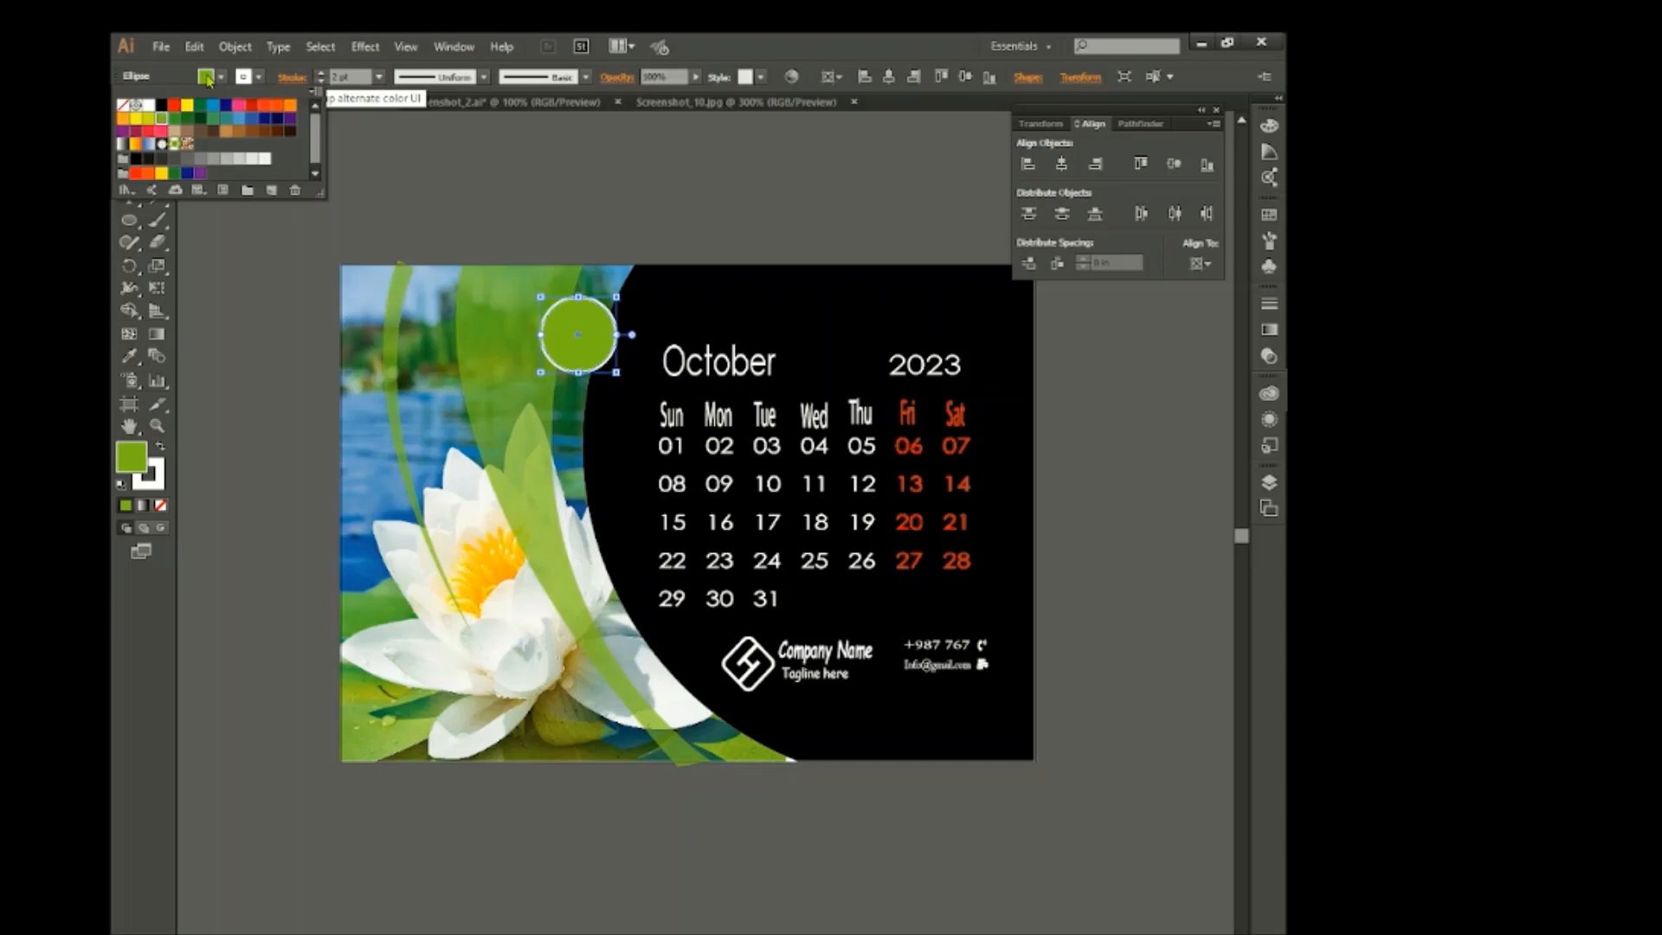
{"action": "left_click", "coordinate": [161, 105]}
{"action": "left_click", "coordinate": [437, 202]}
{"action": "left_click", "coordinate": [437, 201]}
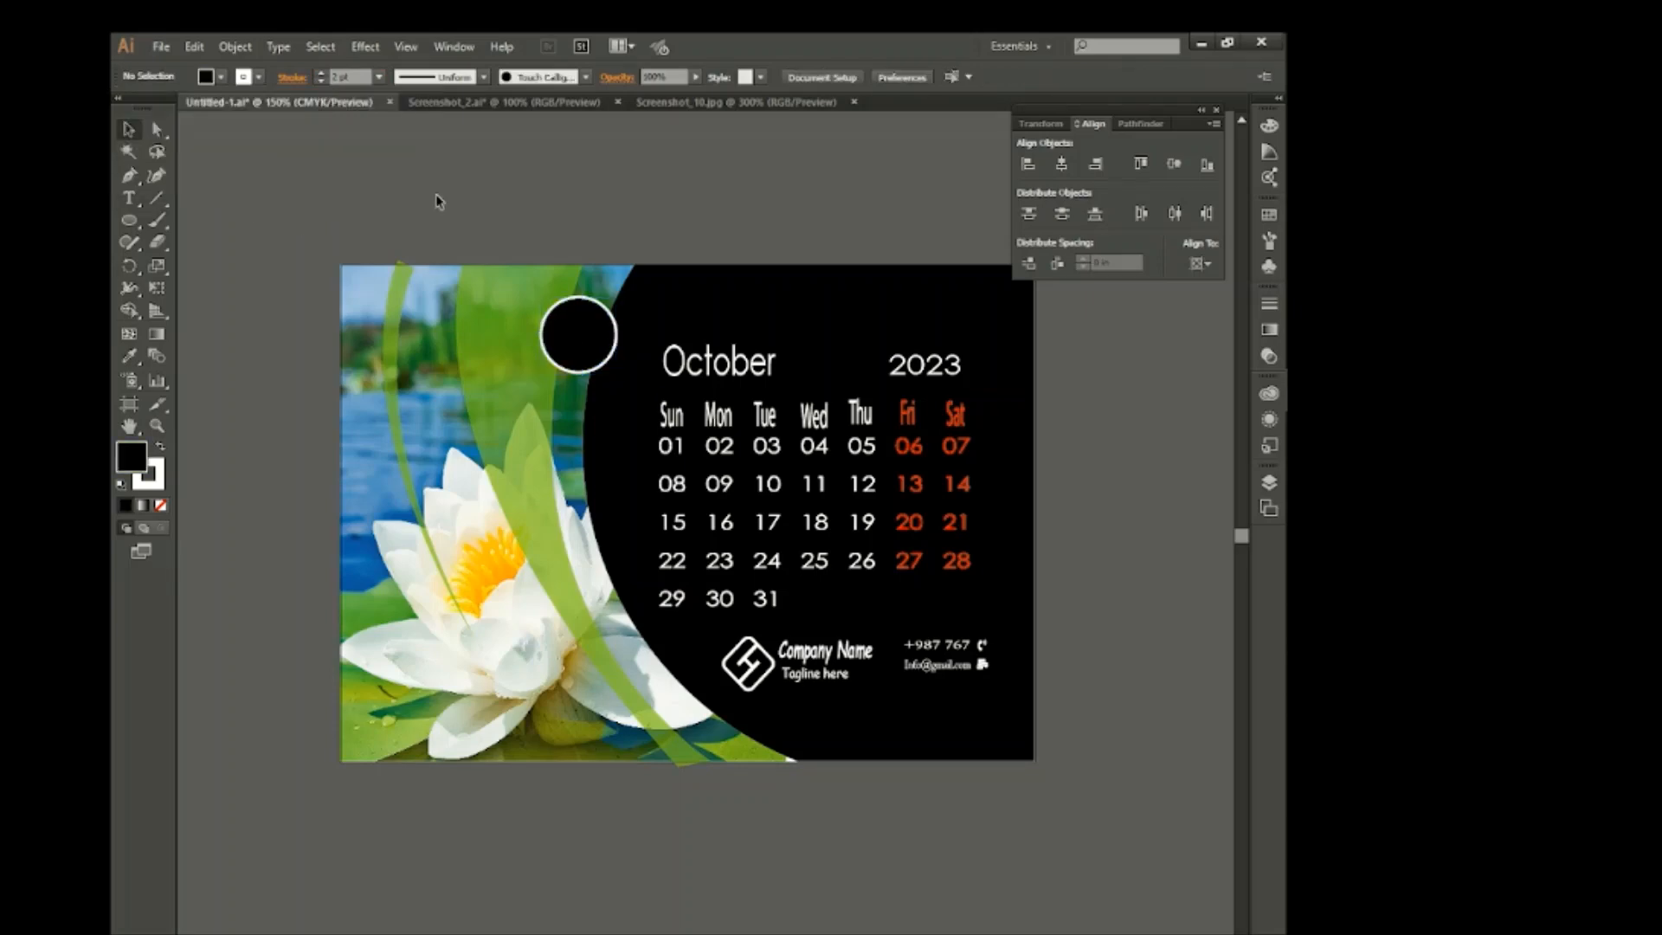
Add the text 10 in Century Gothic and enlarge it inside the small black circle.
{"action": "left_click", "coordinate": [130, 202]}
{"action": "key", "text": "Escape"}
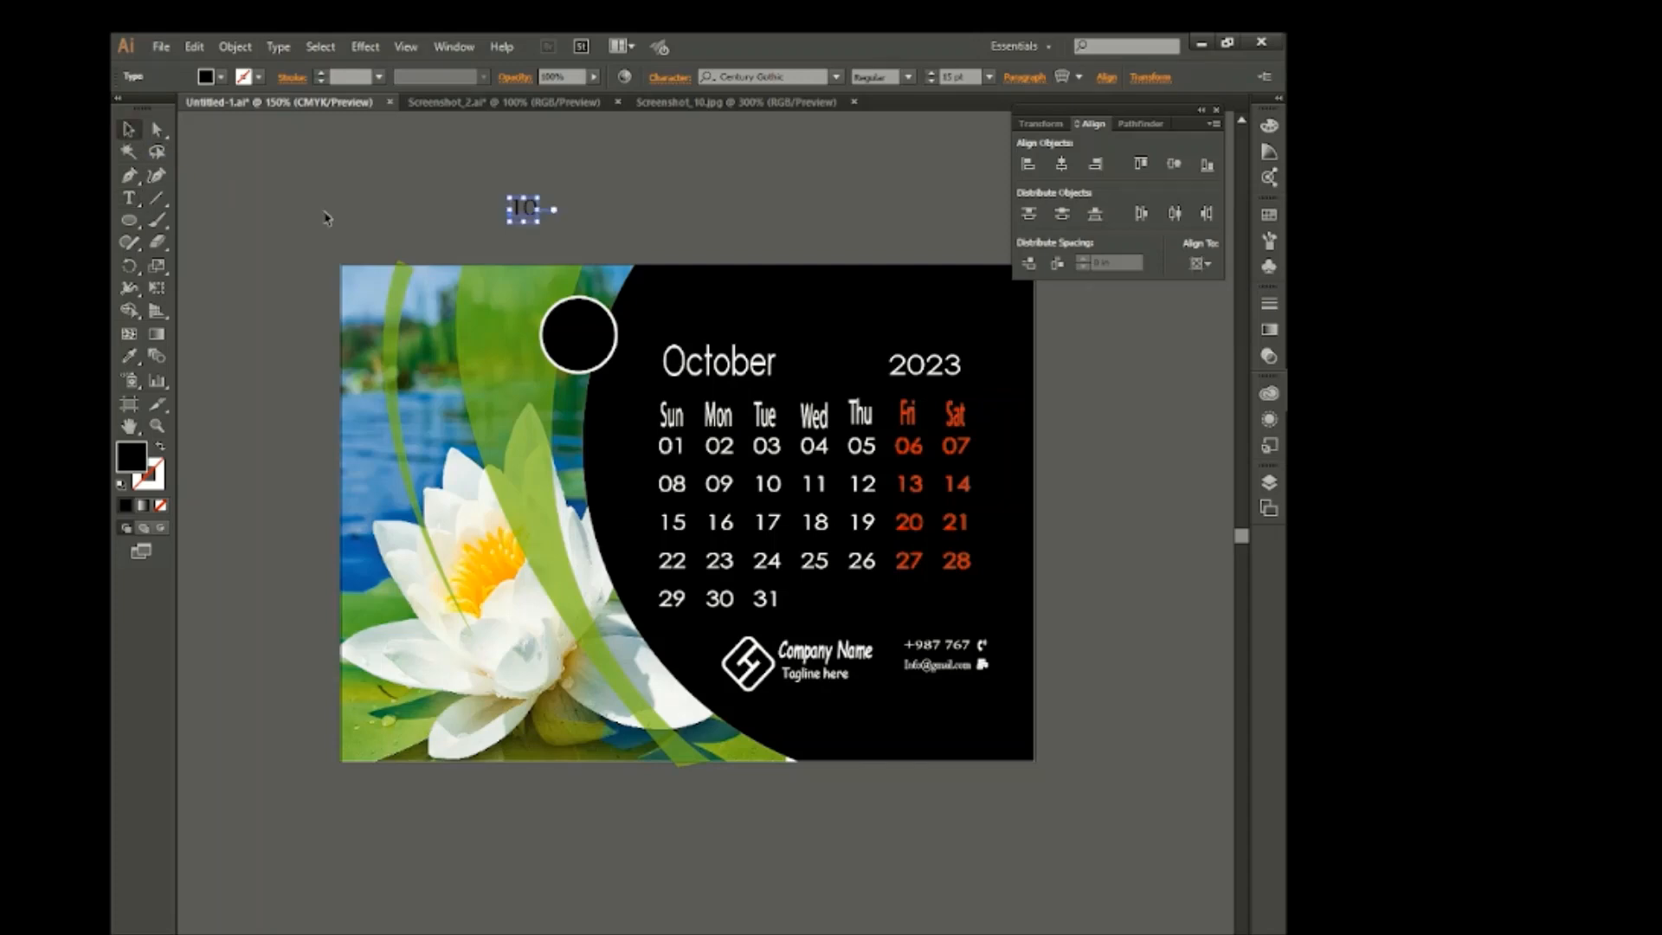
{"action": "left_click_drag", "start_coordinate": [539, 224], "coordinate": [597, 339]}
{"action": "left_click", "coordinate": [557, 247]}
Fill the number 10 with white and center it within the small circle.
{"action": "left_click", "coordinate": [221, 76]}
{"action": "left_click", "coordinate": [149, 107]}
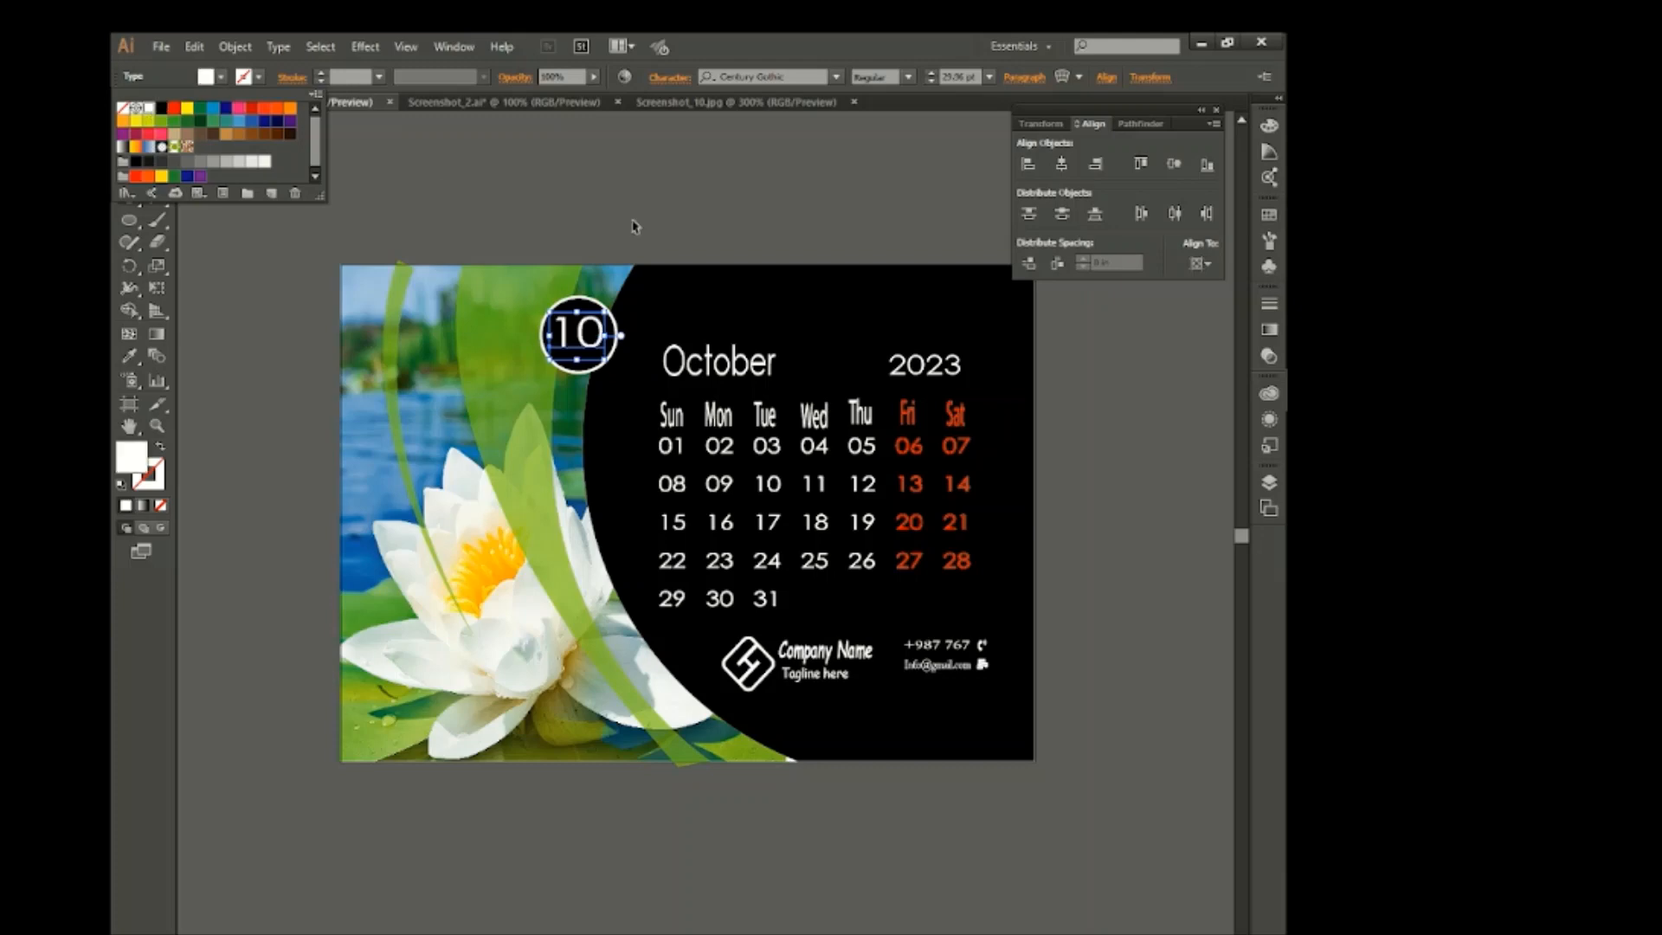
{"action": "left_click", "coordinate": [902, 131]}
{"action": "left_click", "coordinate": [690, 243]}
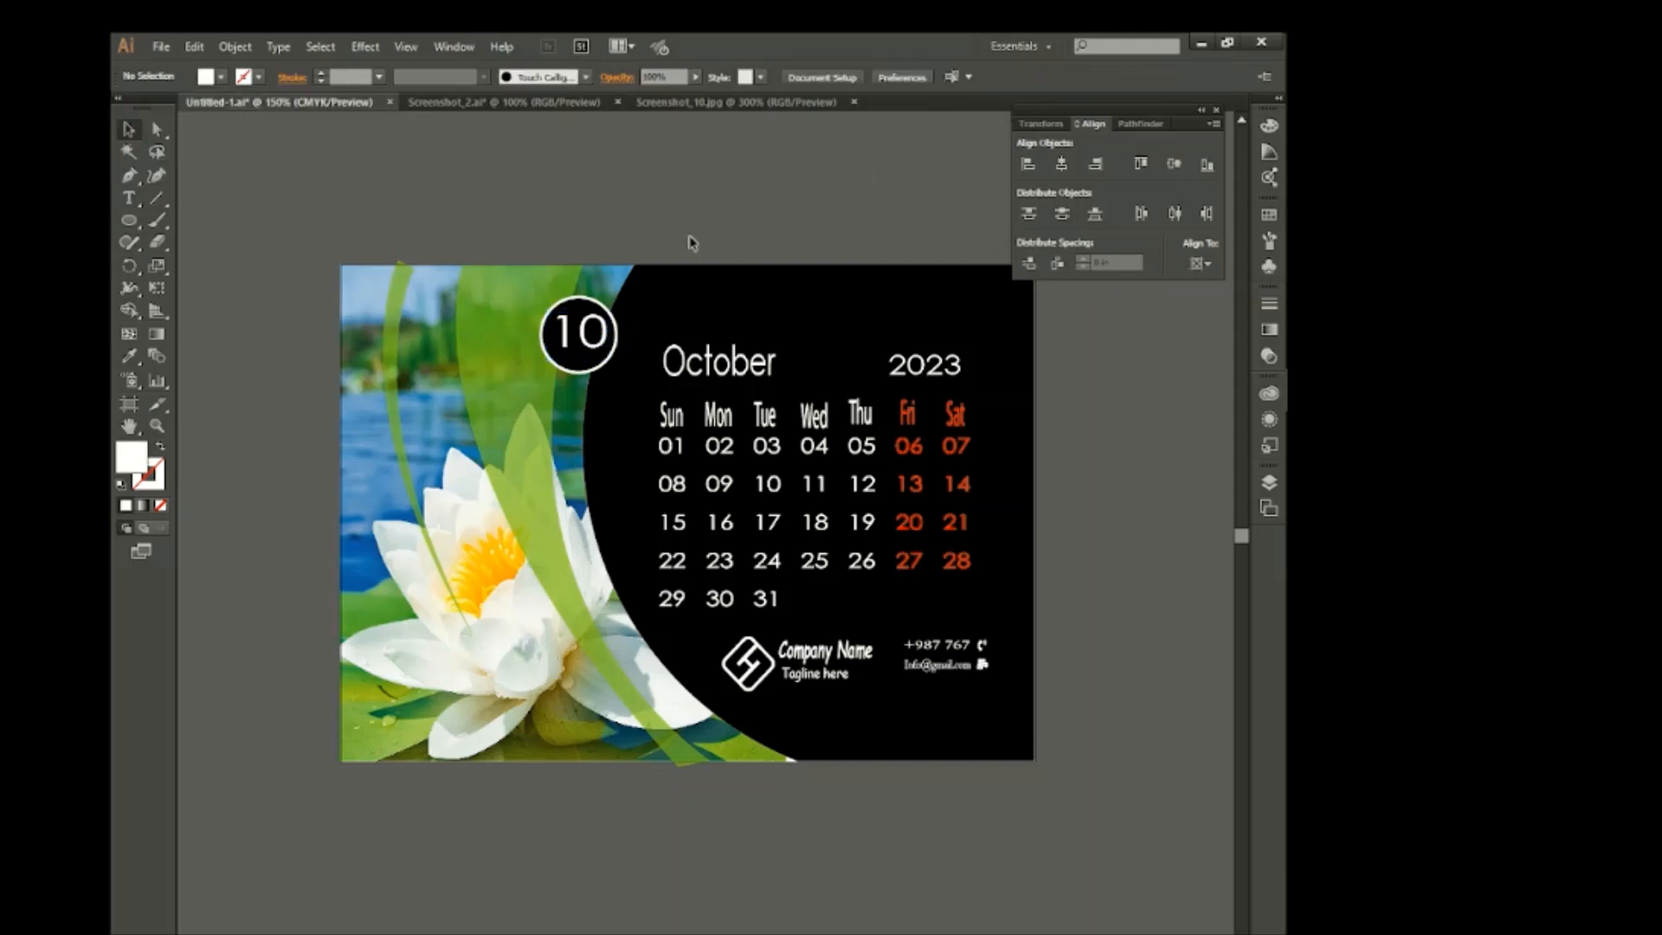
{"action": "left_click", "coordinate": [586, 329]}
{"action": "left_click", "coordinate": [745, 233]}
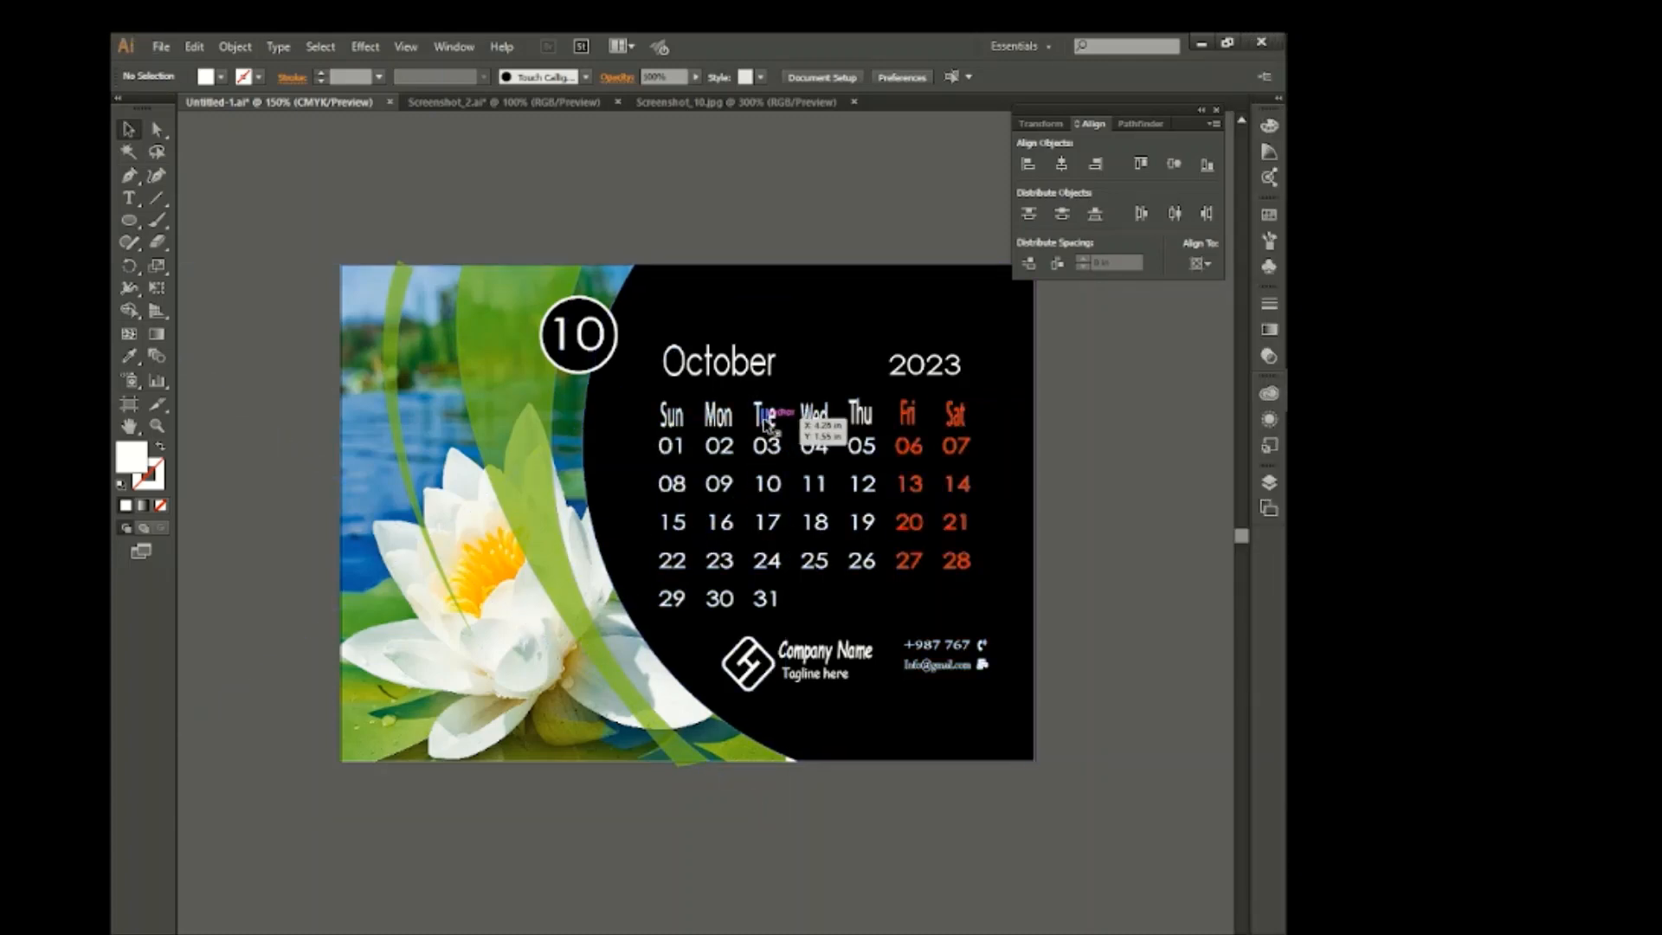
Fill the weekday headings Sun, Mon, Tue, Wed and Thu with green.
{"action": "left_click", "coordinate": [765, 415]}
{"action": "left_click", "coordinate": [814, 415], "text": "shift"}
{"action": "left_click", "coordinate": [860, 415], "text": "shift"}
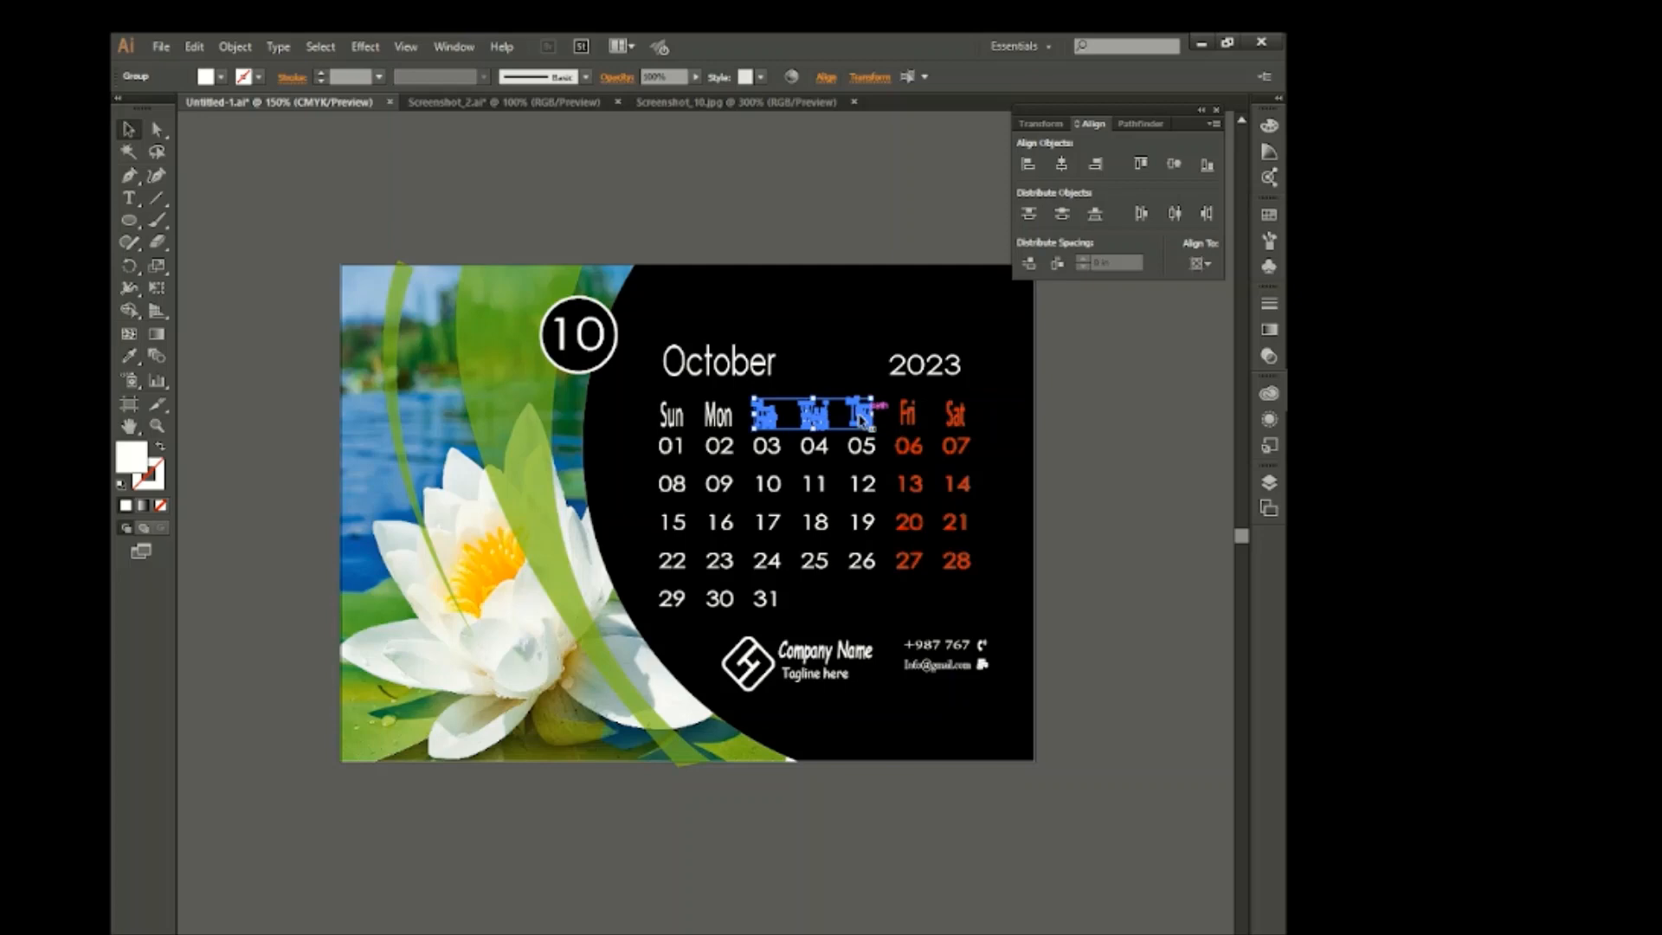
{"action": "left_click", "coordinate": [717, 415], "text": "shift"}
{"action": "left_click", "coordinate": [671, 415], "text": "shift"}
{"action": "left_click", "coordinate": [220, 77]}
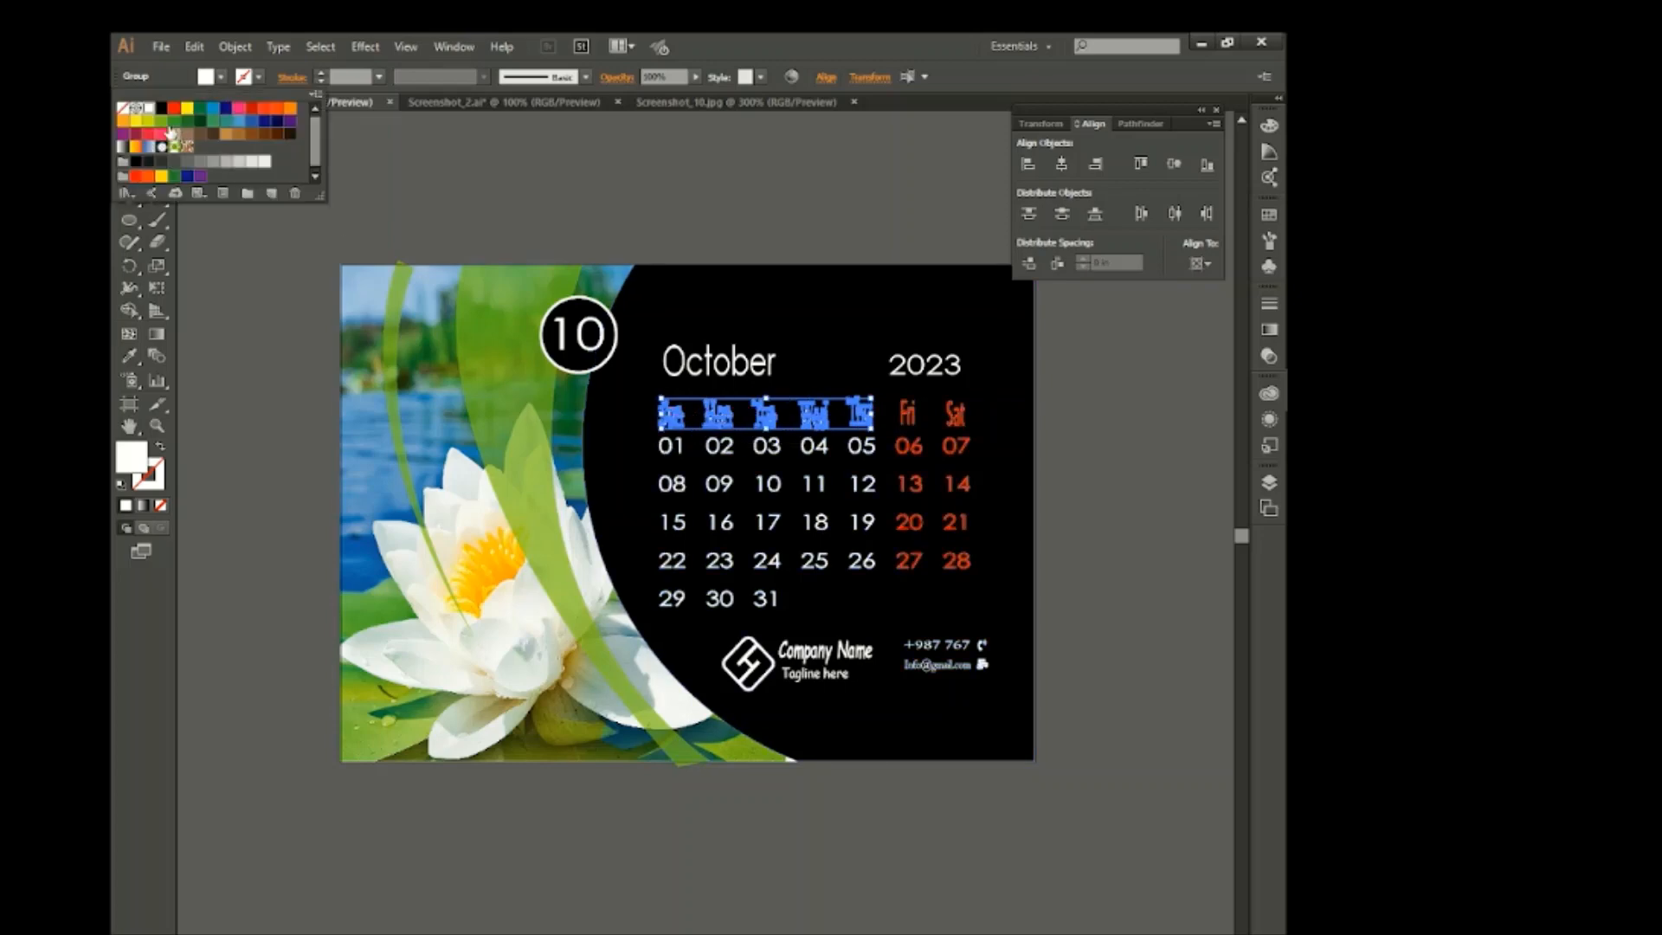
{"action": "left_click", "coordinate": [471, 188]}
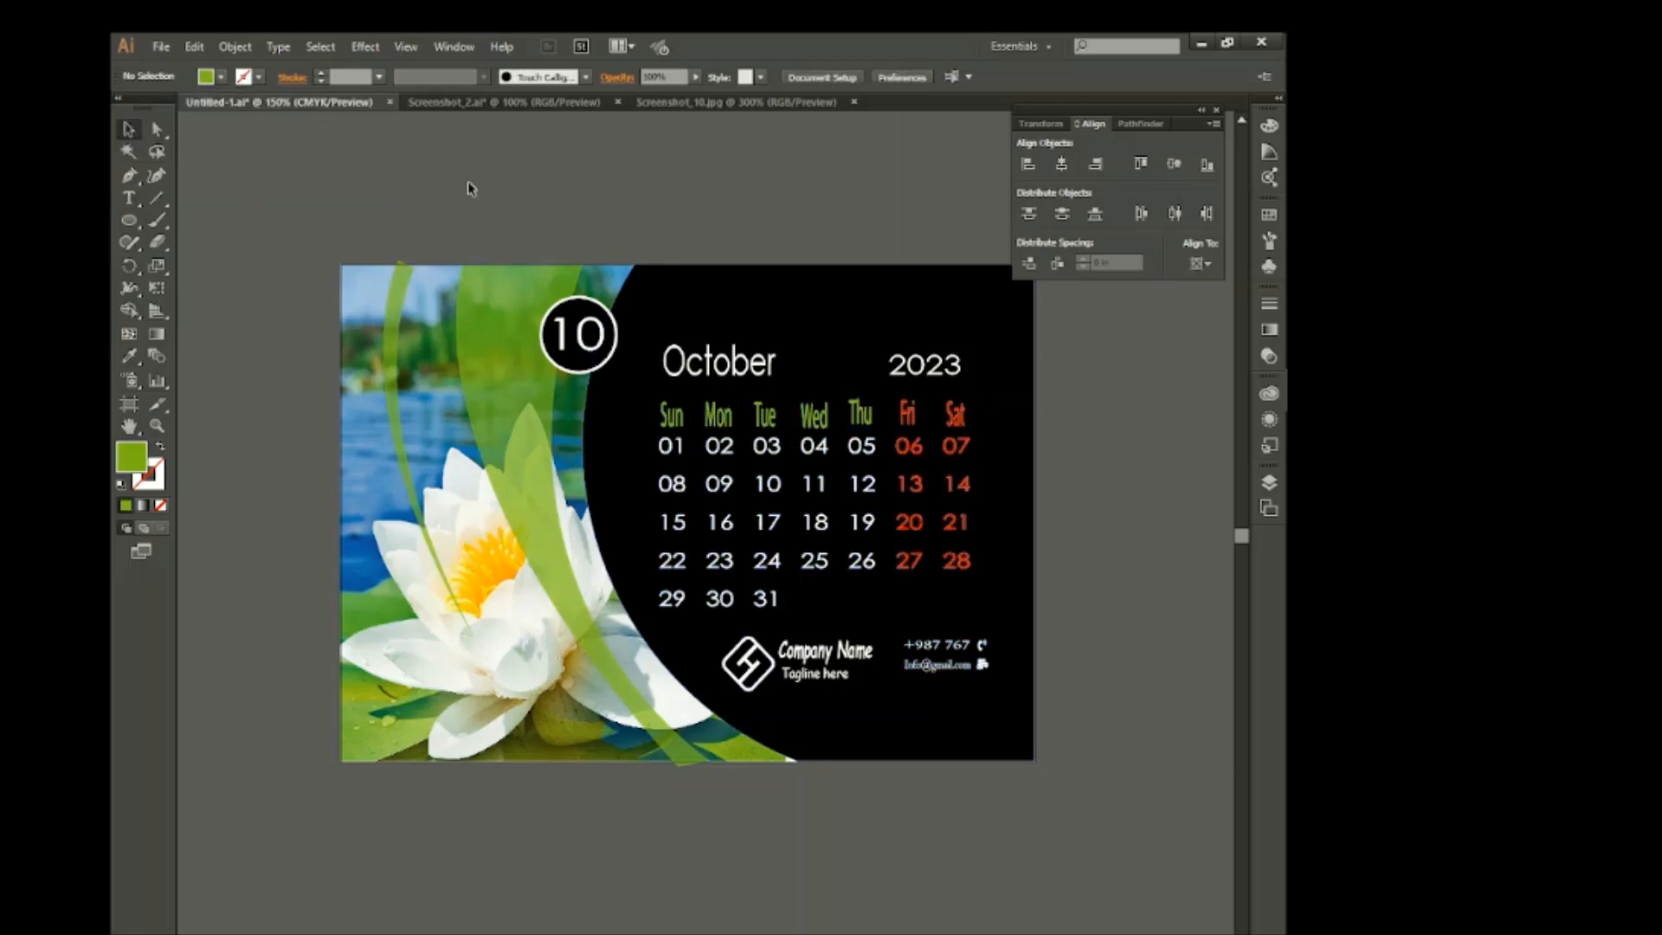
Fill the October heading, the company logo and the phone and mail contact icons with the same green.
{"action": "left_click", "coordinate": [760, 371]}
{"action": "left_click", "coordinate": [746, 662], "text": "shift"}
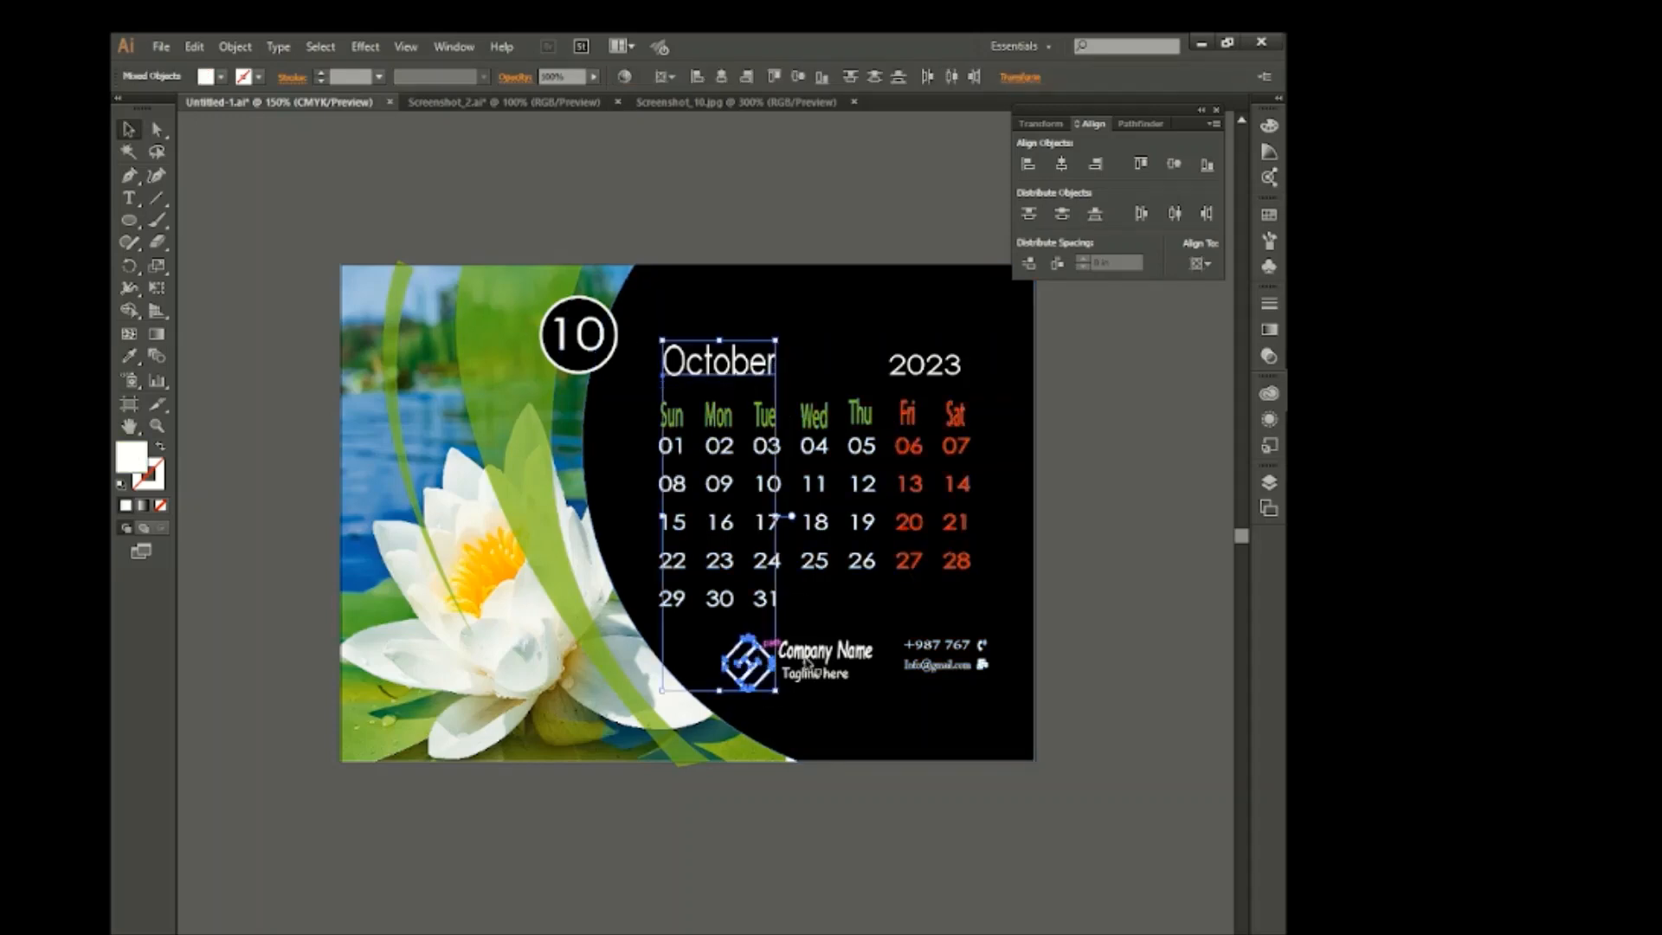
{"action": "left_click", "coordinate": [984, 667], "text": "shift"}
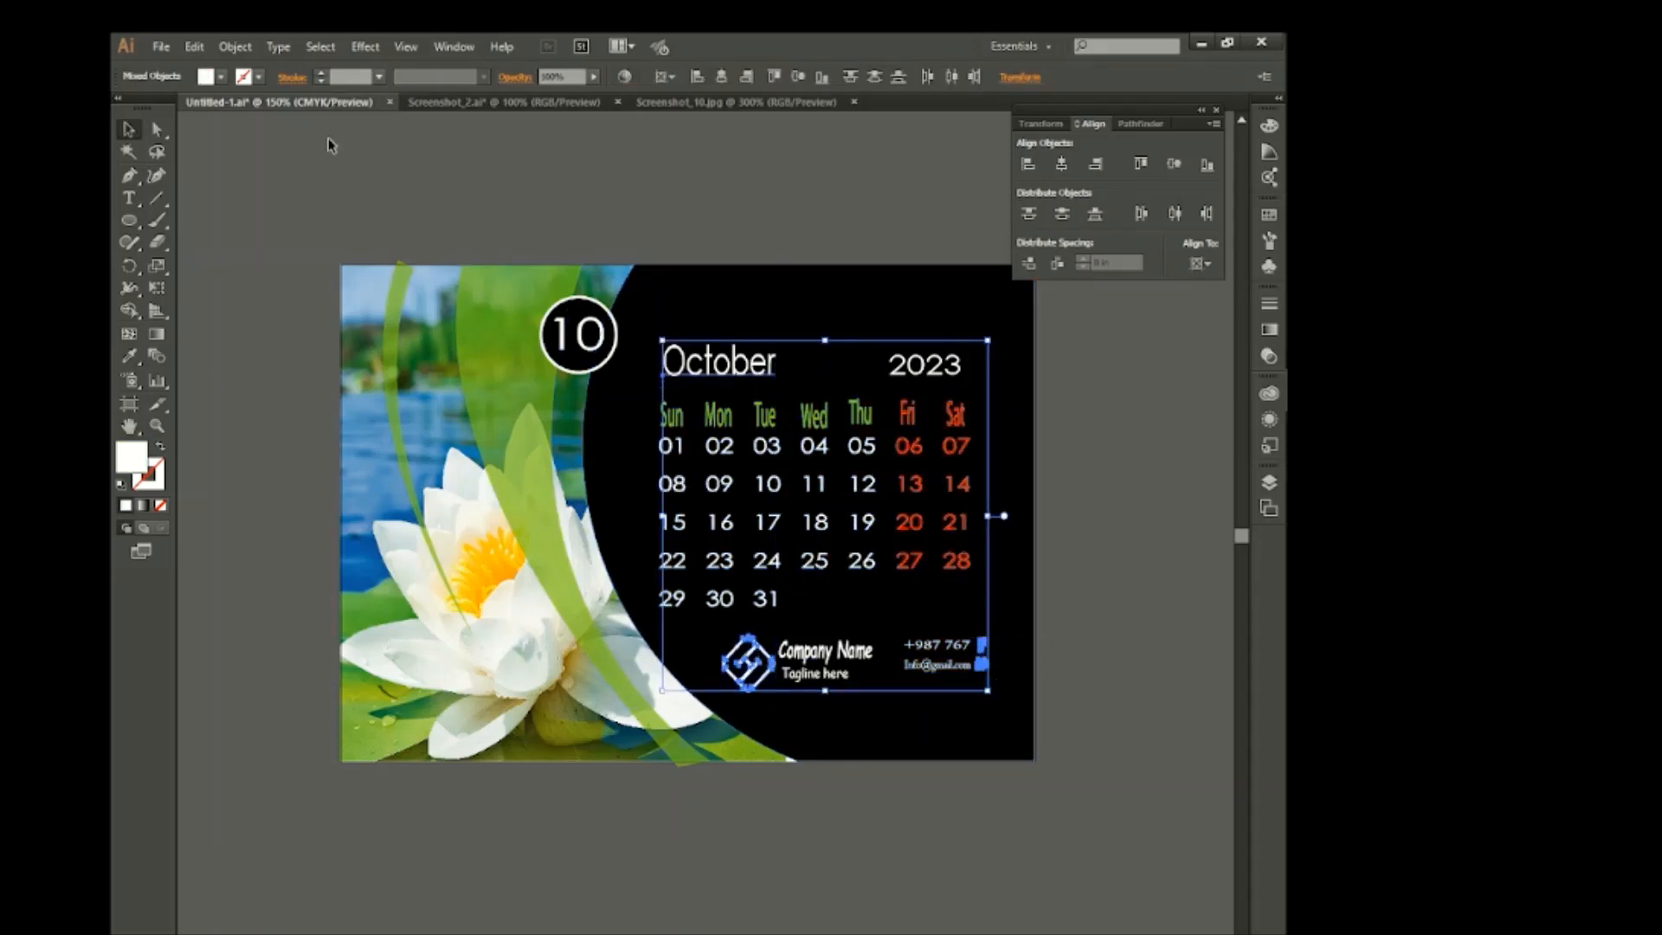
{"action": "left_click", "coordinate": [217, 77]}
{"action": "left_click", "coordinate": [163, 121]}
{"action": "left_click", "coordinate": [395, 199]}
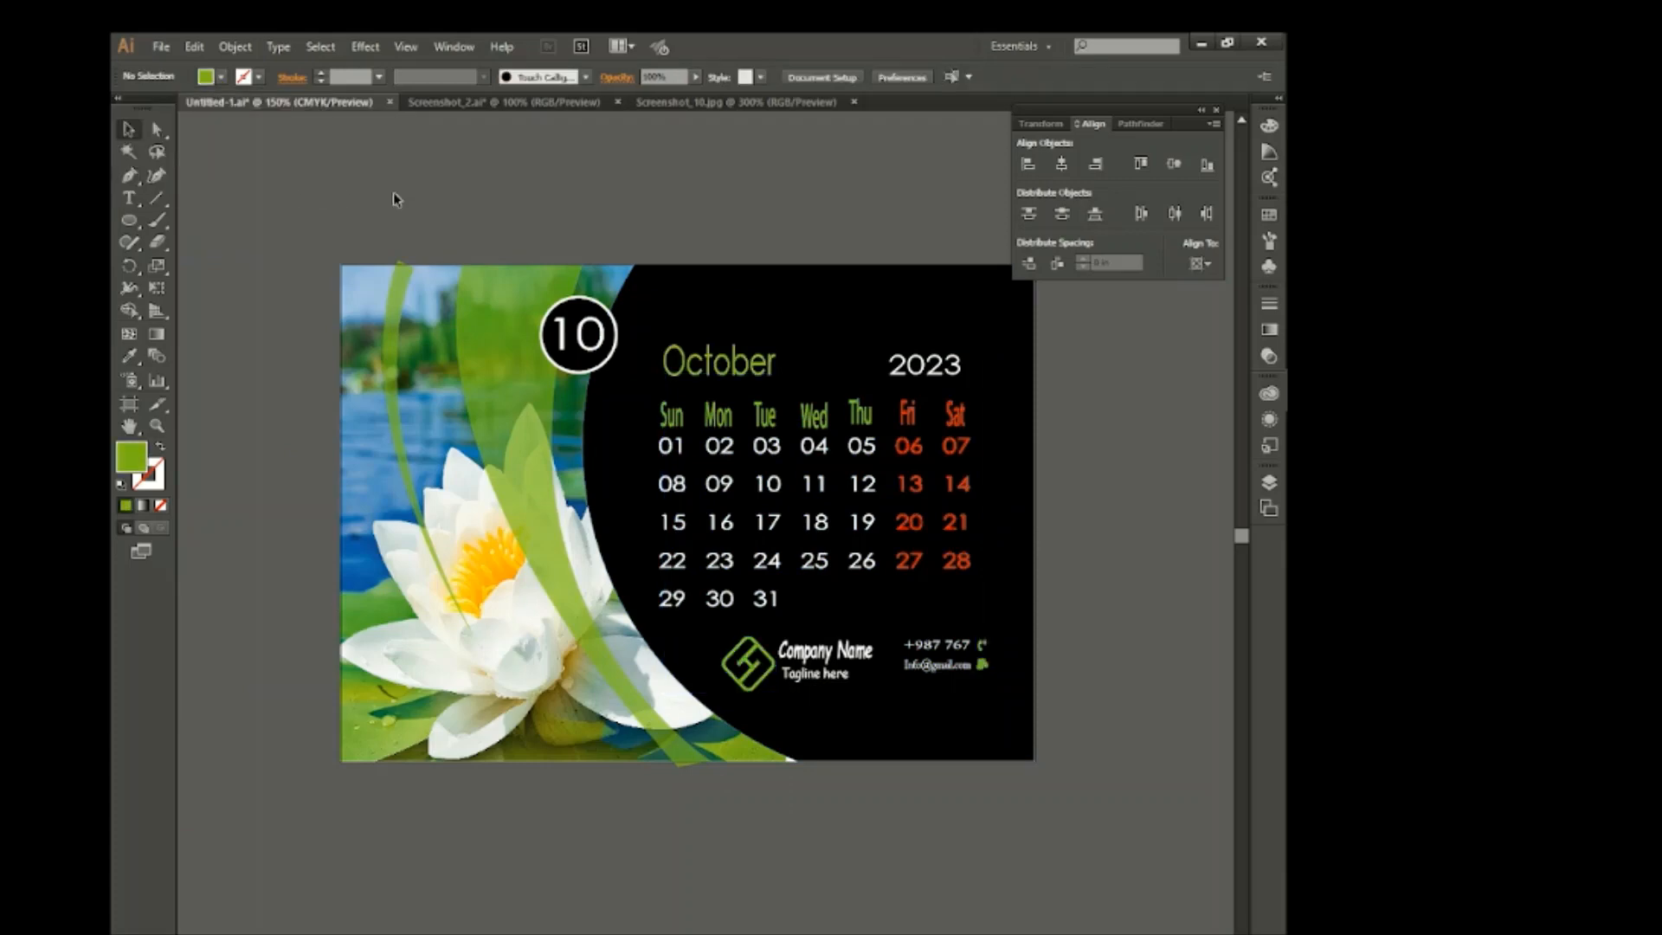
Delete the translucent green curved shapes overlaying the water lily photo, both the wide band and the thin curve.
{"action": "scroll", "coordinate": [570, 624], "scroll_direction": "down", "scroll_amount": 1}
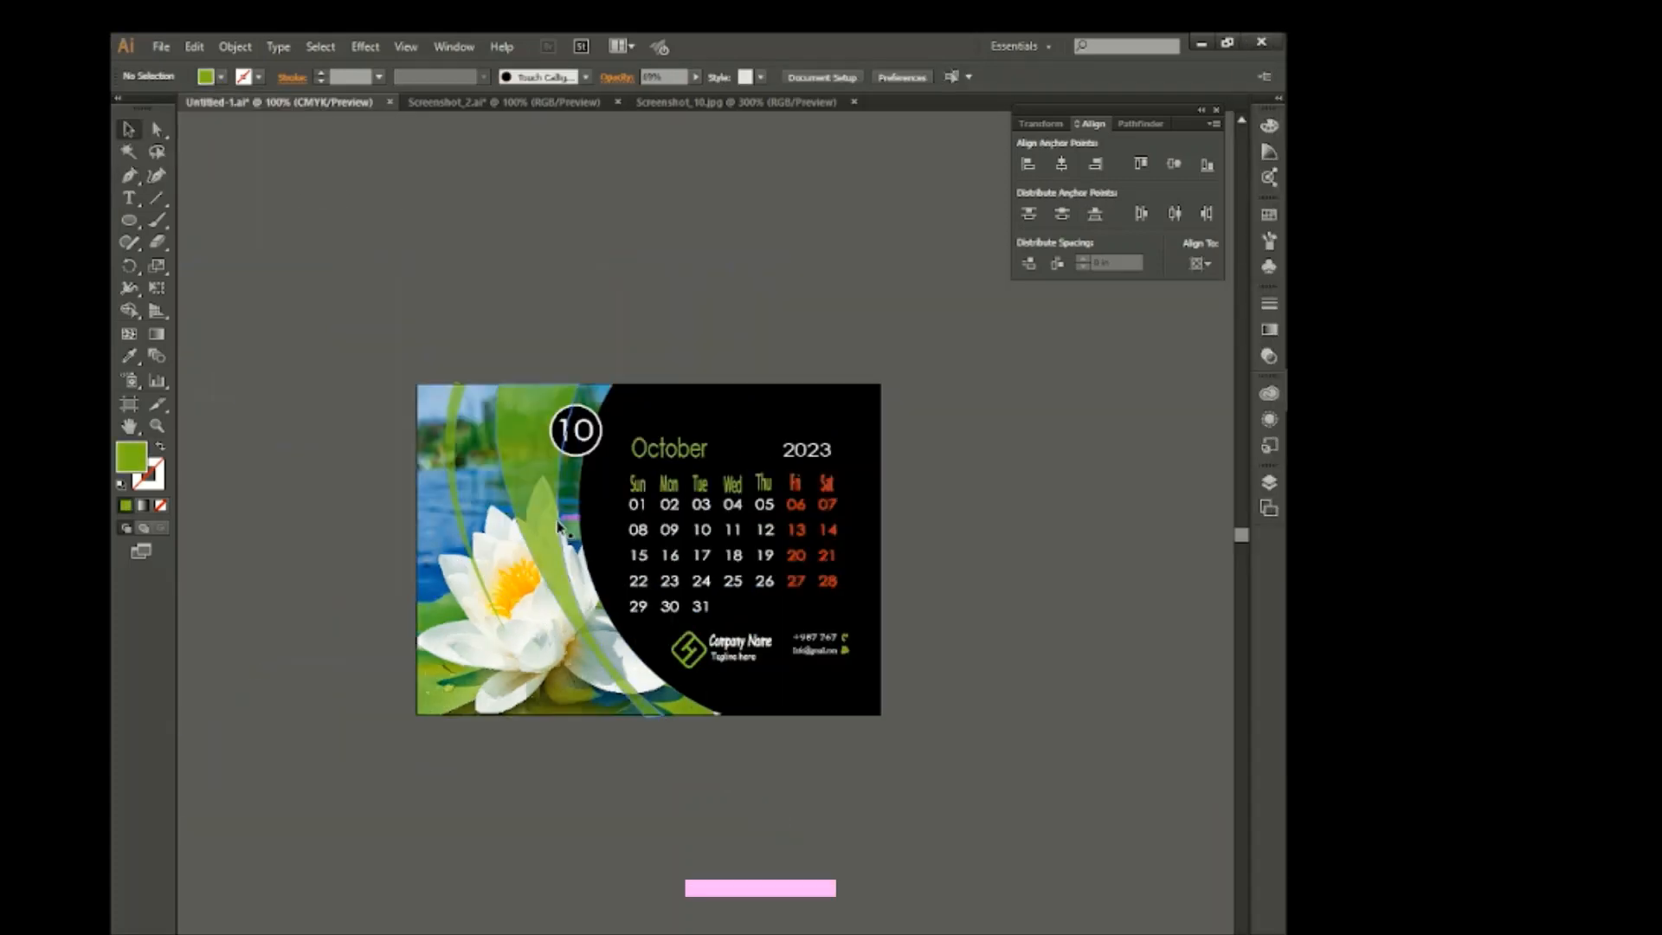
{"action": "left_click", "coordinate": [558, 525]}
{"action": "key", "text": "Delete"}
{"action": "left_click", "coordinate": [461, 496]}
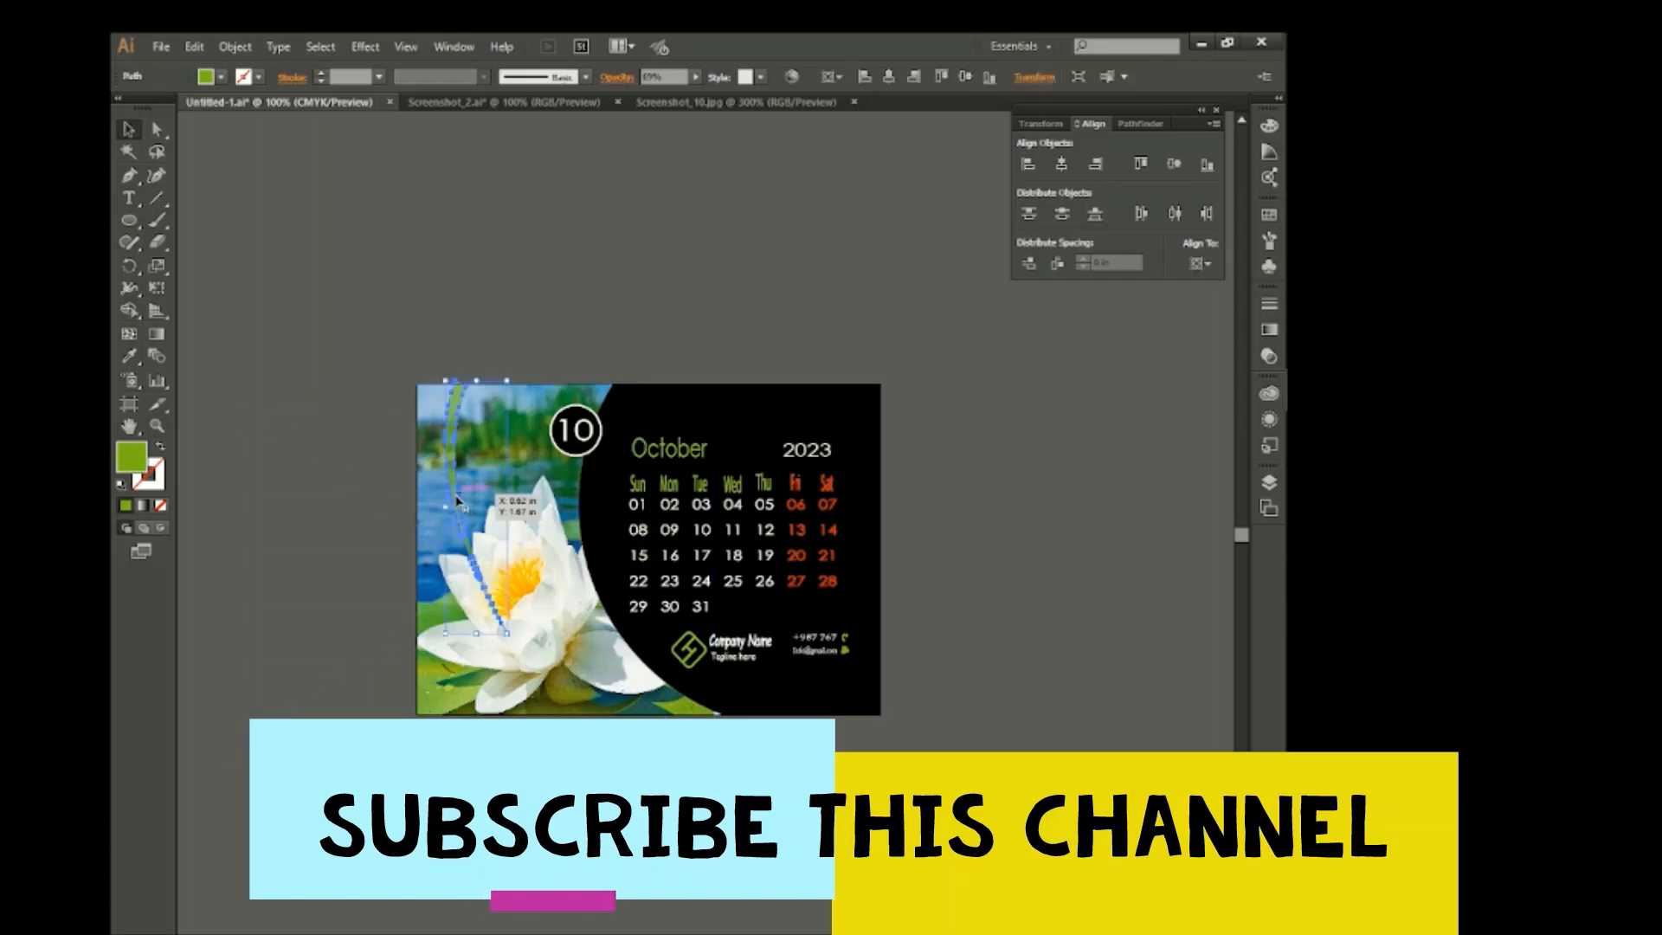
{"action": "key", "text": "Delete"}
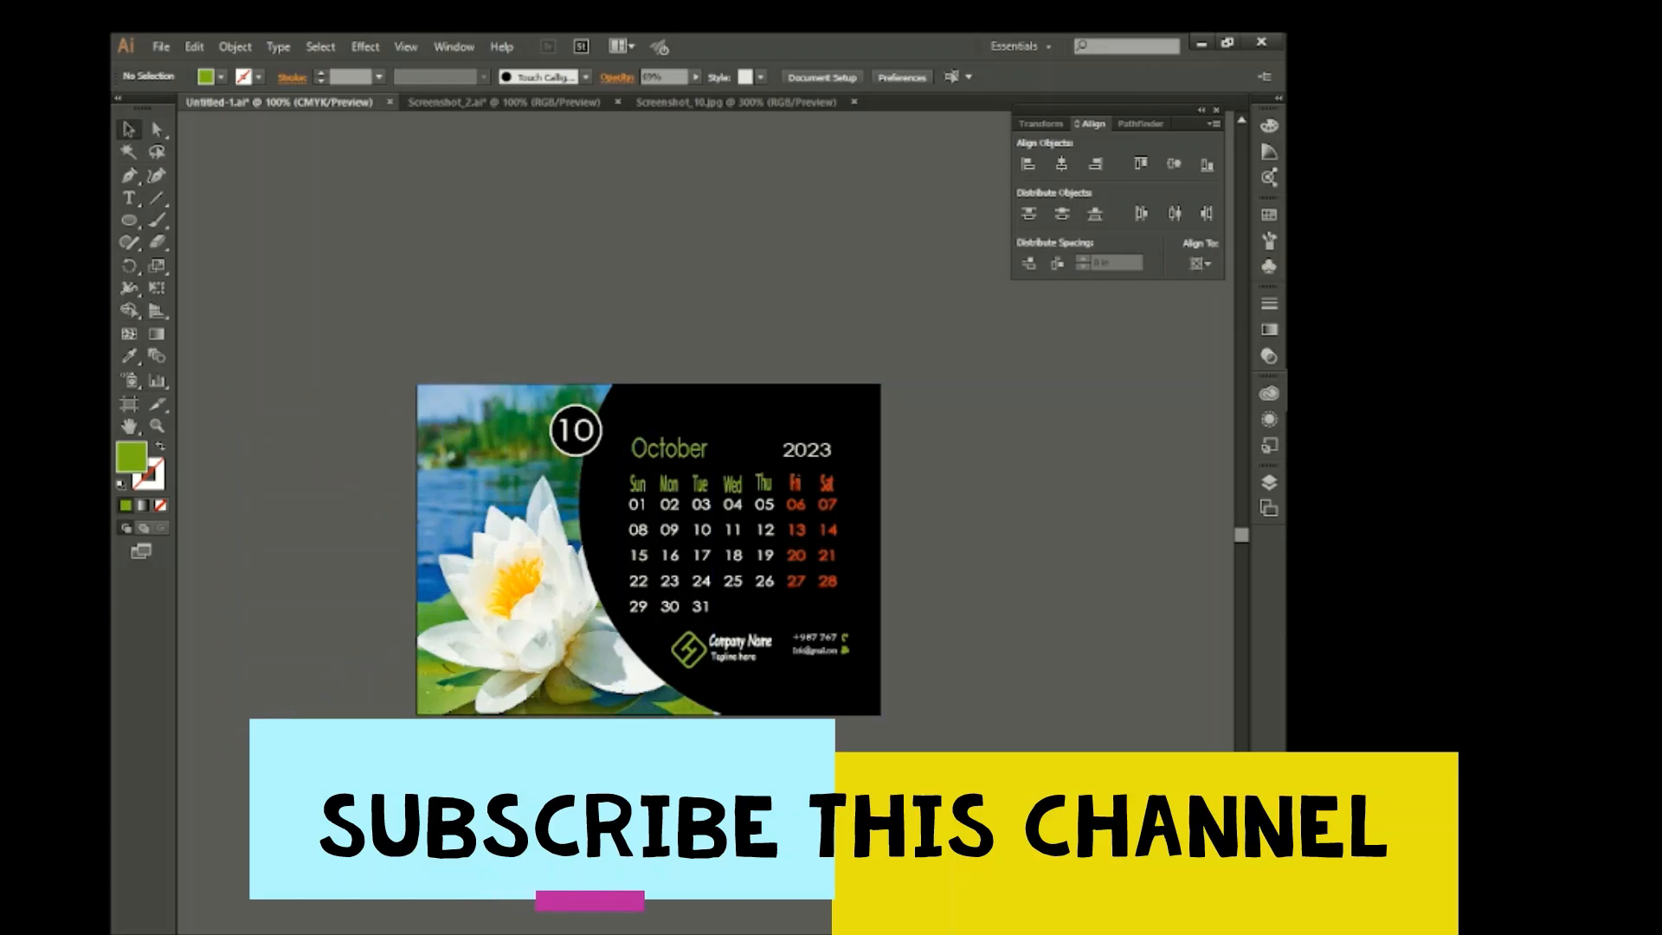